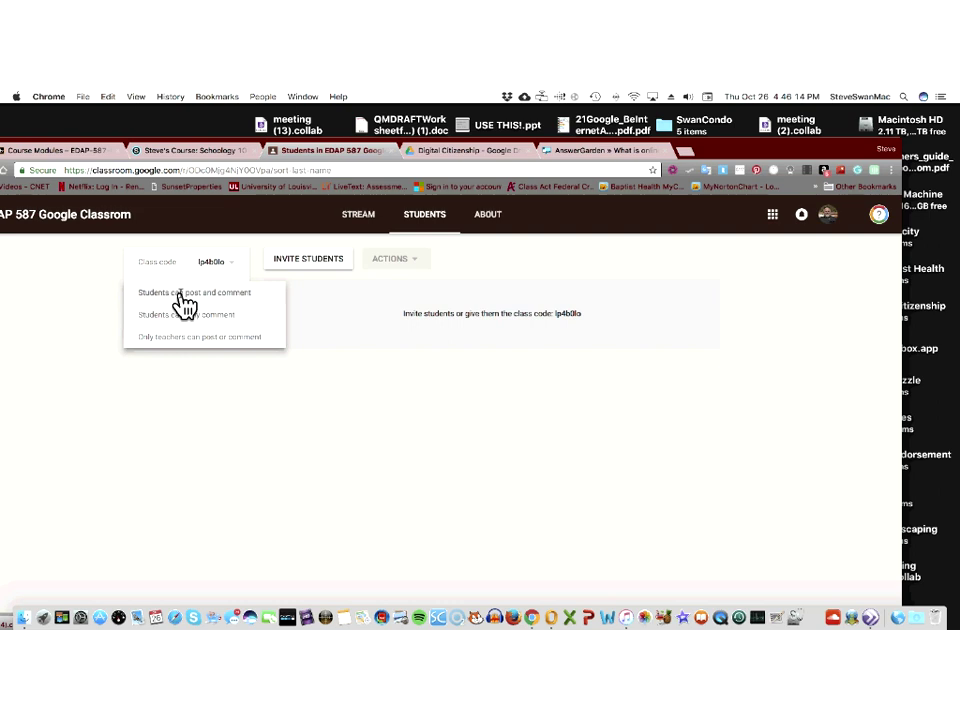
Step: Allow students to post and comment in the class, and check the student invitation dialog without inviting anyone
left_click(185, 295)
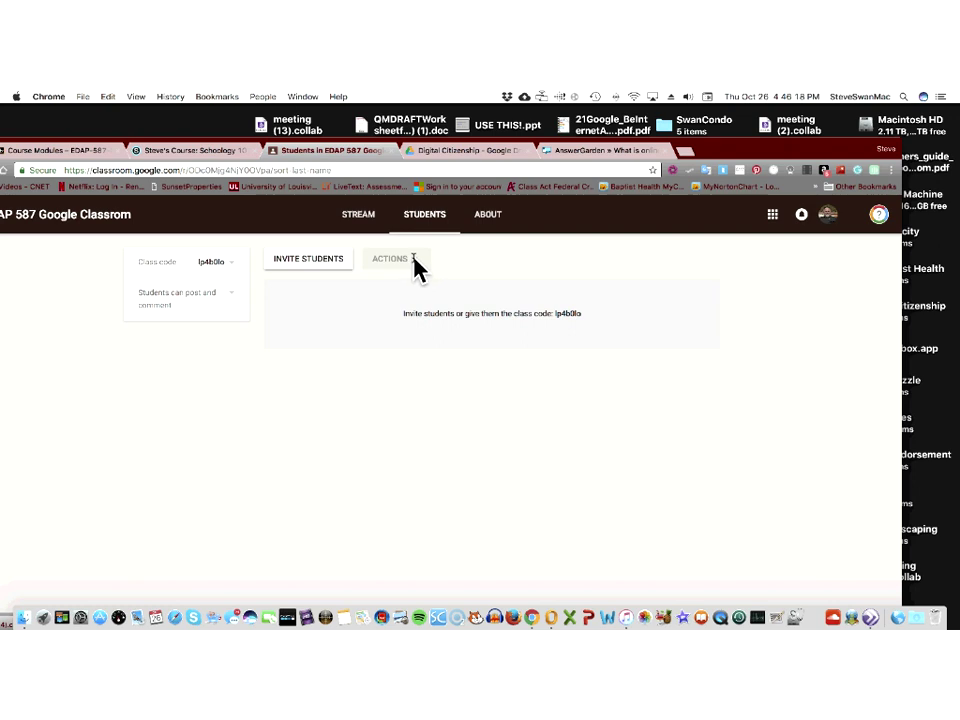
left_click(331, 270)
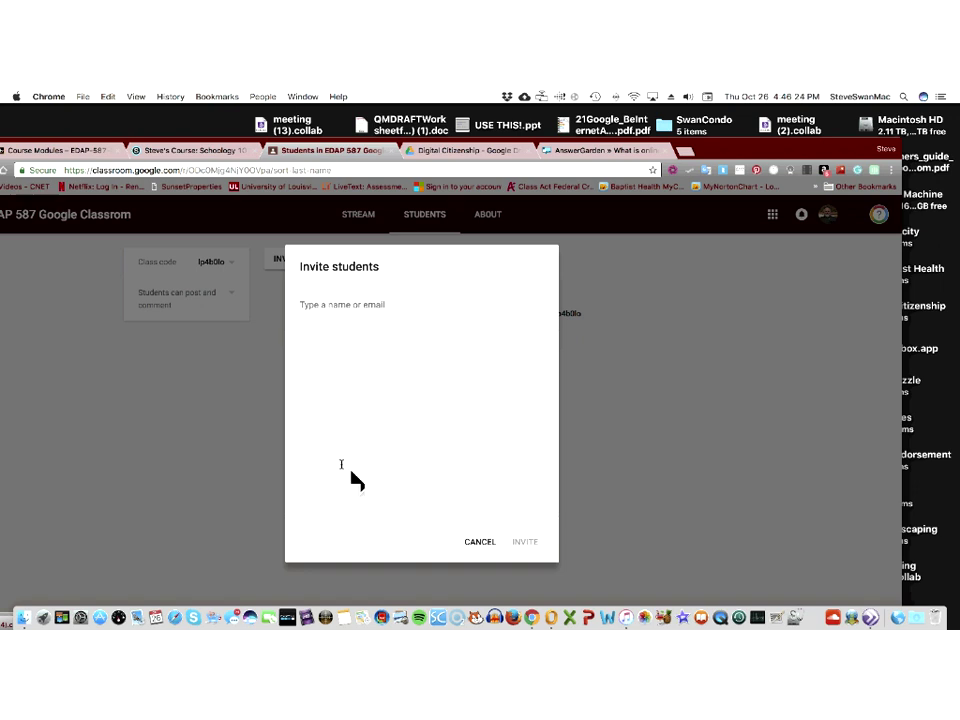
left_click(478, 543)
Step: View the Classroom calendar from the class's About page, filtered to EDAP 587 Google Classrom, and return to the About page
left_click(489, 222)
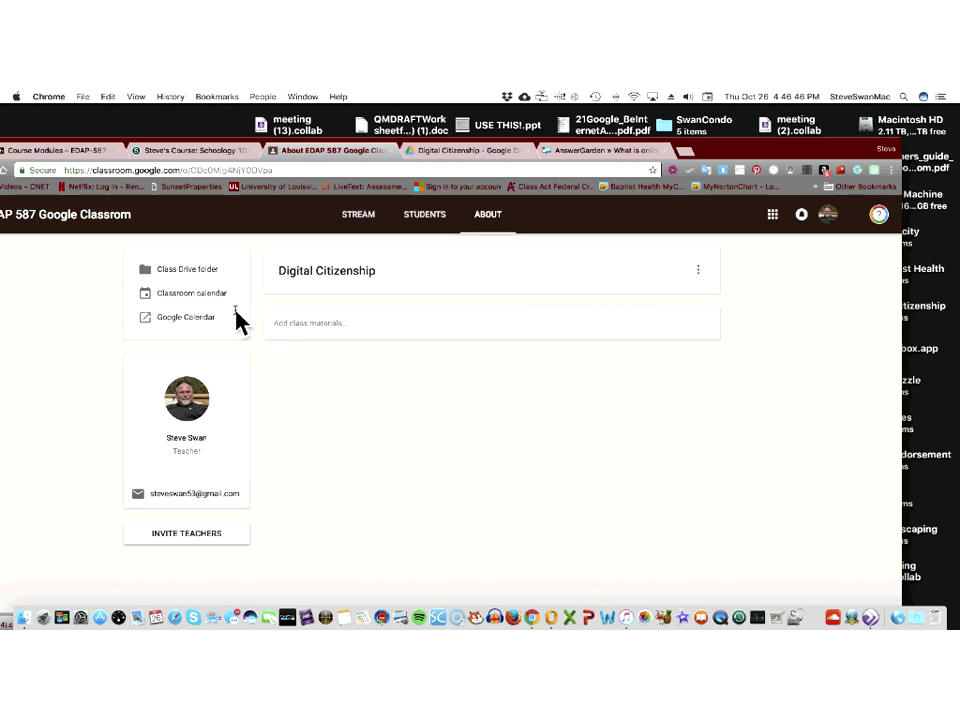
left_click(192, 296)
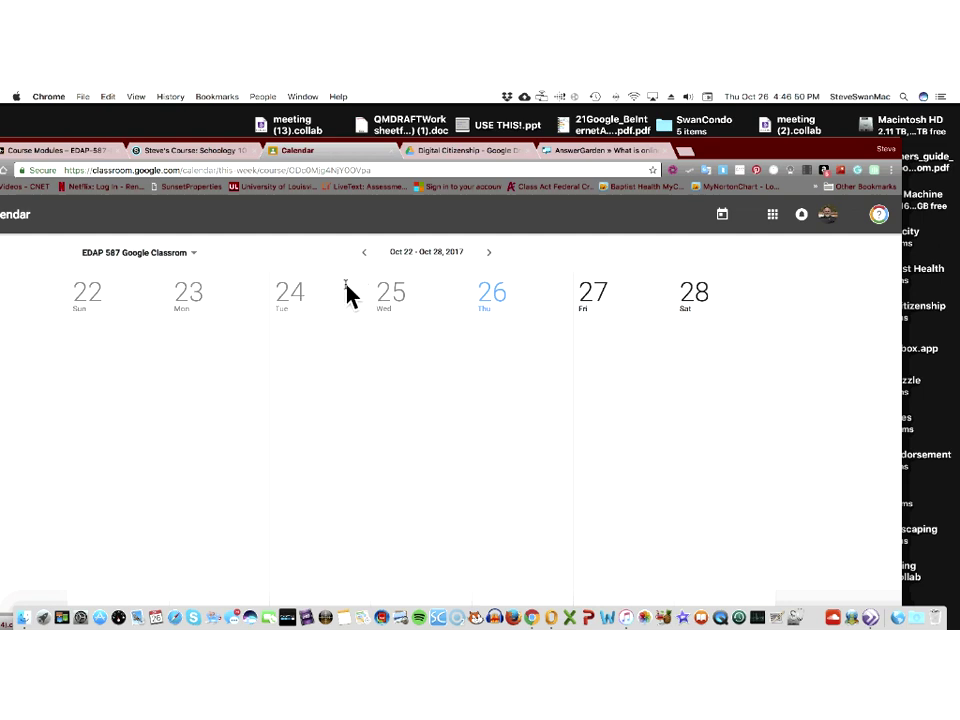
left_click(180, 256)
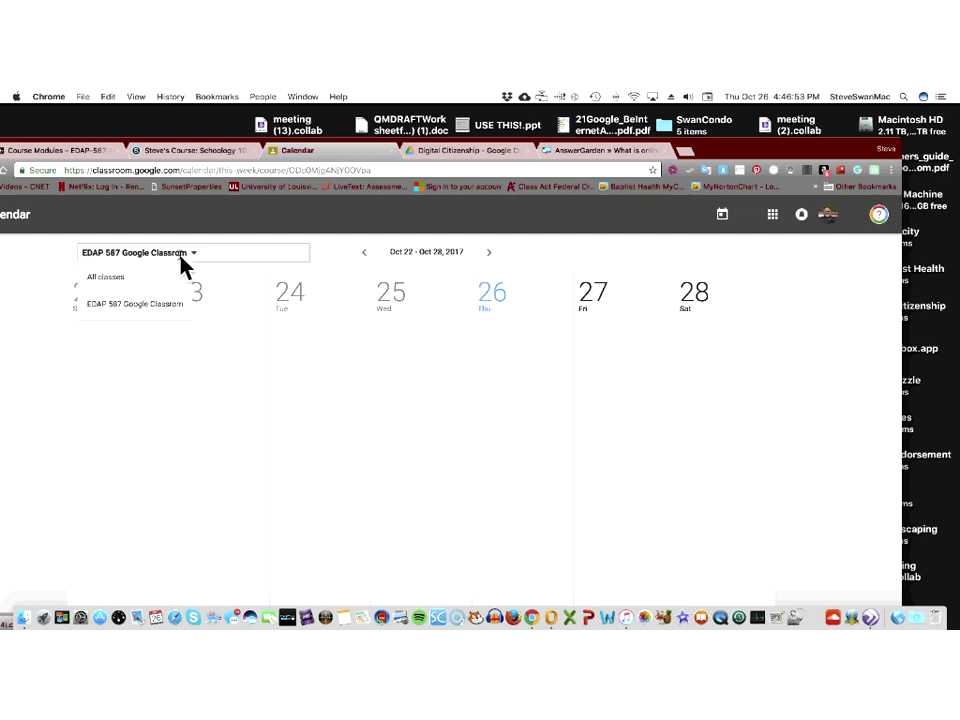
left_click(150, 303)
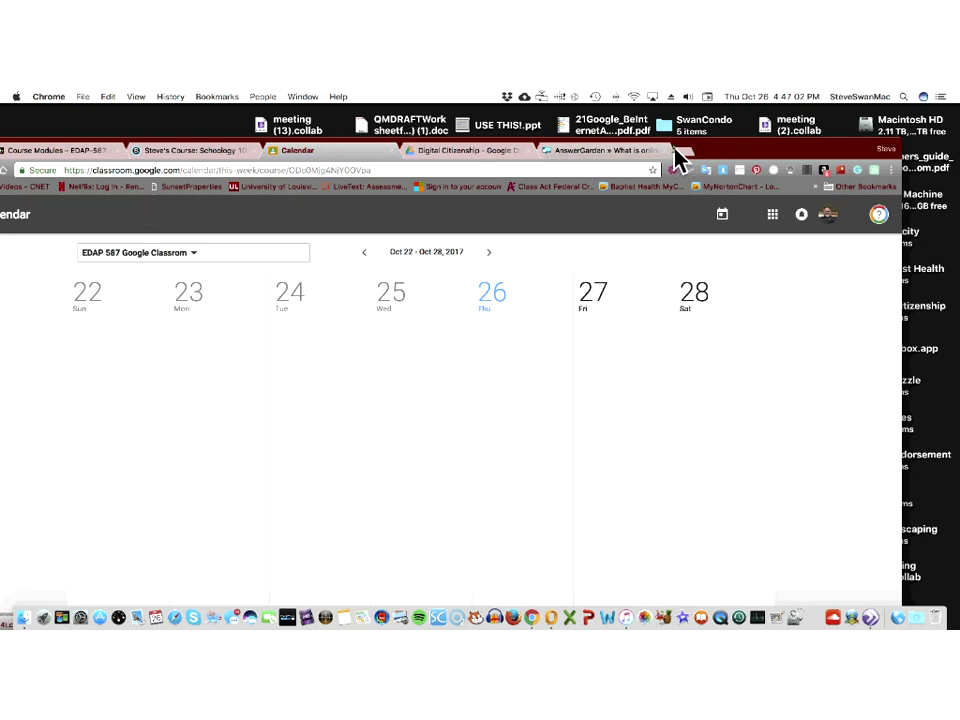
left_click_drag(711, 143, 805, 144)
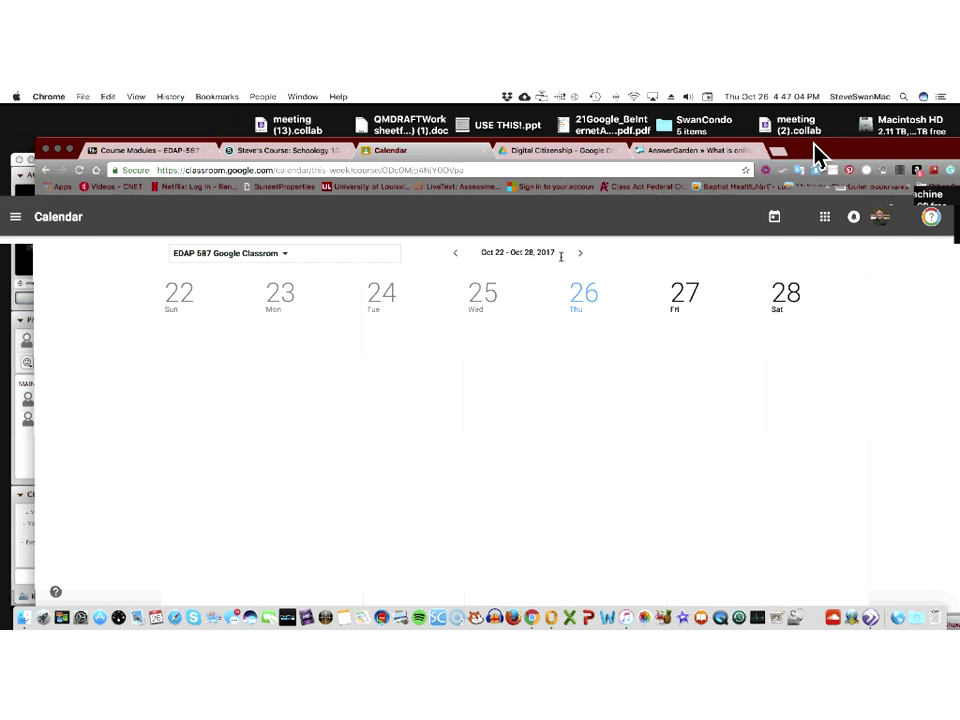
left_click(44, 170)
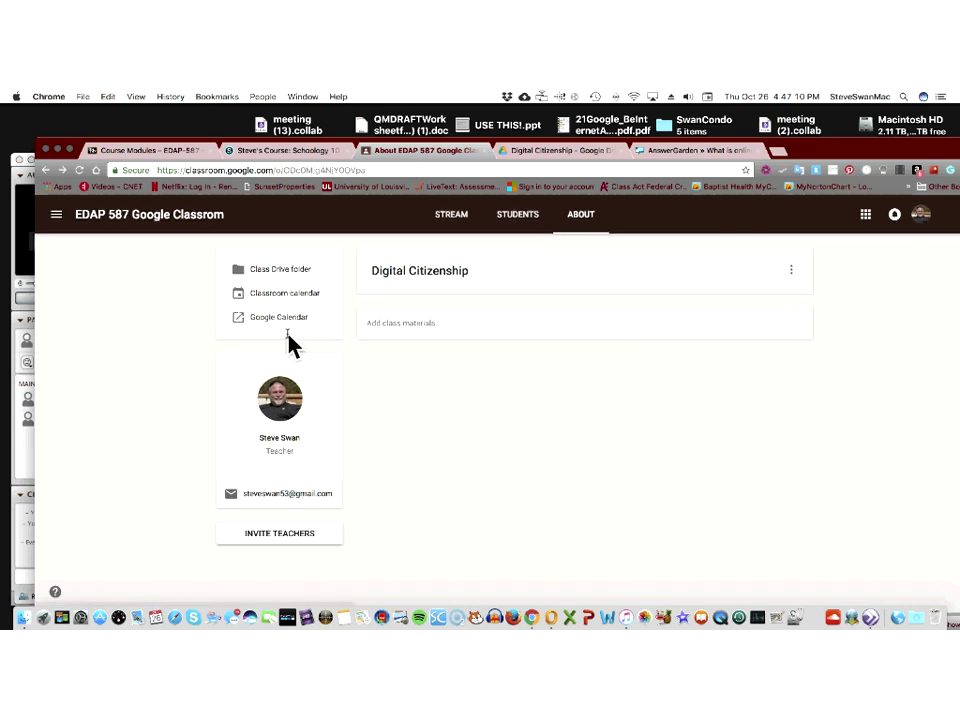
Step: Open the Introduction topic from the class stream
left_click(446, 218)
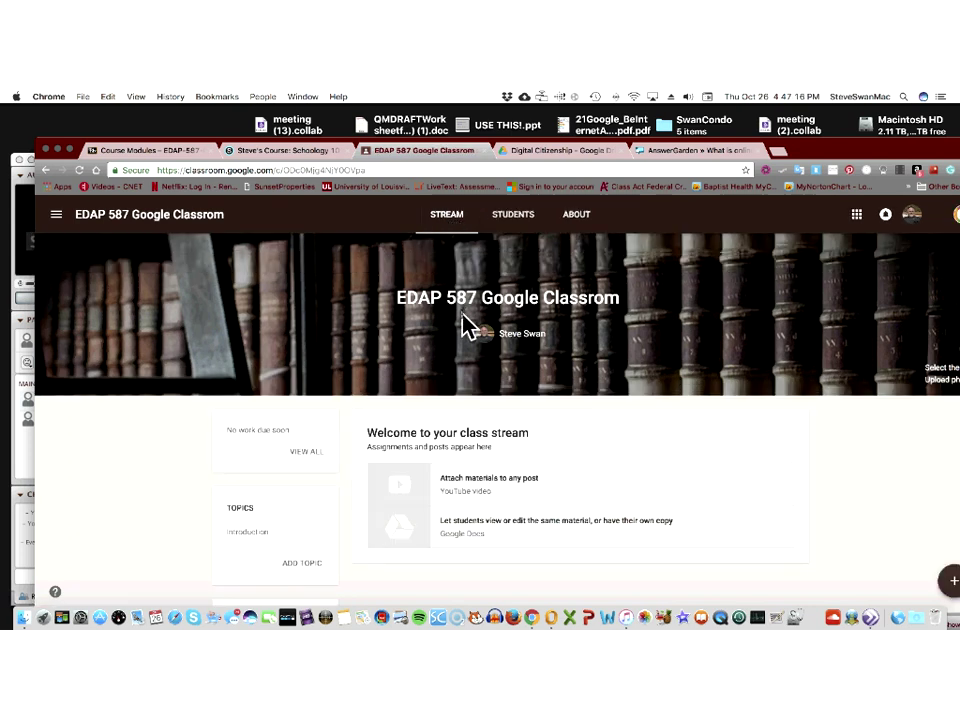
scroll(463, 323, "down", 2)
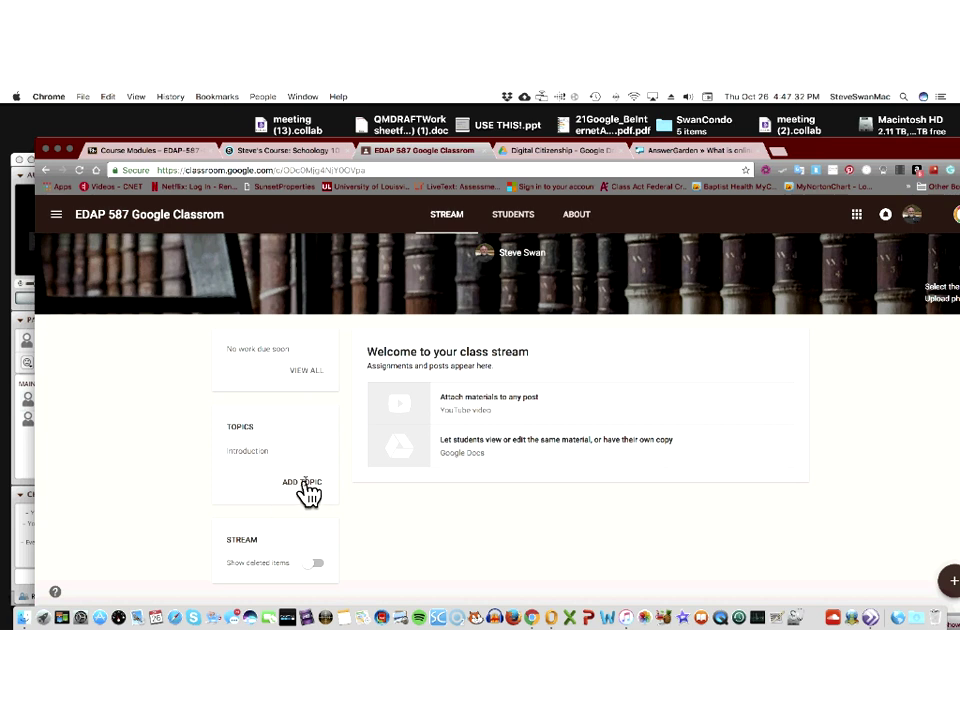
left_click(248, 455)
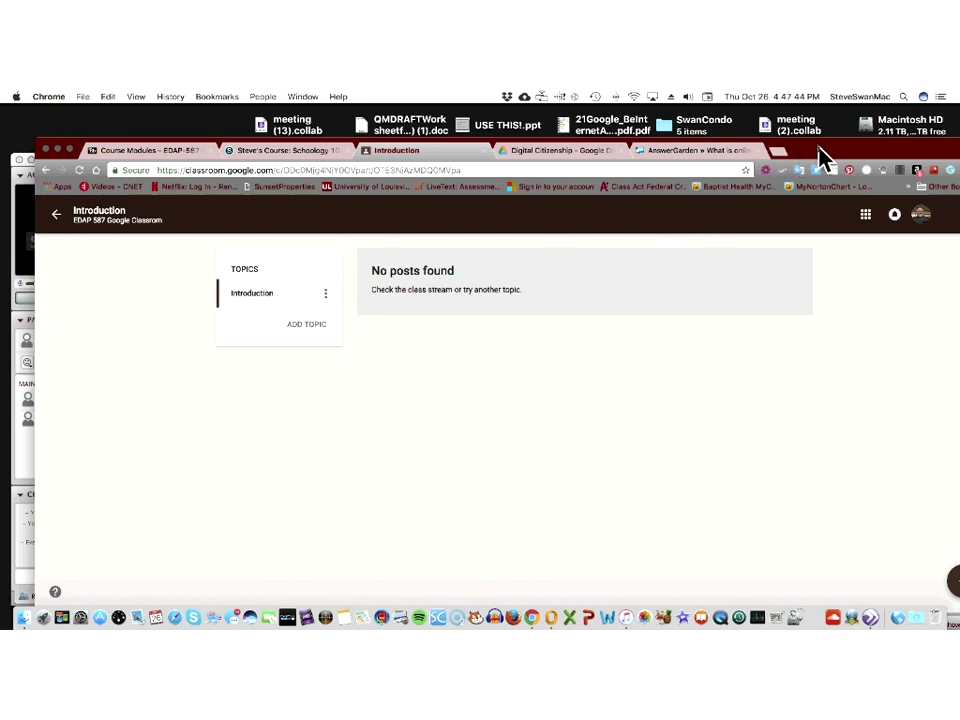
left_click_drag(820, 158, 681, 139)
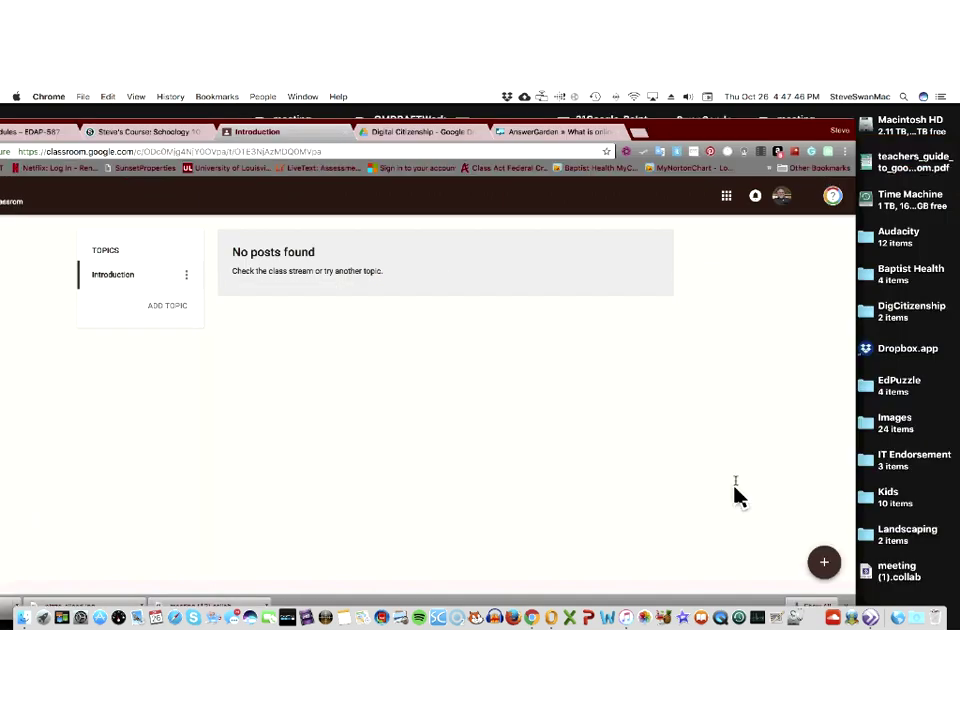
Step: Post the announcement "Welcome to Google Classroom" to all students under the Introduction topic
left_click(823, 564)
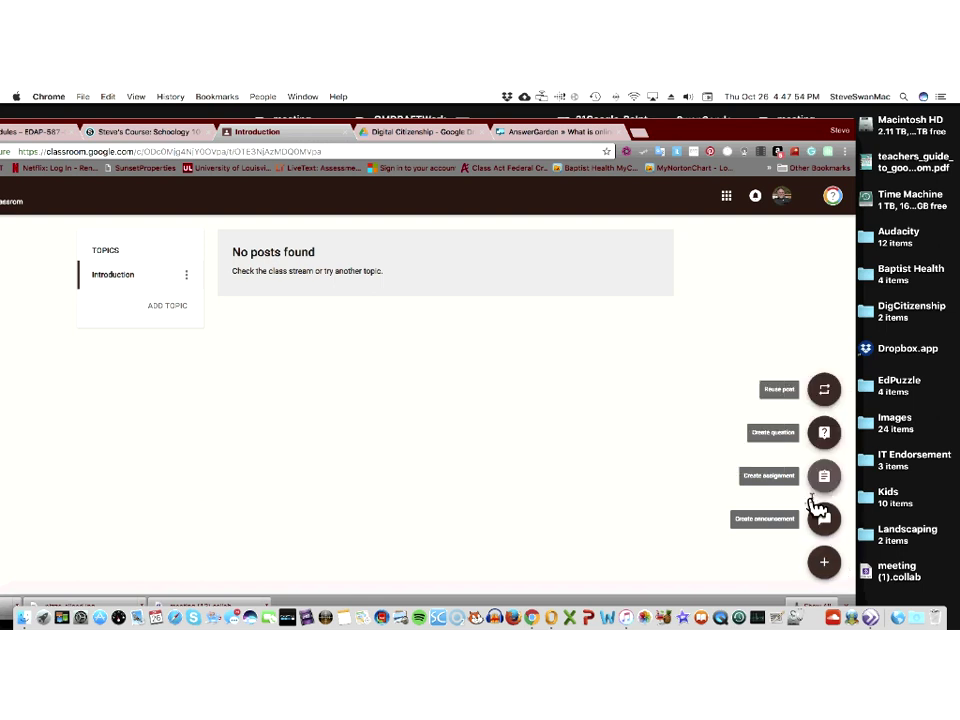
left_click(818, 562)
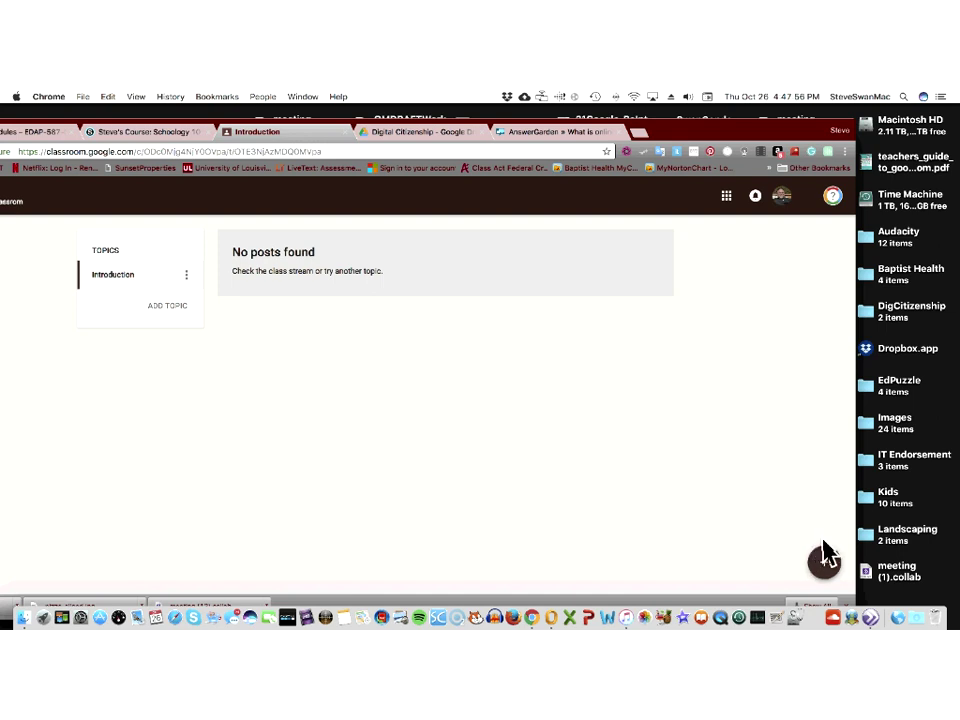
left_click(825, 562)
left_click(824, 520)
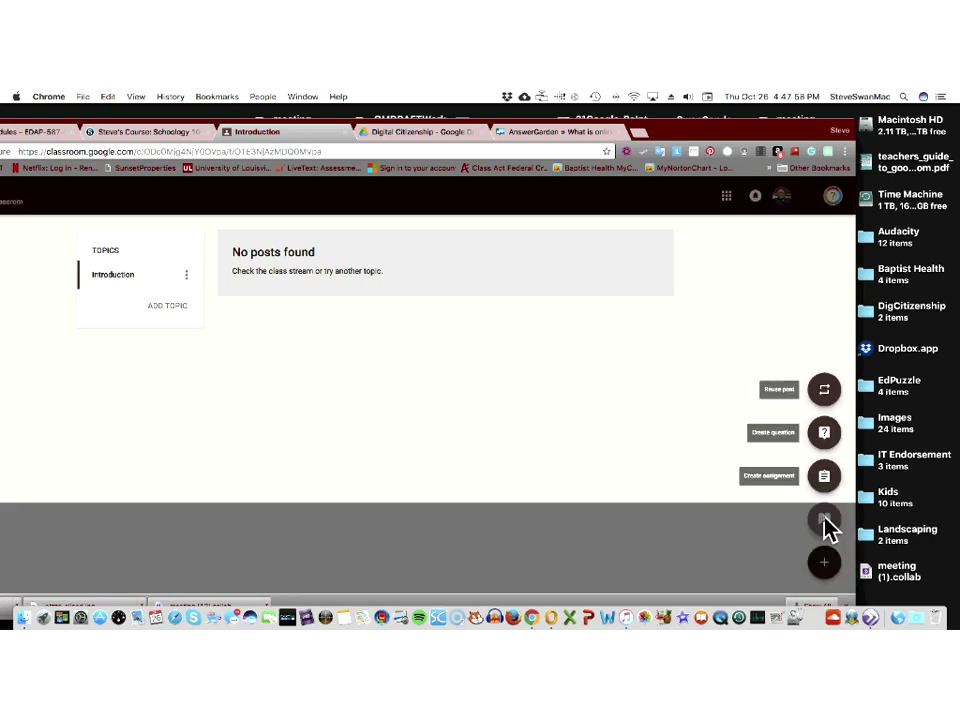
left_click_drag(694, 146, 750, 152)
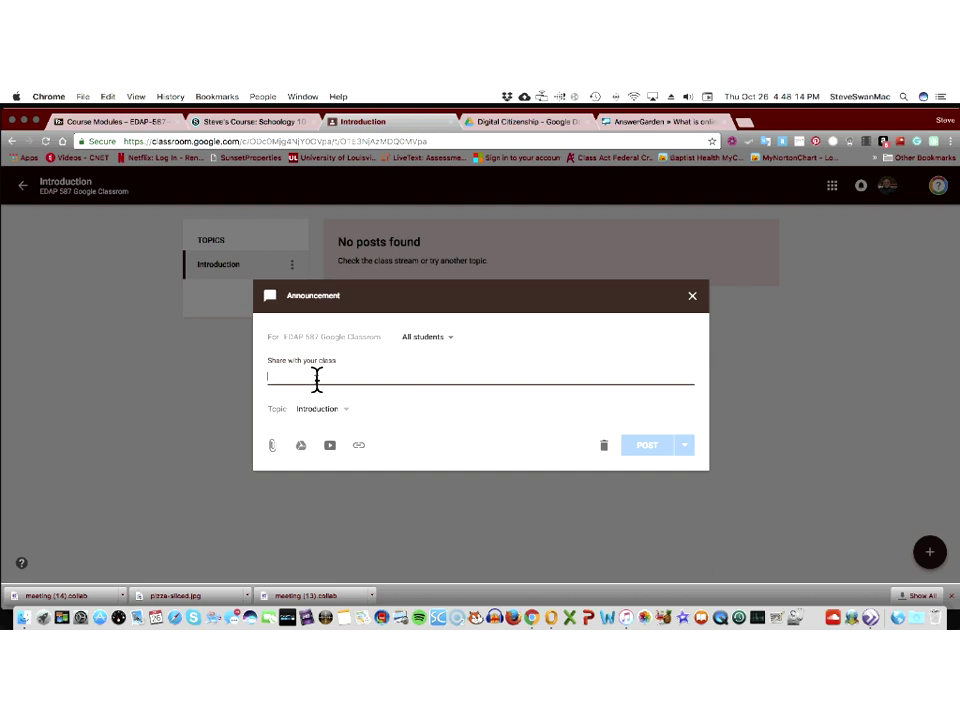
type("W")
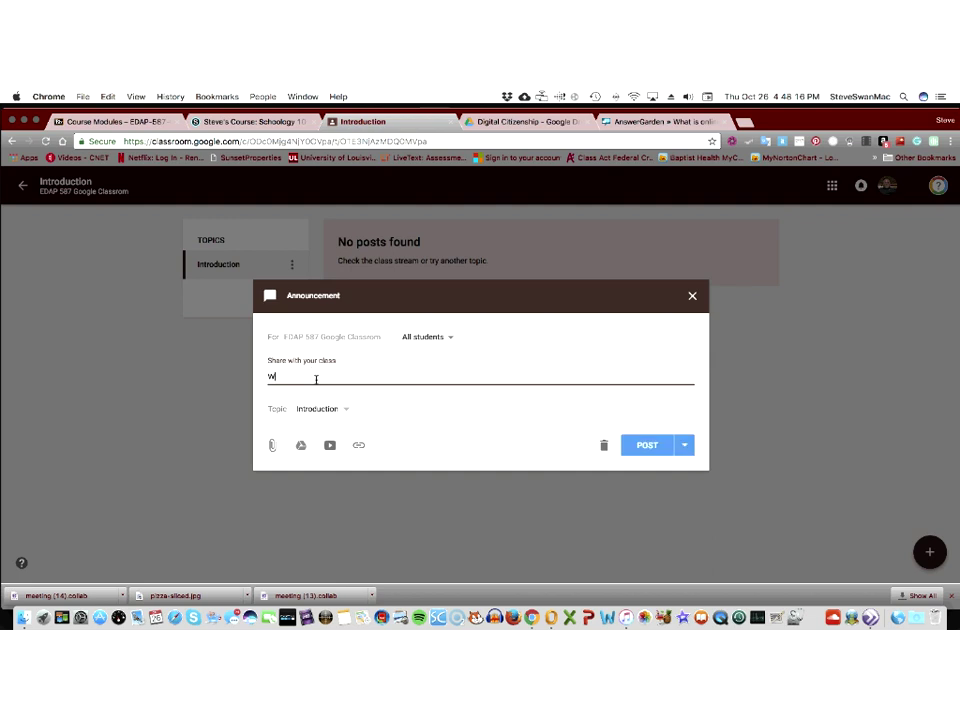
type("elcome to Google Classroom")
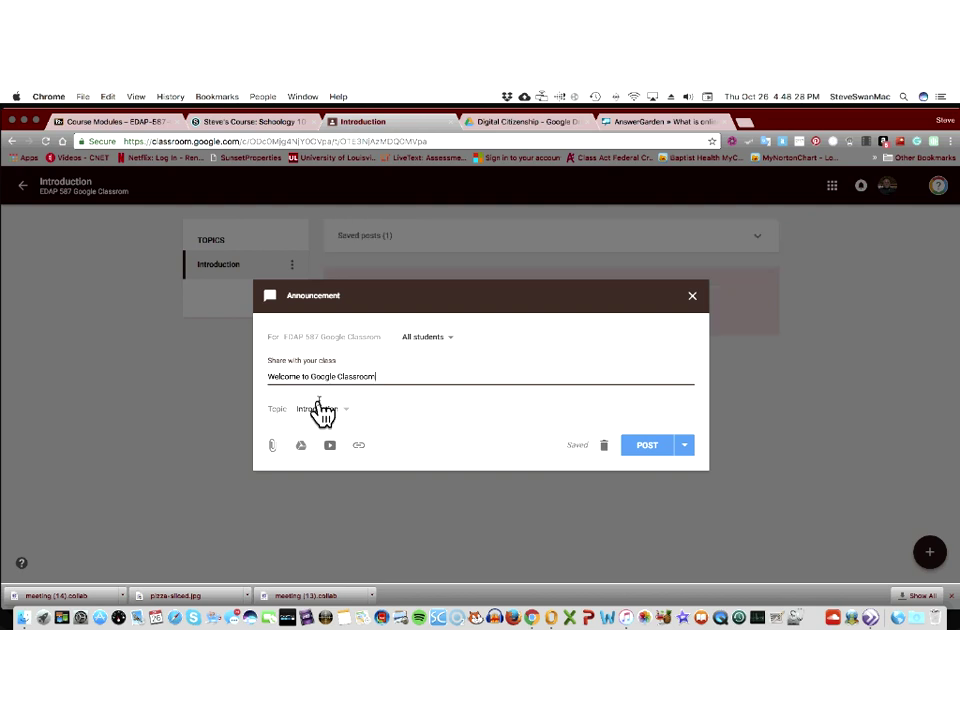
left_click(649, 458)
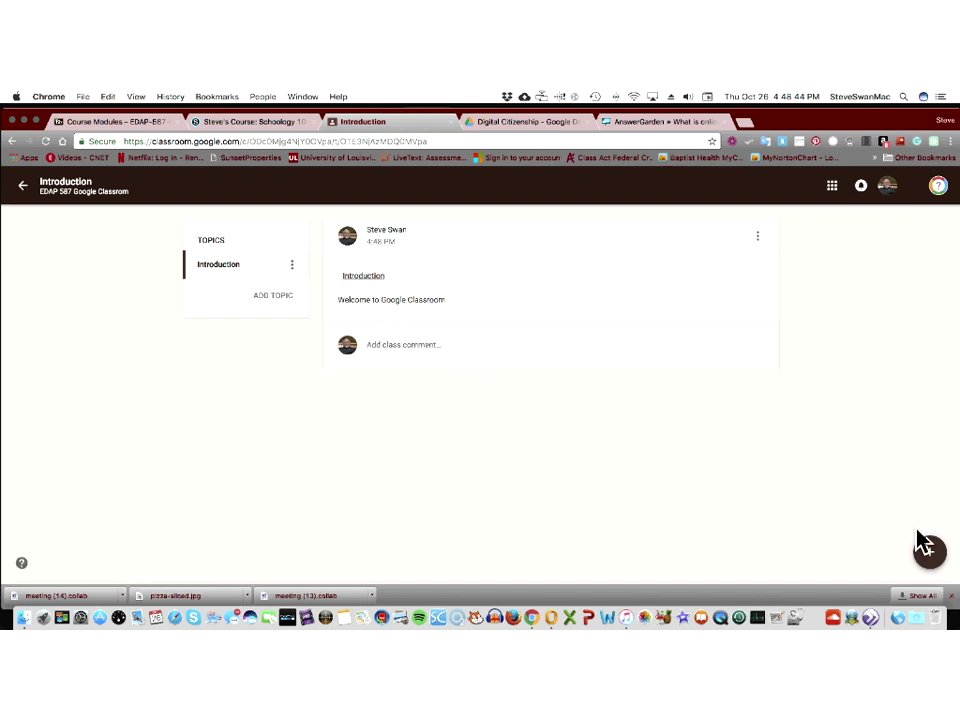
Step: Start a new assignment under the Introduction topic with the title "Let's get to know our class"
mouse_move(932, 558)
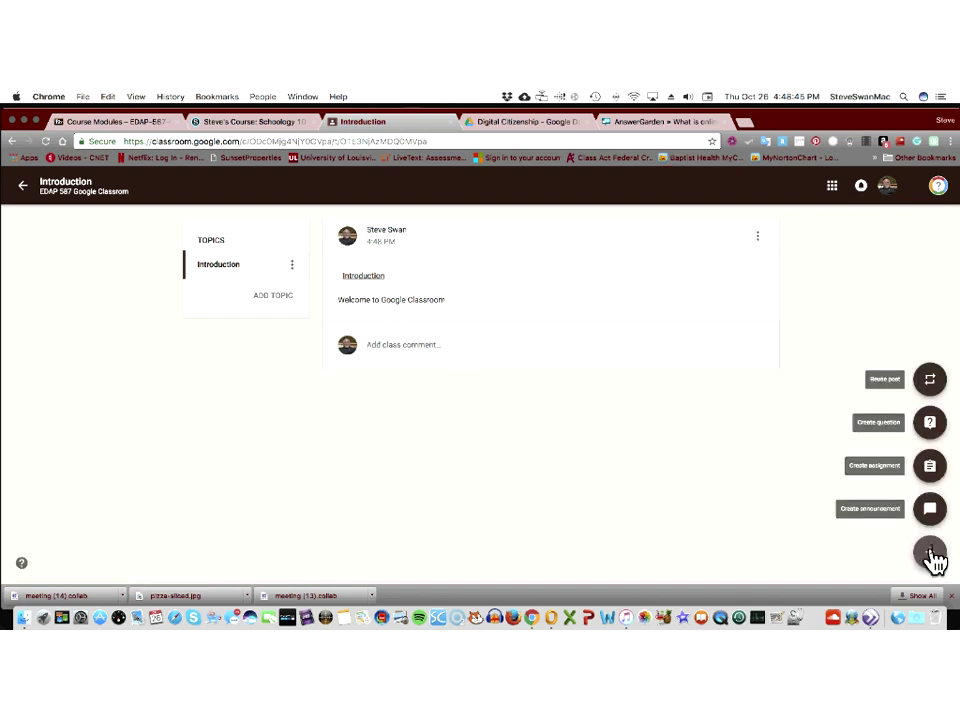
left_click(931, 467)
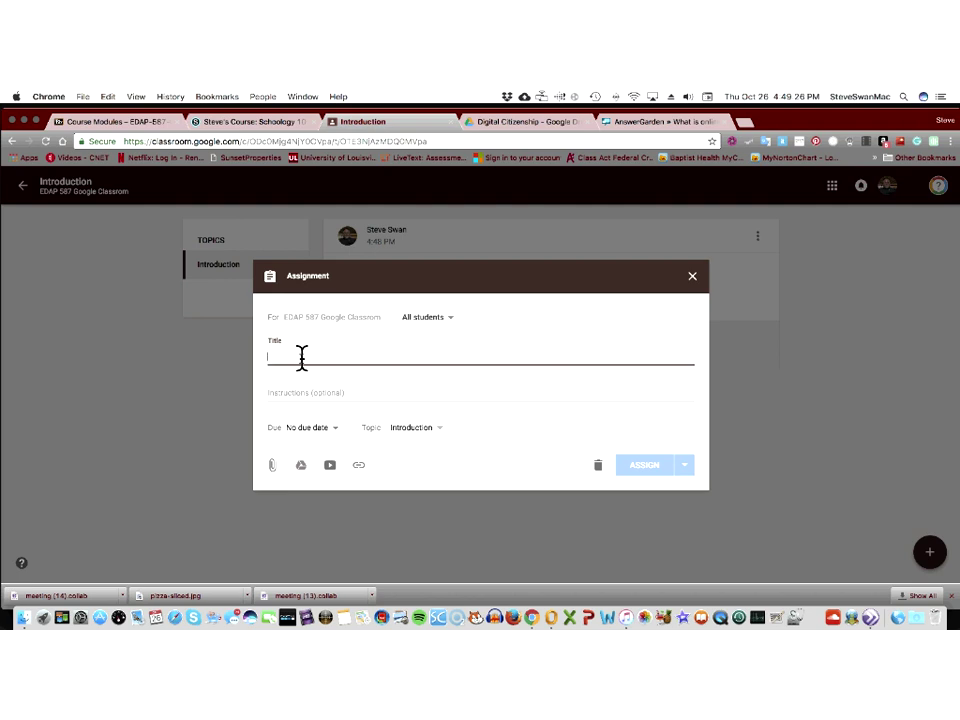
type("Let")
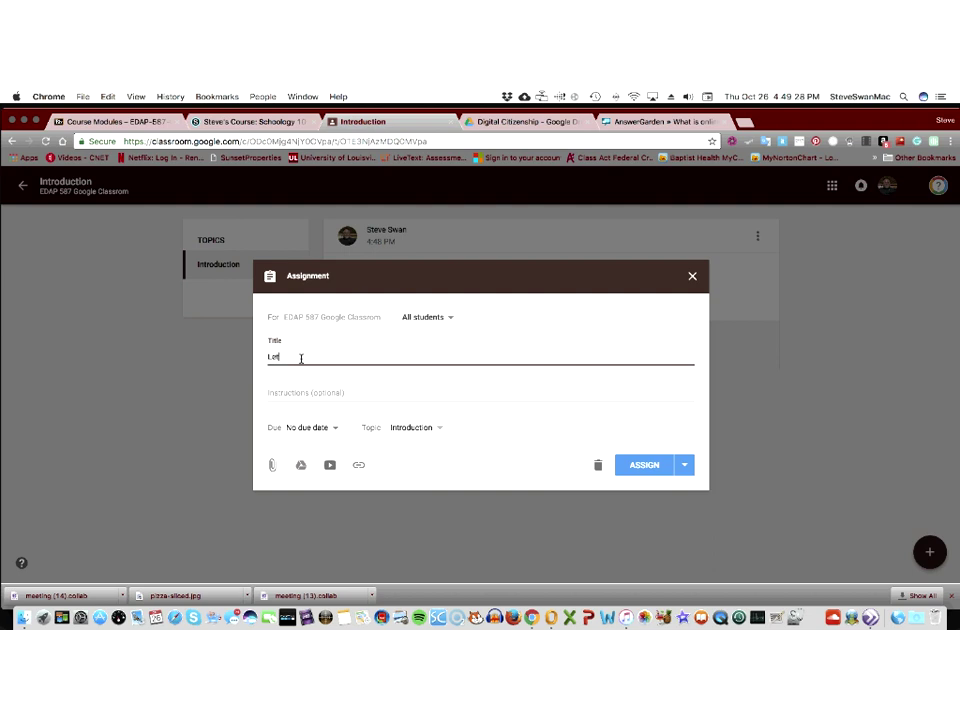
type("to know our class")
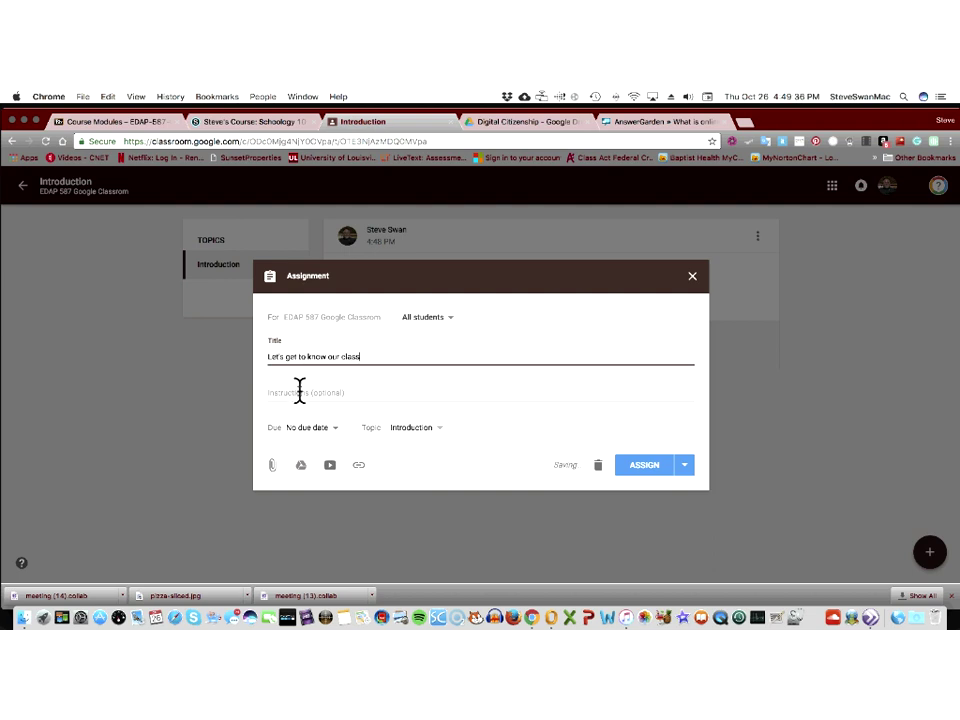
left_click(302, 393)
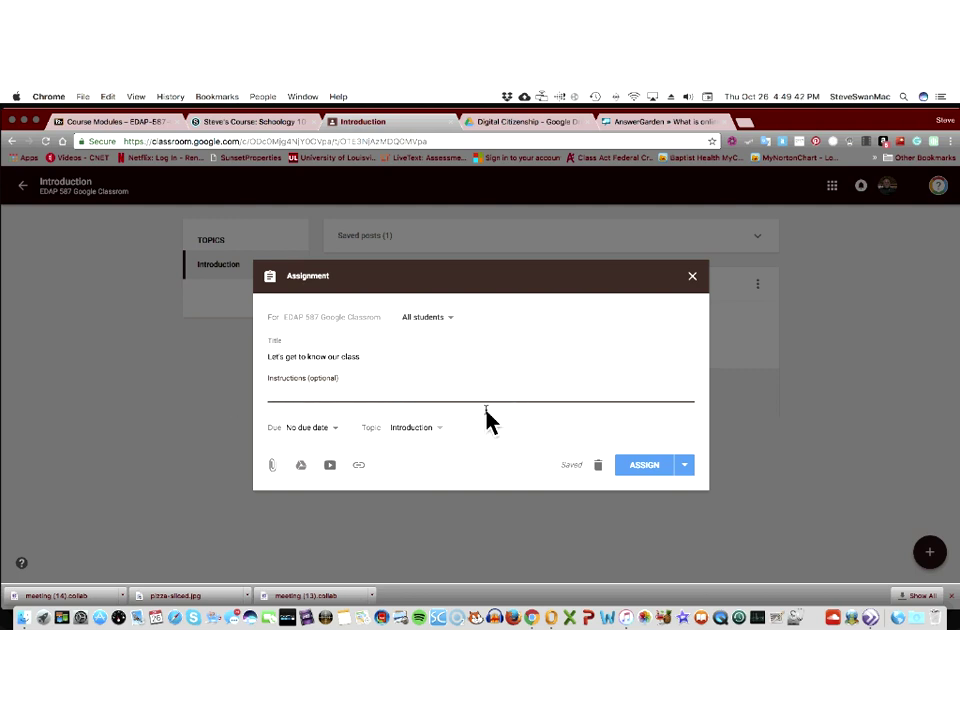
Step: Upload QMDRAFTWorksheetforEDAP587(1) (1).doc from the computer's Desktop as an attachment to the assignment
left_click(272, 465)
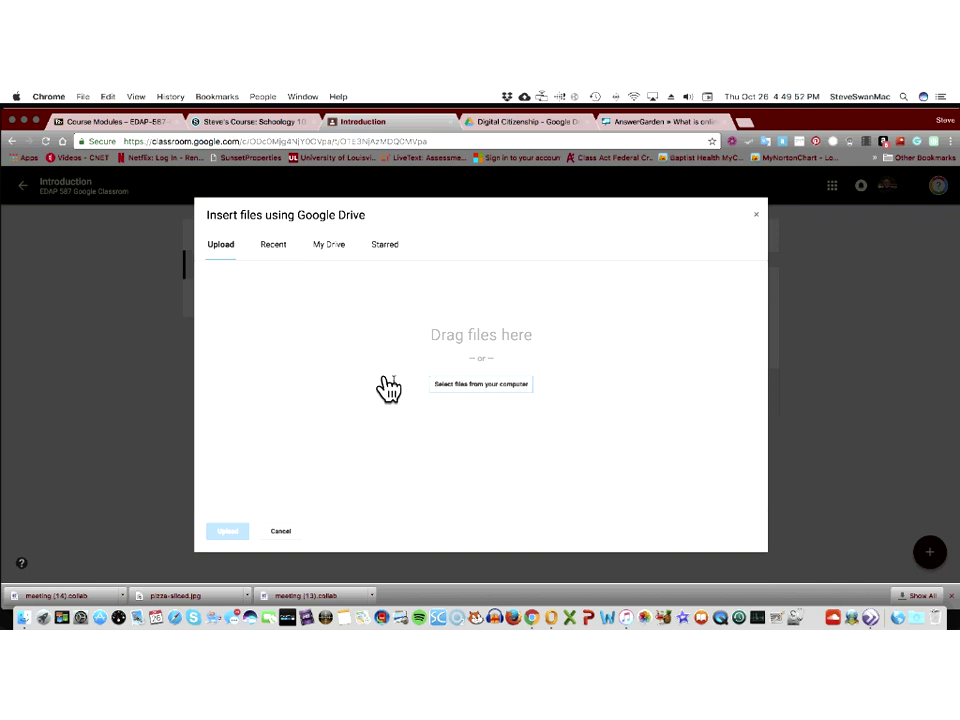
left_click(462, 388)
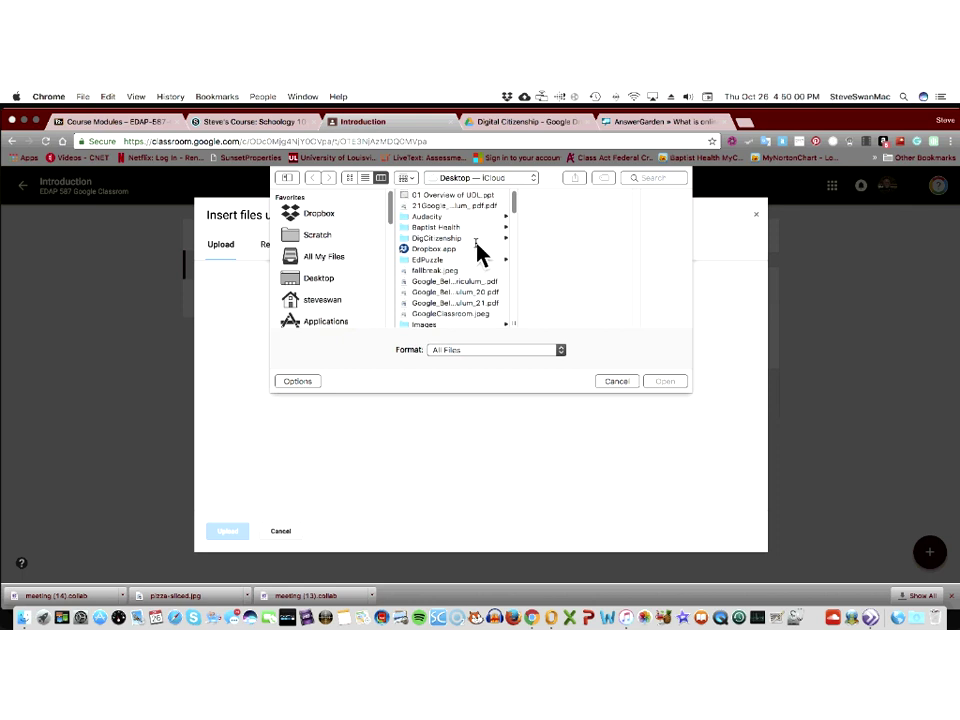
scroll(477, 244, "down", 6)
scroll(477, 250, "down", 5)
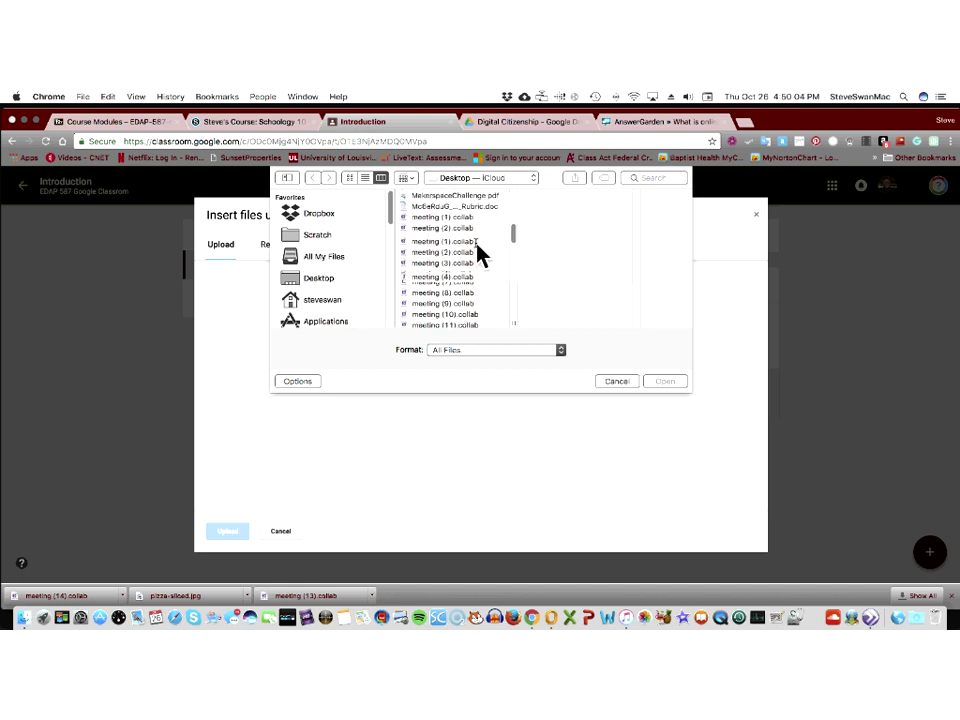
scroll(477, 252, "up", 2)
scroll(477, 252, "down", 4)
scroll(477, 252, "down", 4)
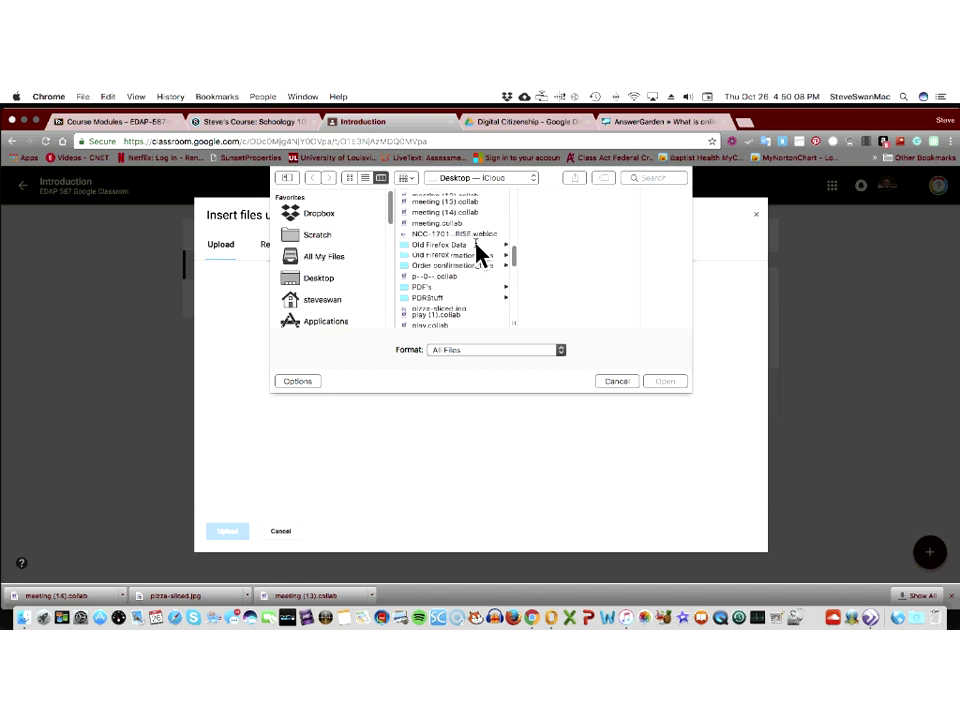
scroll(477, 252, "down", 2)
scroll(477, 252, "down", 4)
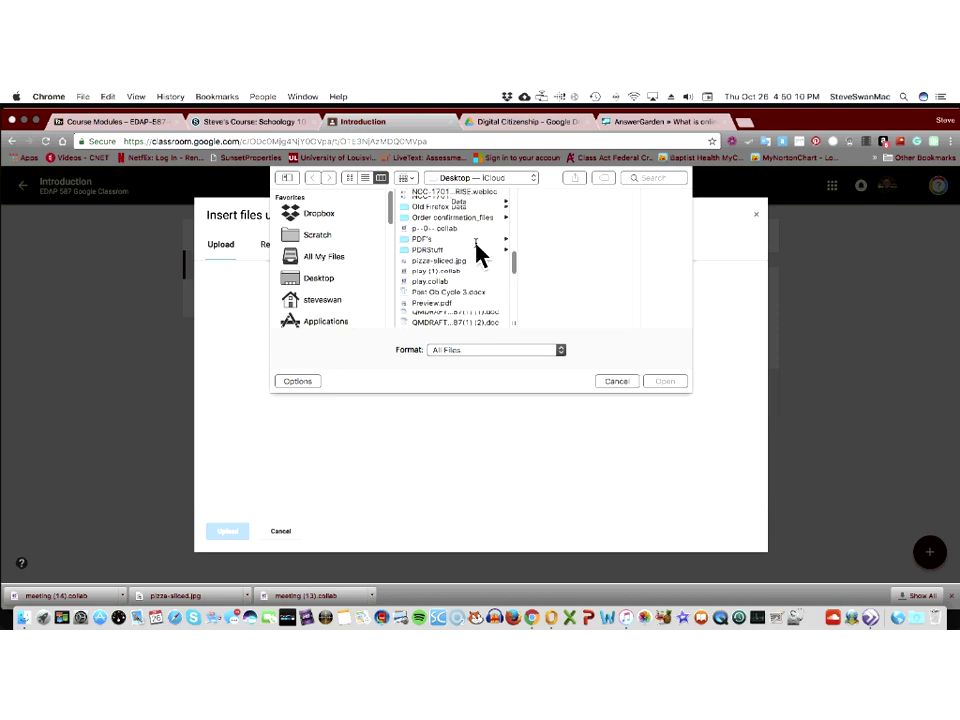
scroll(476, 245, "down", 1)
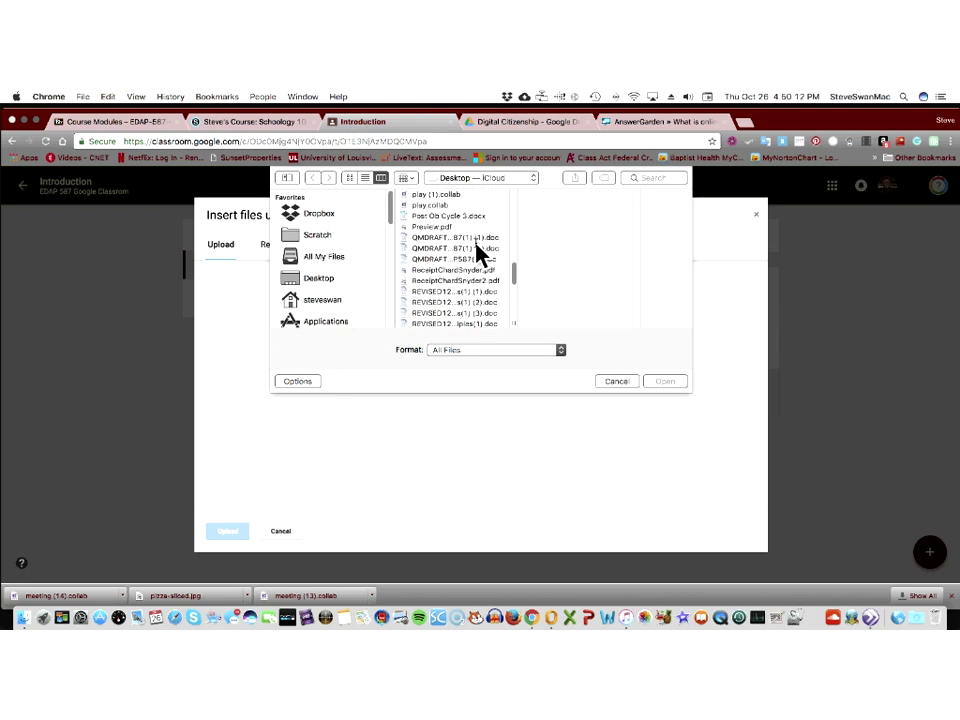
left_click(458, 239)
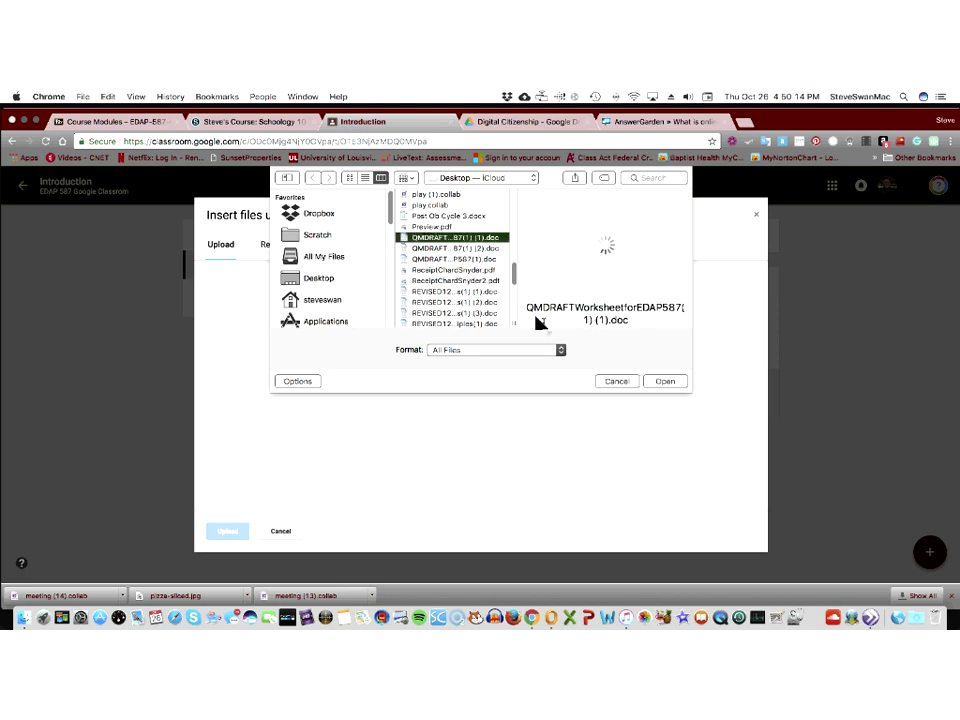
left_click(666, 381)
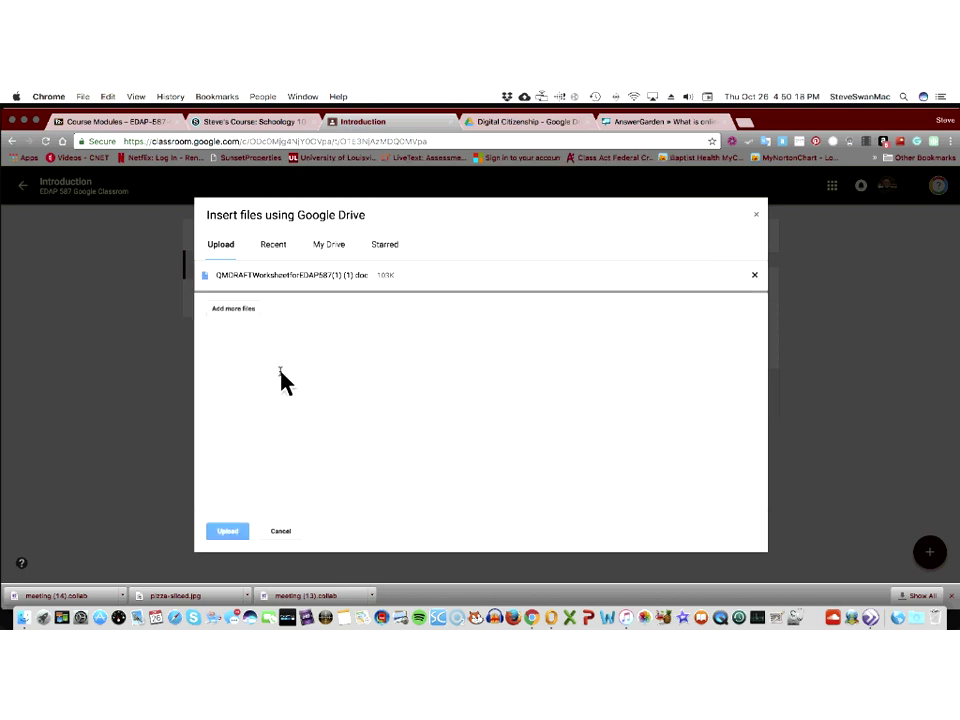
left_click(226, 531)
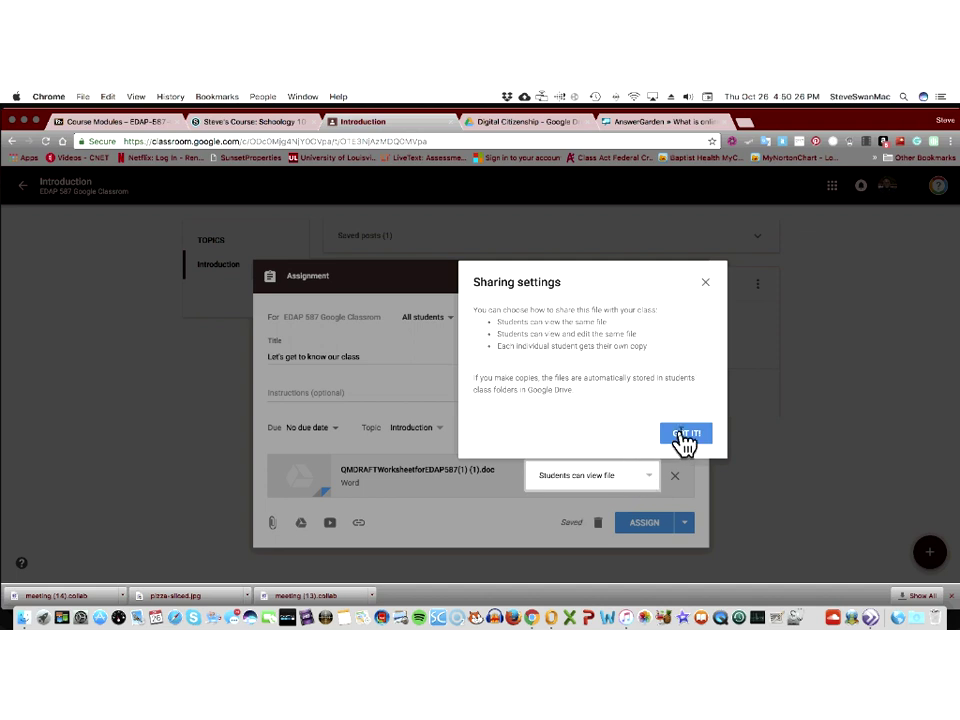
Step: Dismiss the sharing settings notice and review the student access options for the attached worksheet
left_click(686, 434)
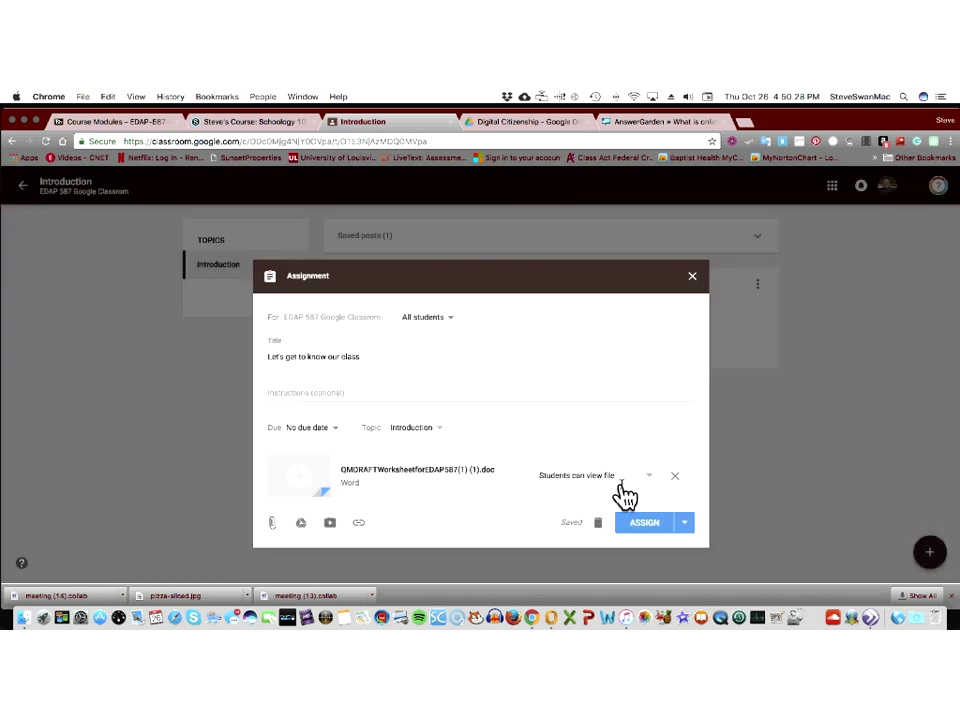
left_click(649, 480)
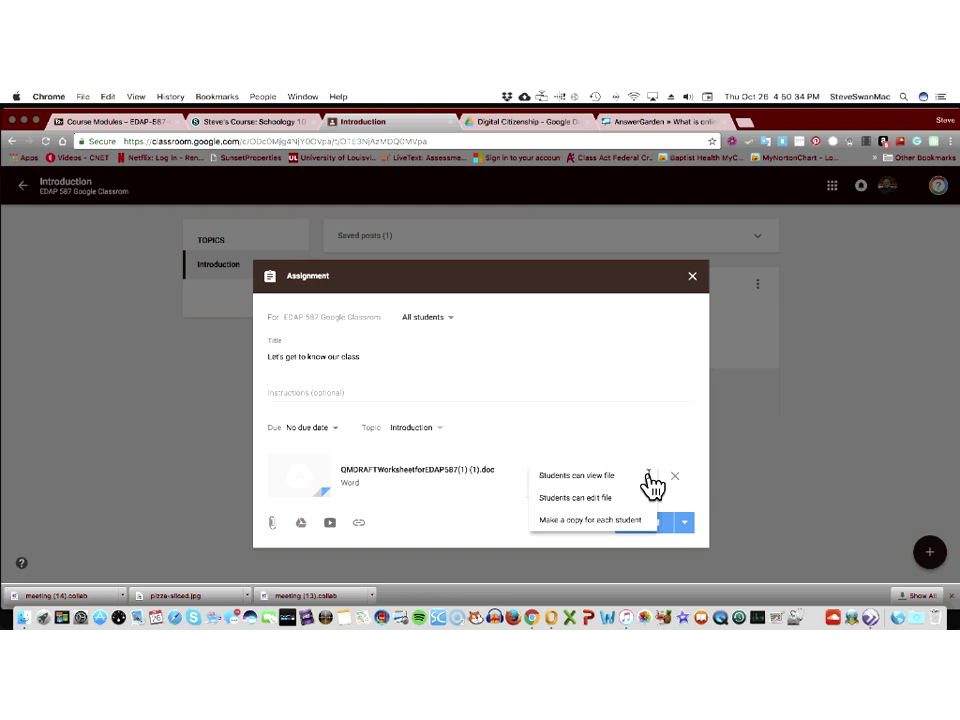
left_click(681, 489)
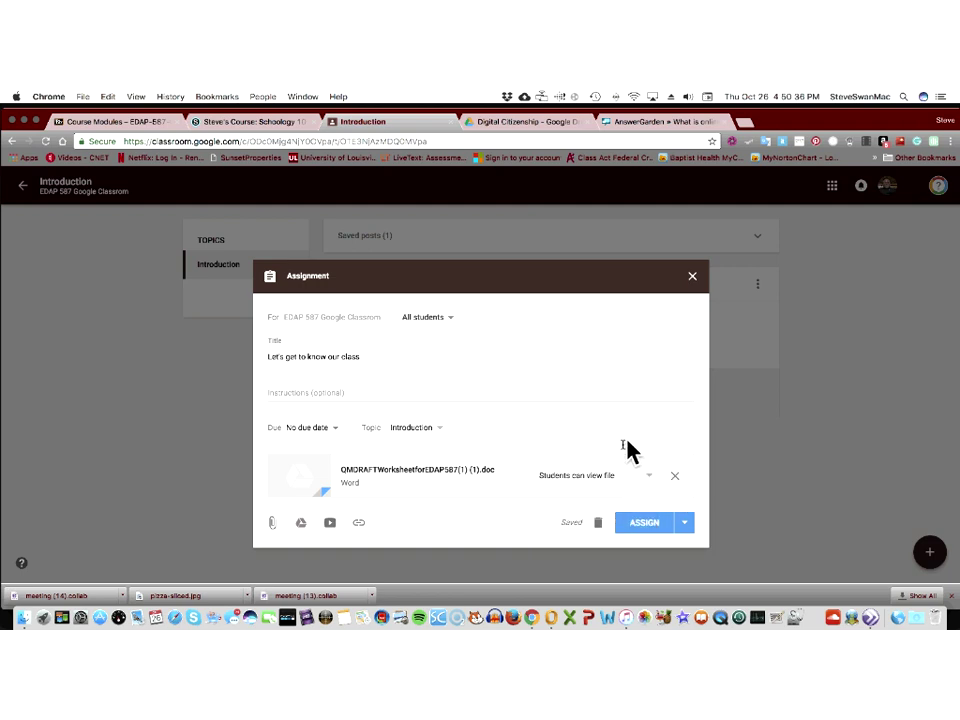
scroll(511, 482, "down", 1)
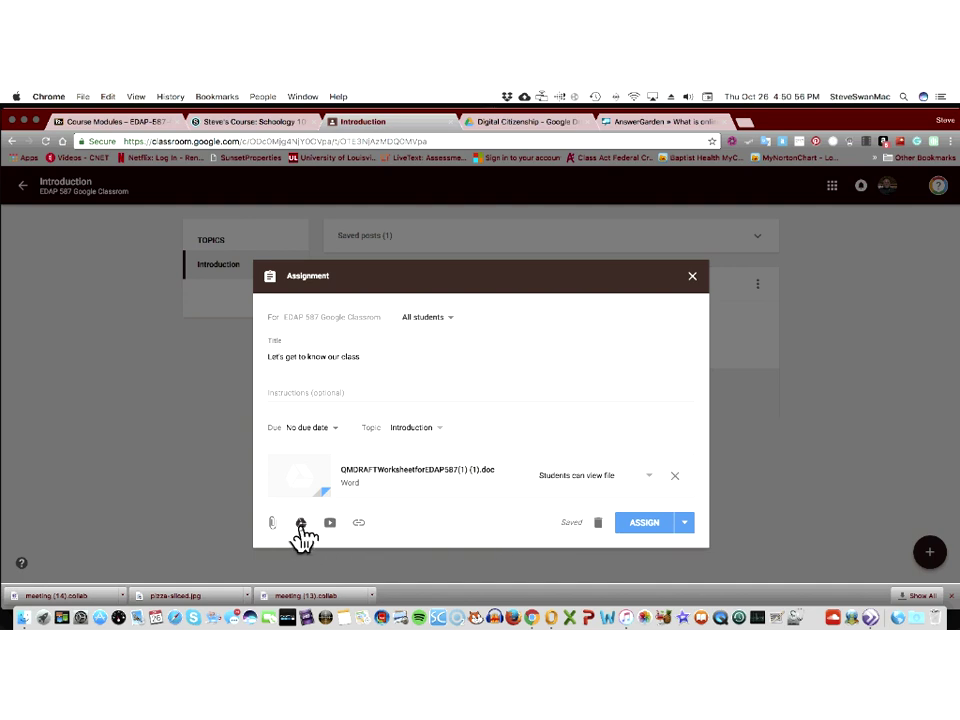
Step: Search YouTube for "google cl;assroom" to find a video for the assignment
left_click(330, 523)
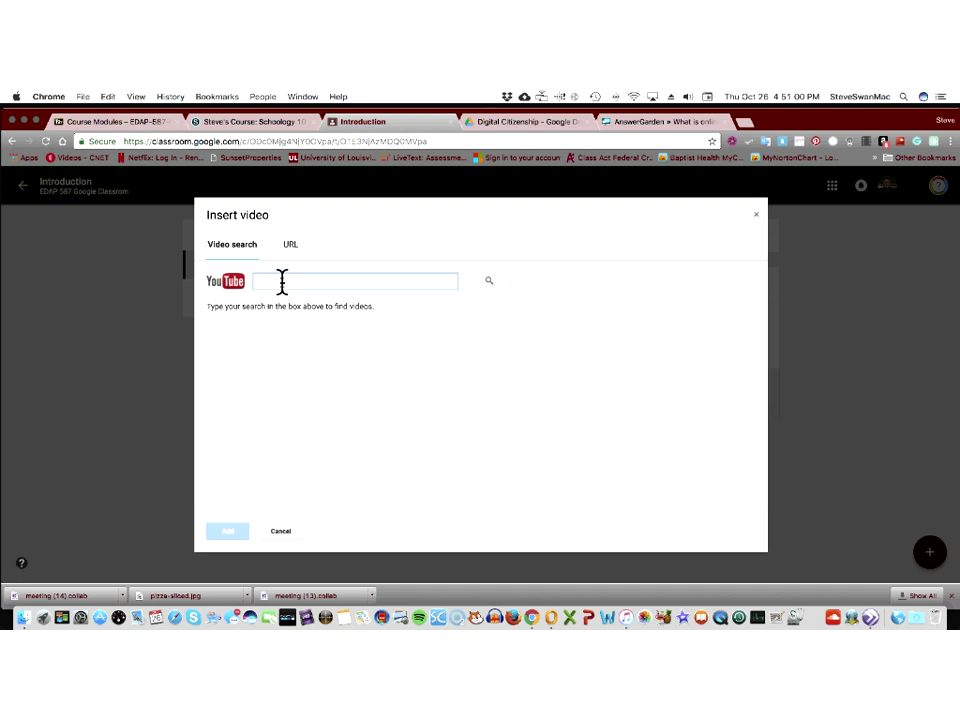
type("goo")
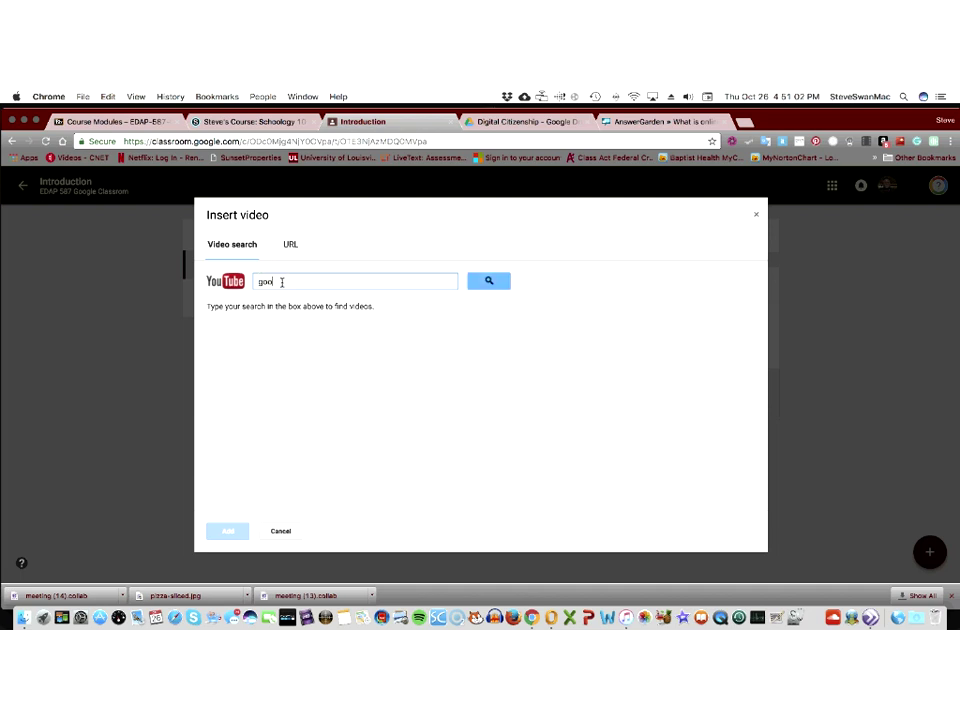
type("gle cl;assroom")
left_click(476, 286)
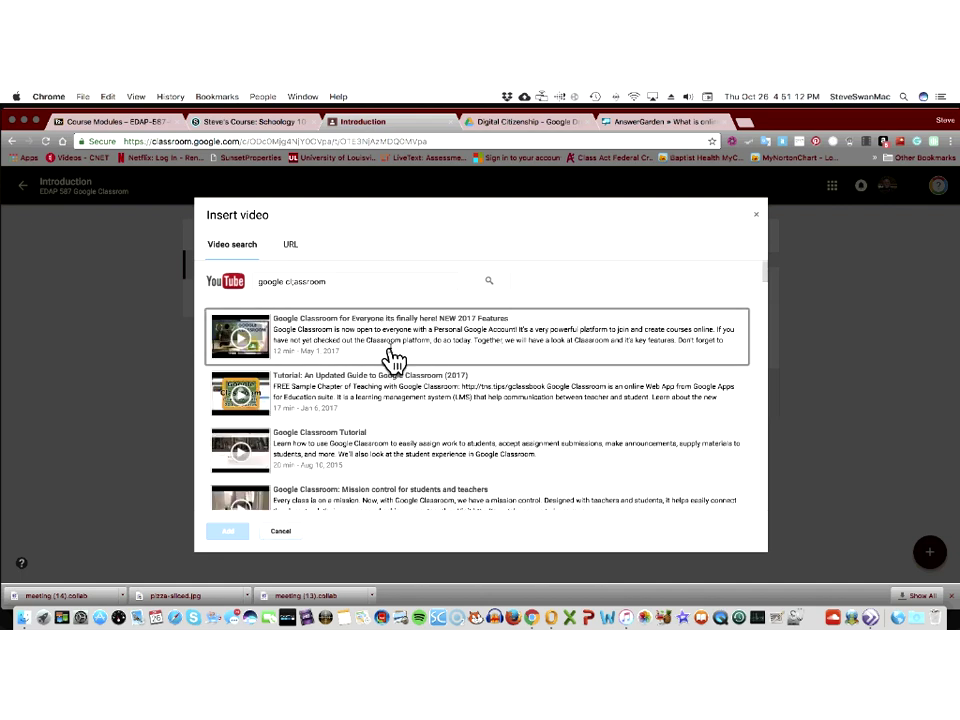
Step: Attach the YouTube video "What is Google classroom?" from the search results to the assignment
scroll(388, 358, "down", 1)
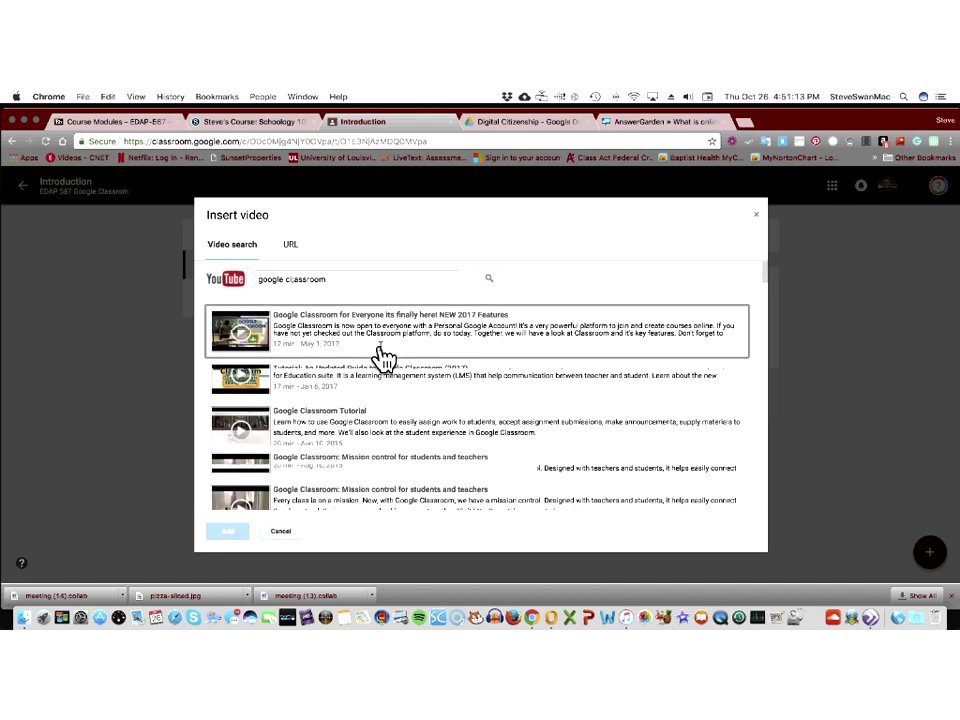
scroll(383, 358, "down", 1)
scroll(395, 362, "down", 2)
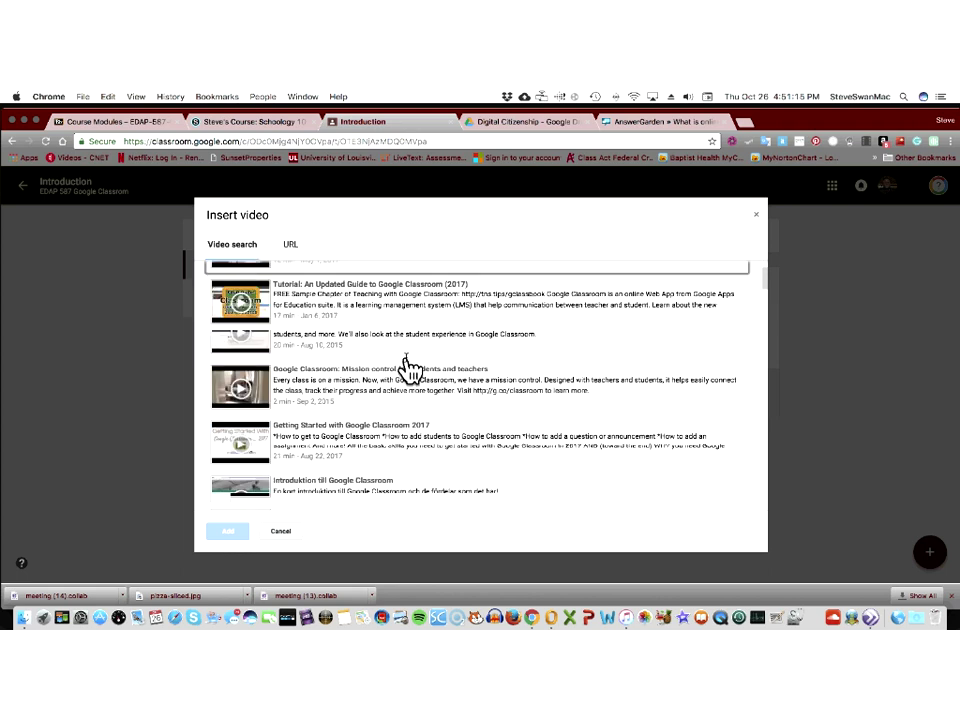
scroll(410, 368, "down", 3)
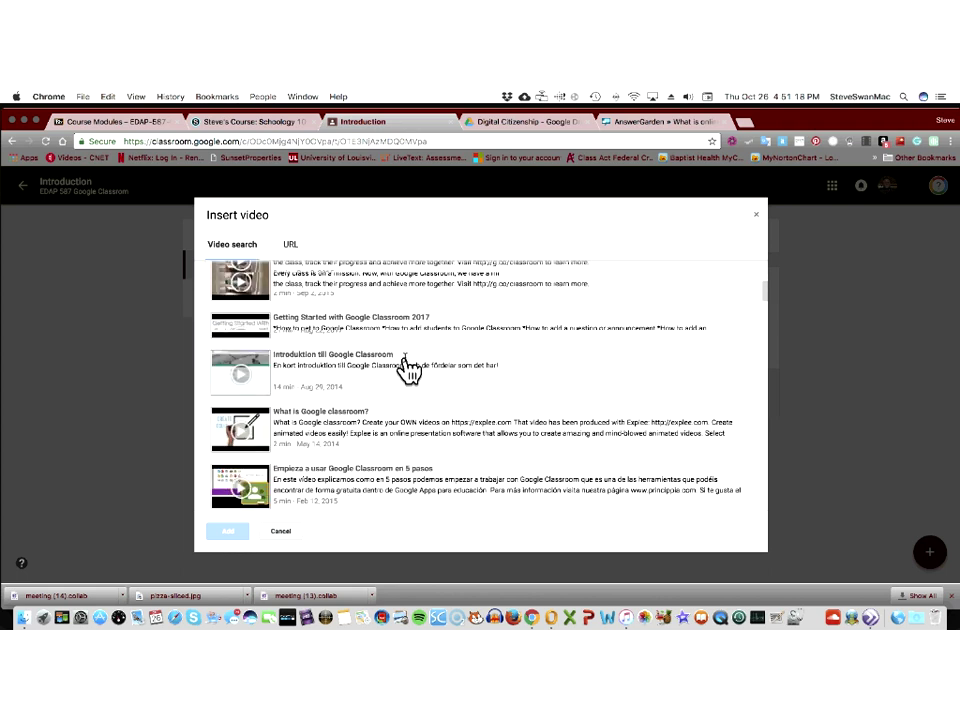
scroll(408, 370, "down", 2)
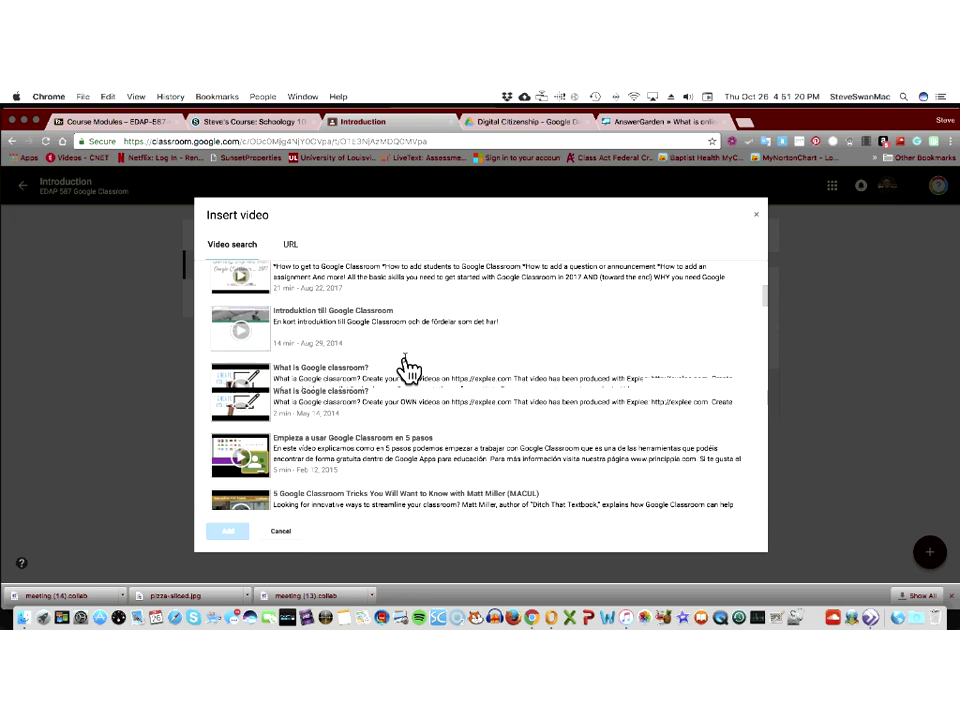
left_click(327, 383)
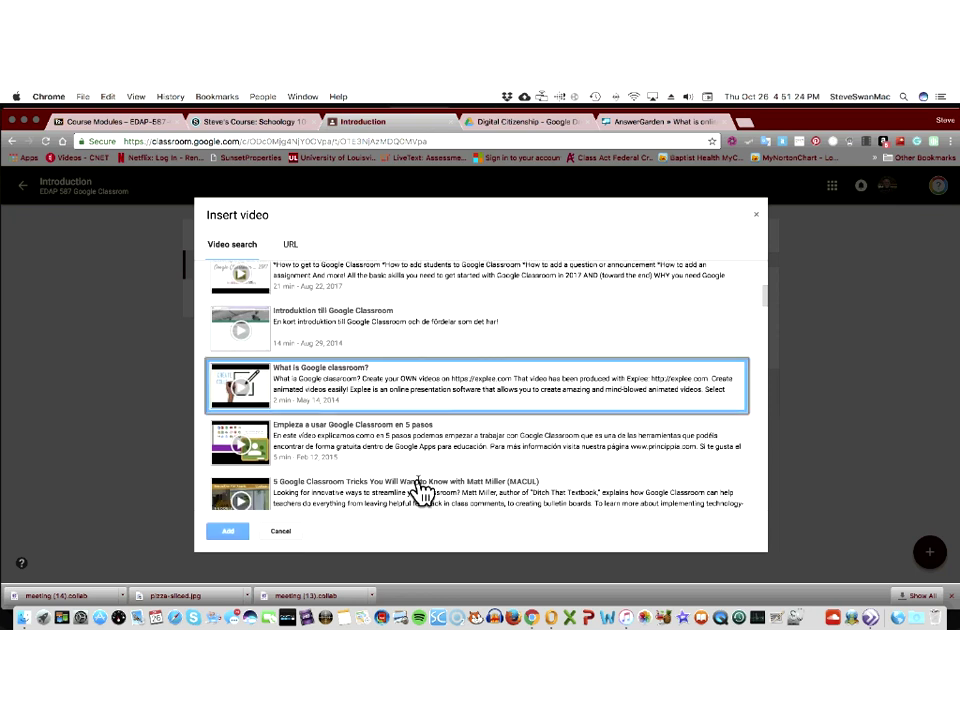
left_click(235, 533)
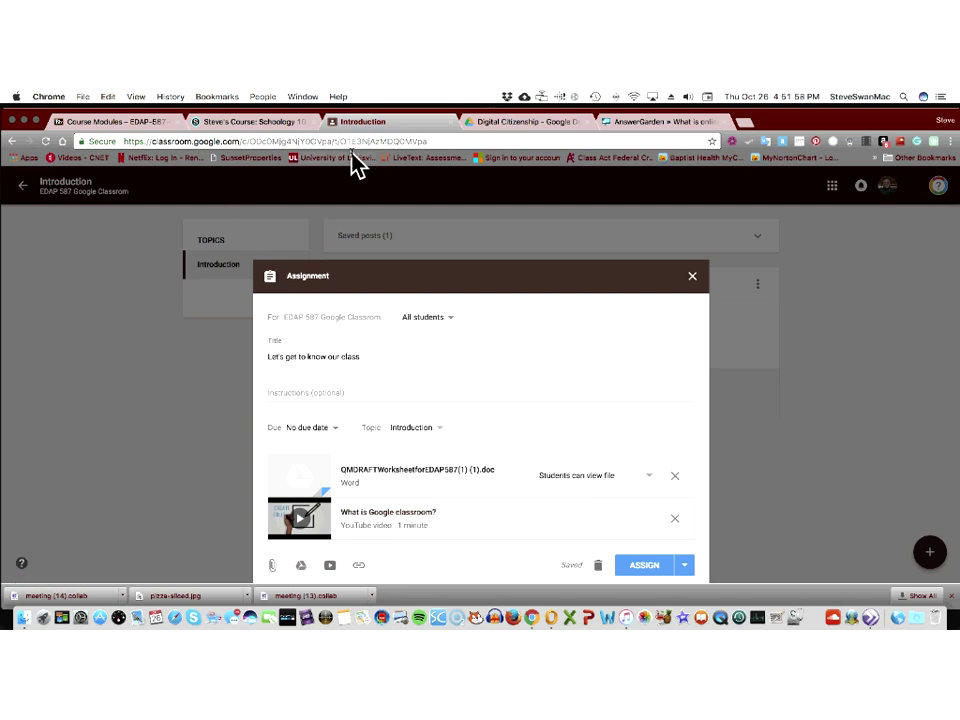
Step: Switch to the AnswerGarden browser page and load goanimate4schools.com in its place
left_click(622, 124)
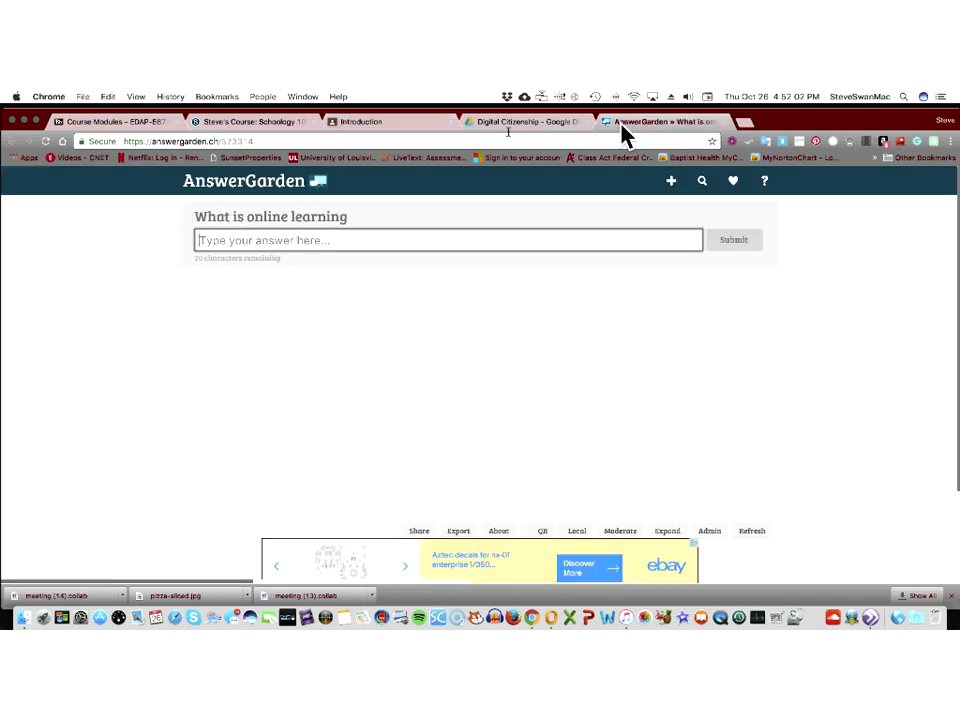
left_click(290, 141)
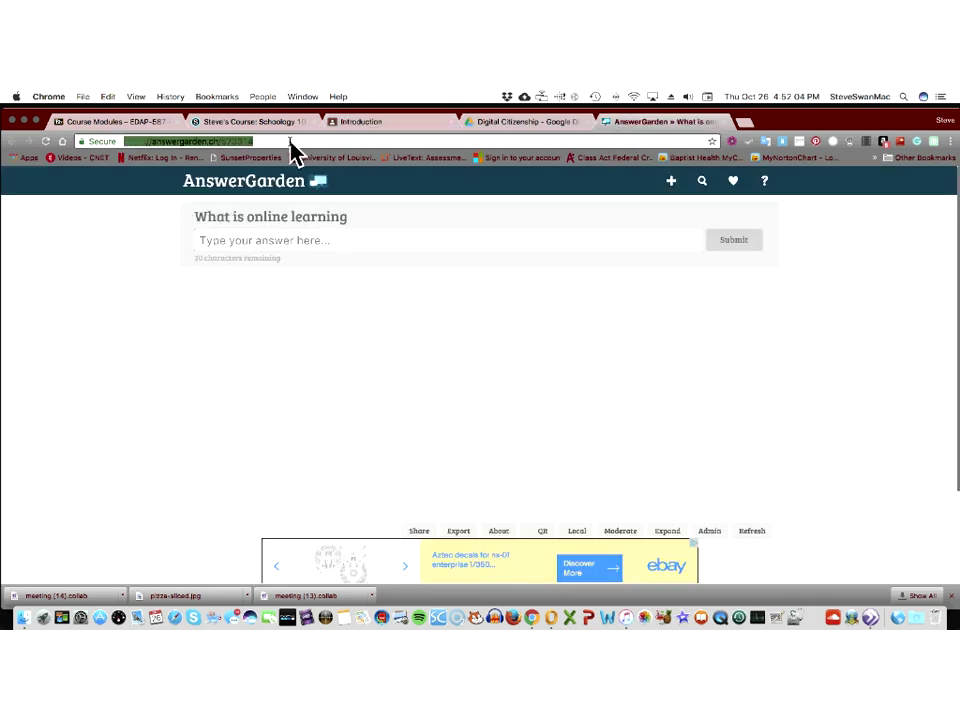
type("g")
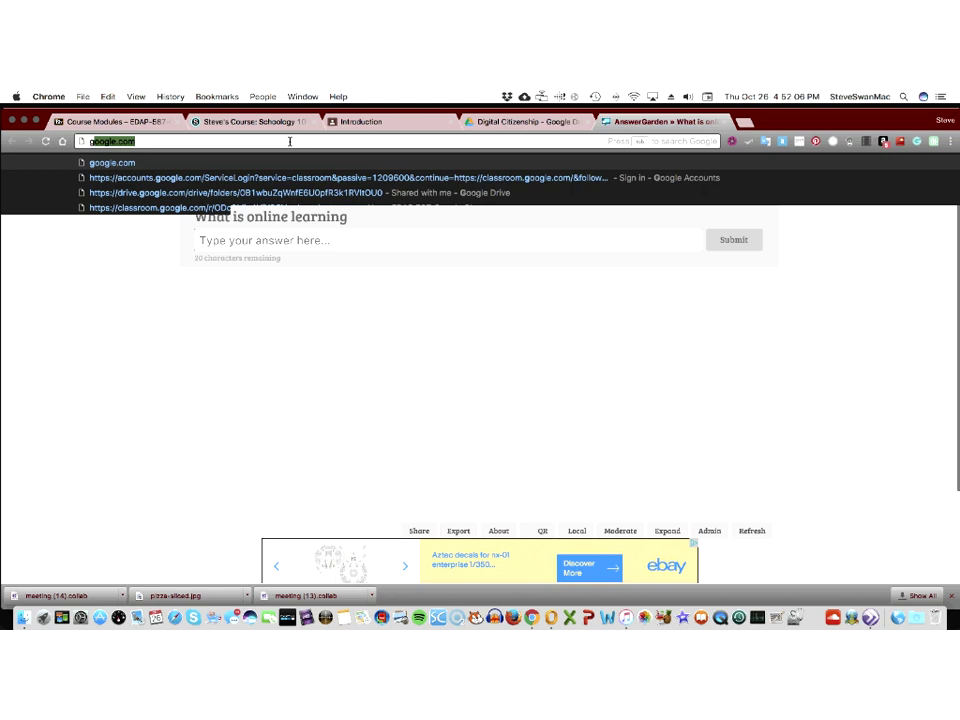
type("oanimate4sc")
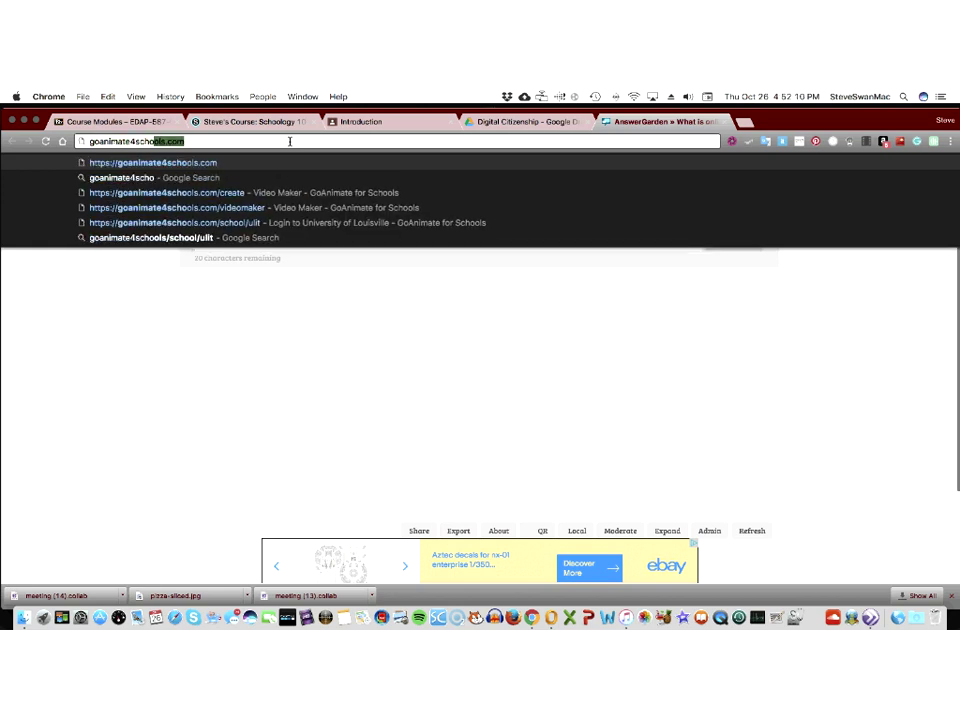
type("hools.")
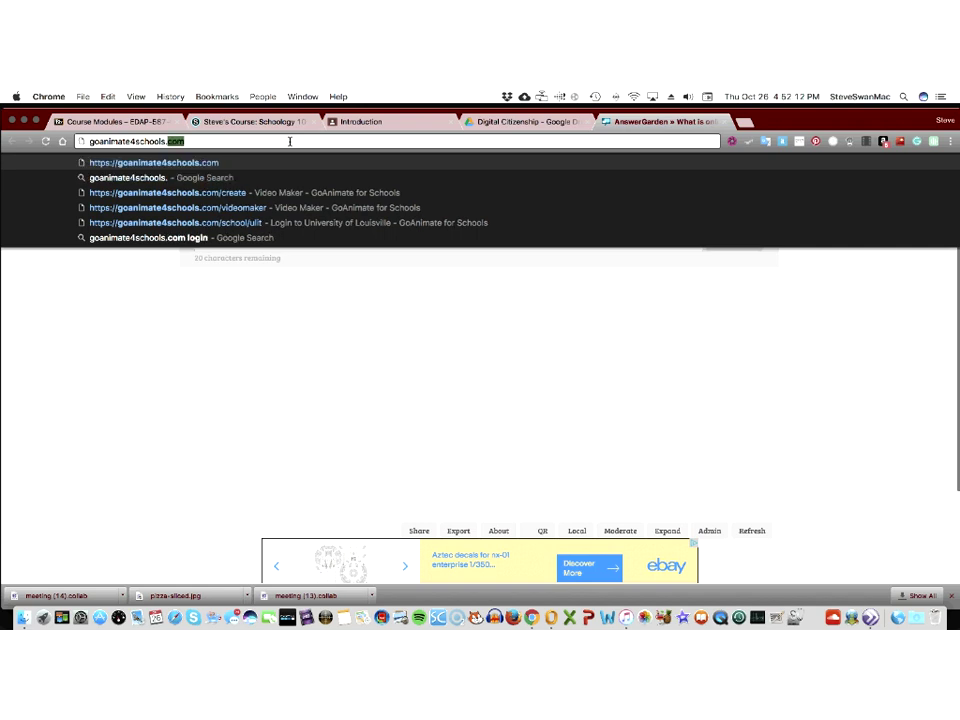
type("com")
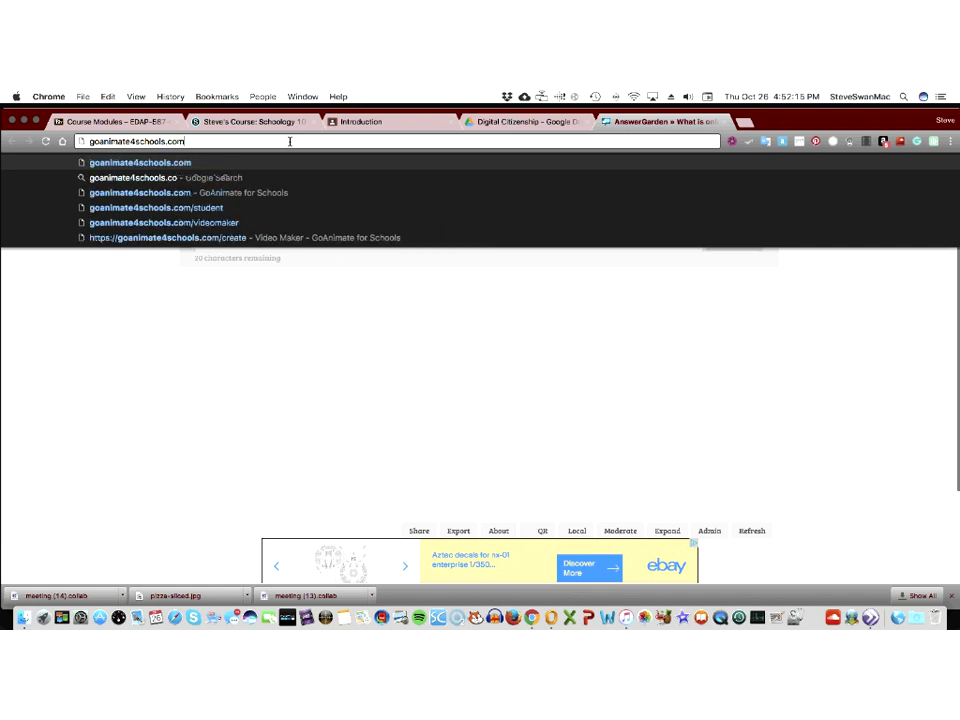
key("Return")
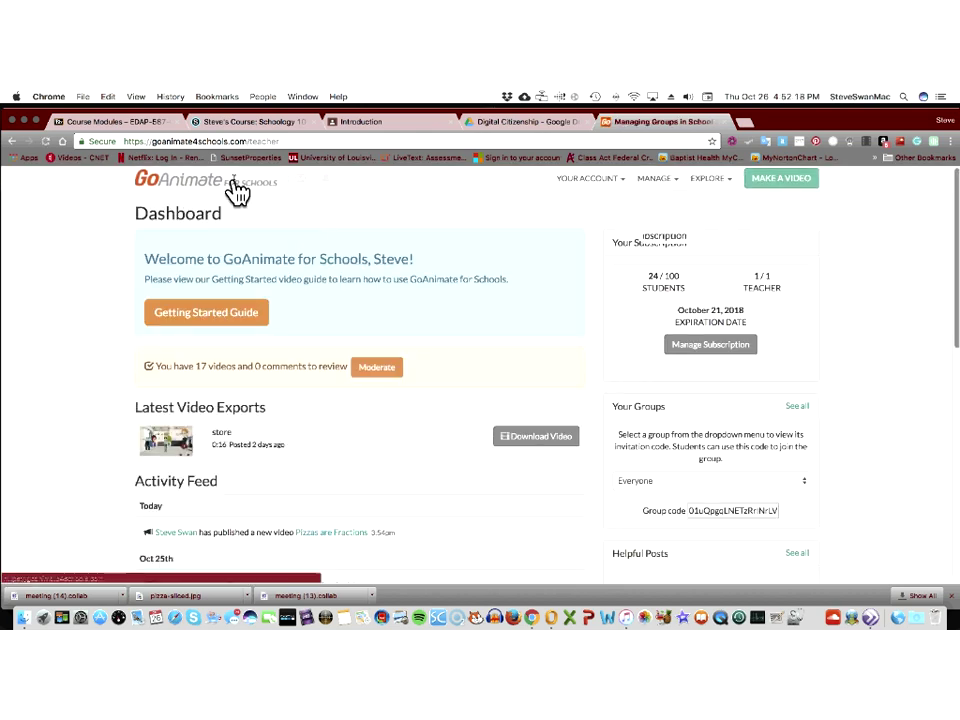
scroll(231, 191, "down", 1)
left_click_drag(250, 141, 302, 141)
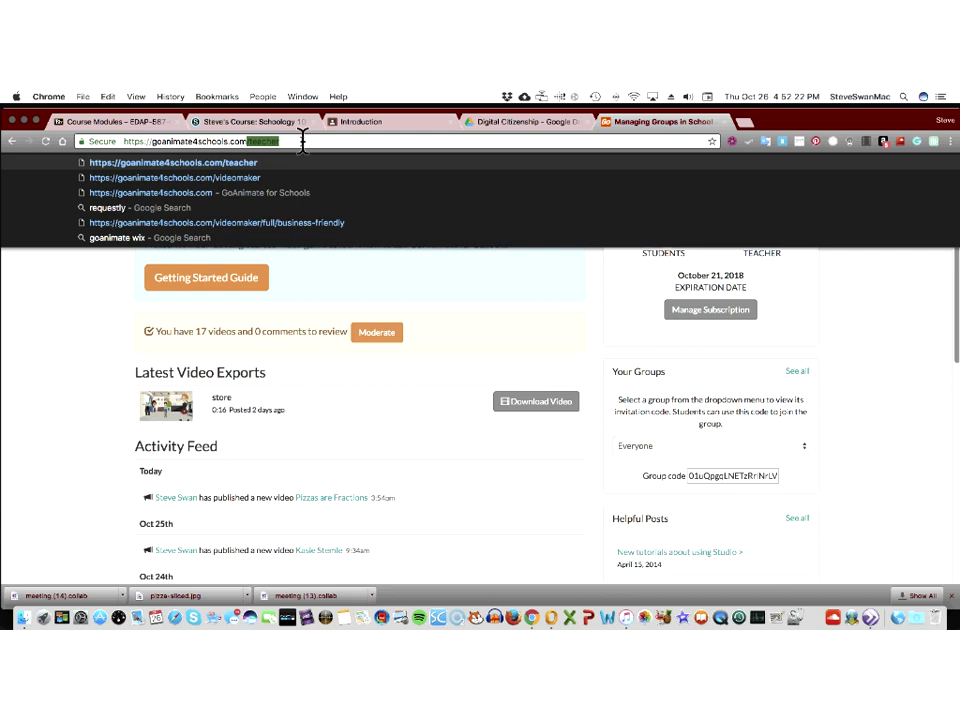
key("BackSpace")
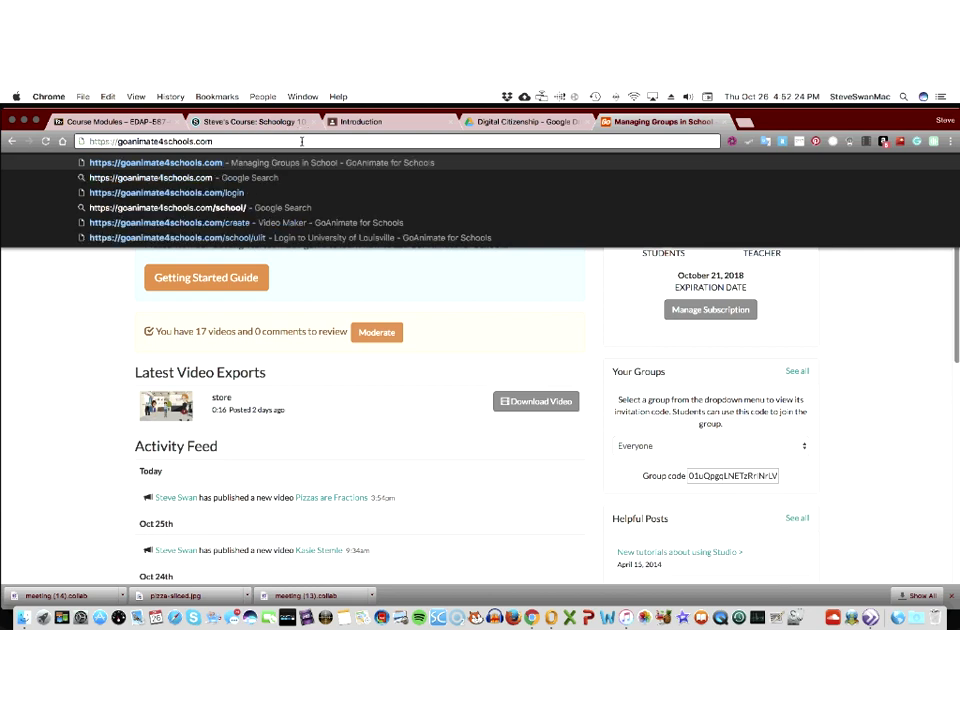
type("/sc")
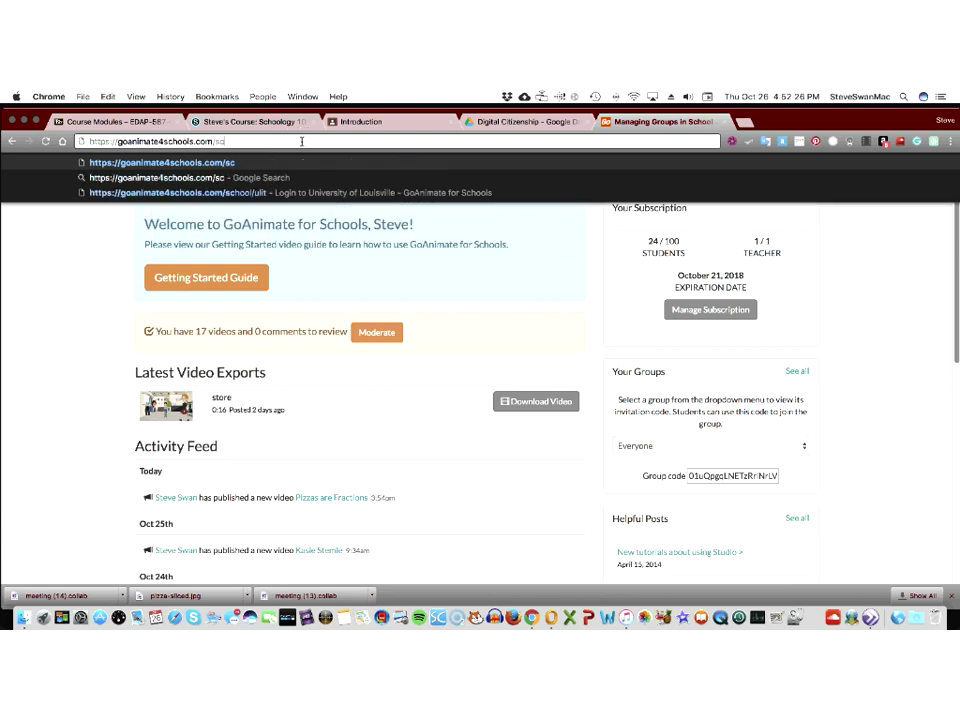
type("hools")
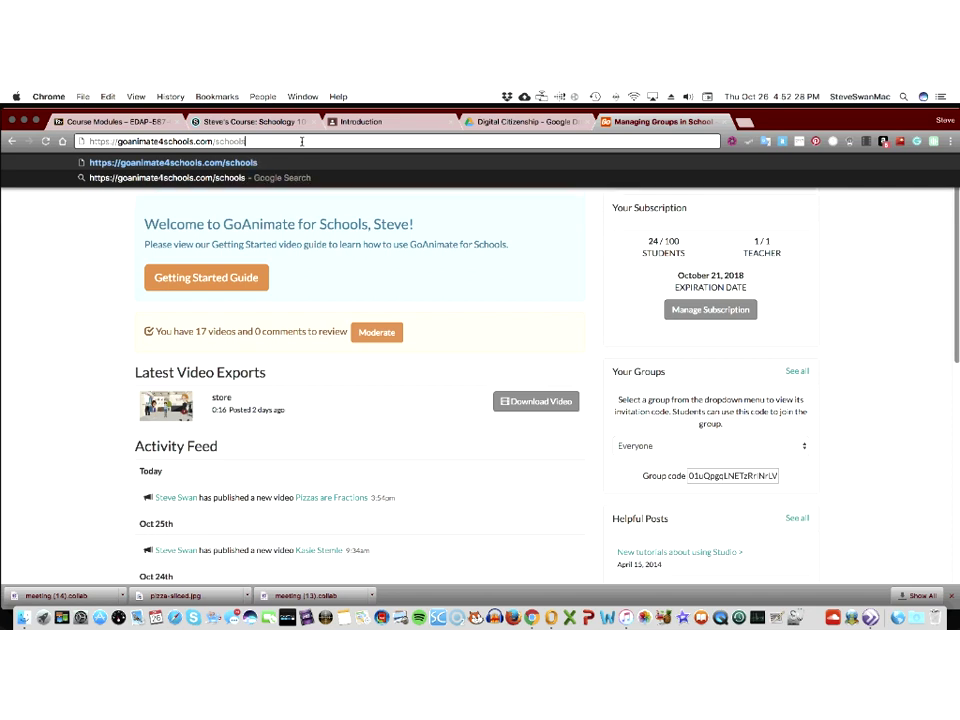
type("/ullt")
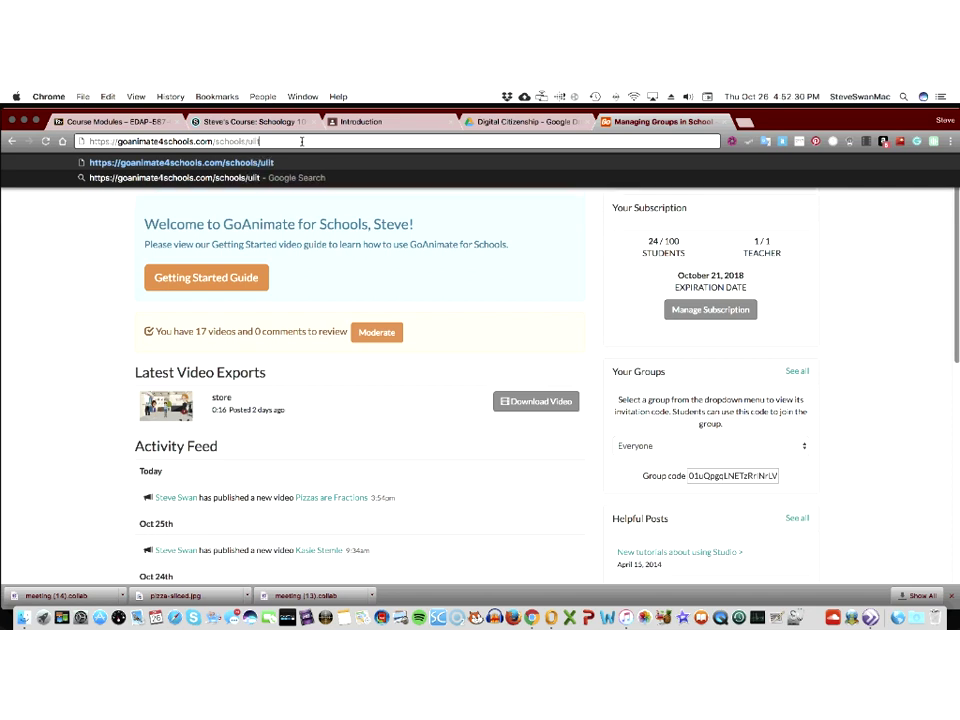
key("Return")
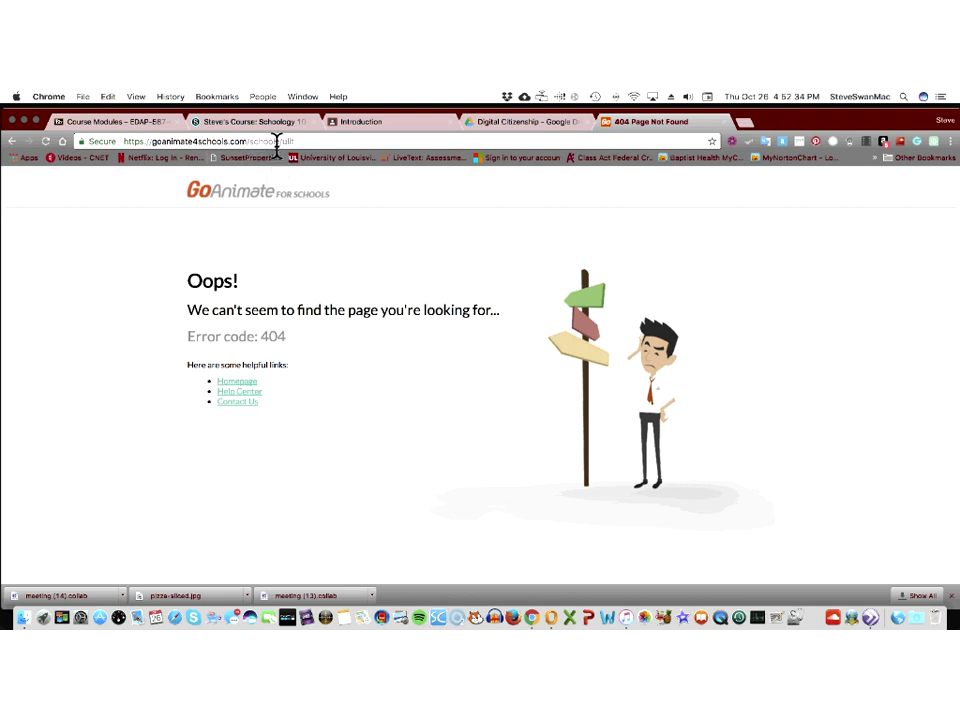
left_click(279, 140)
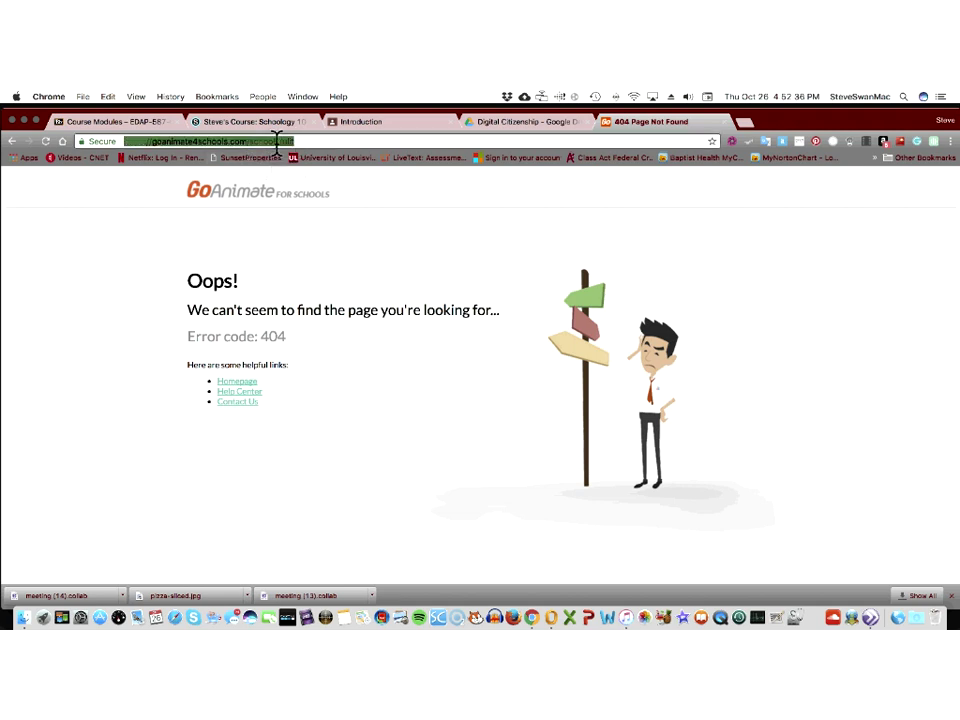
left_click(285, 141)
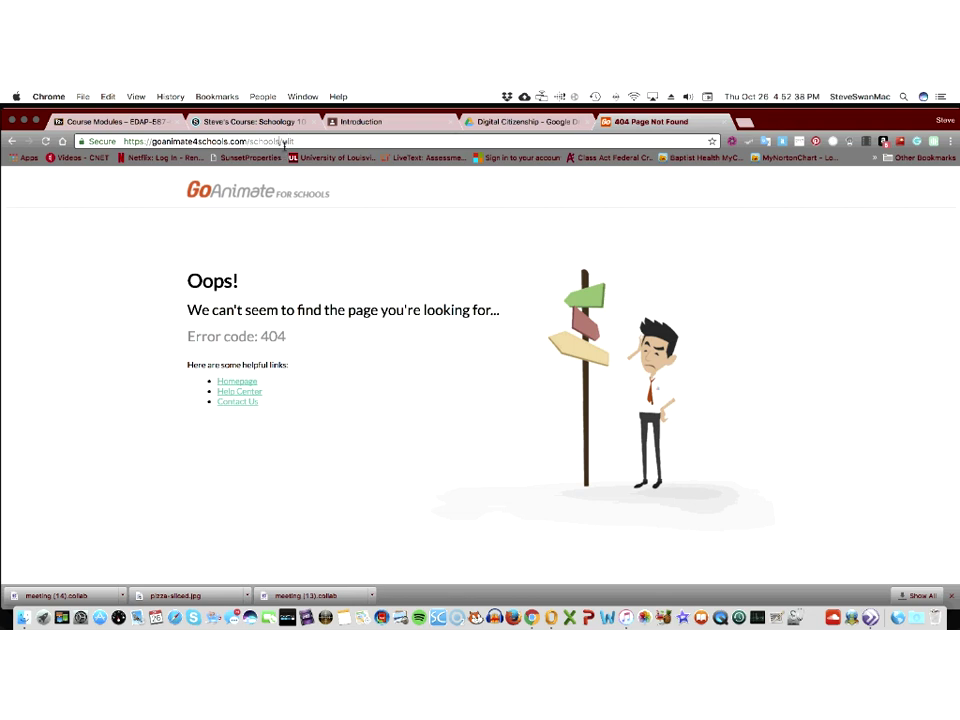
key("BackSpace")
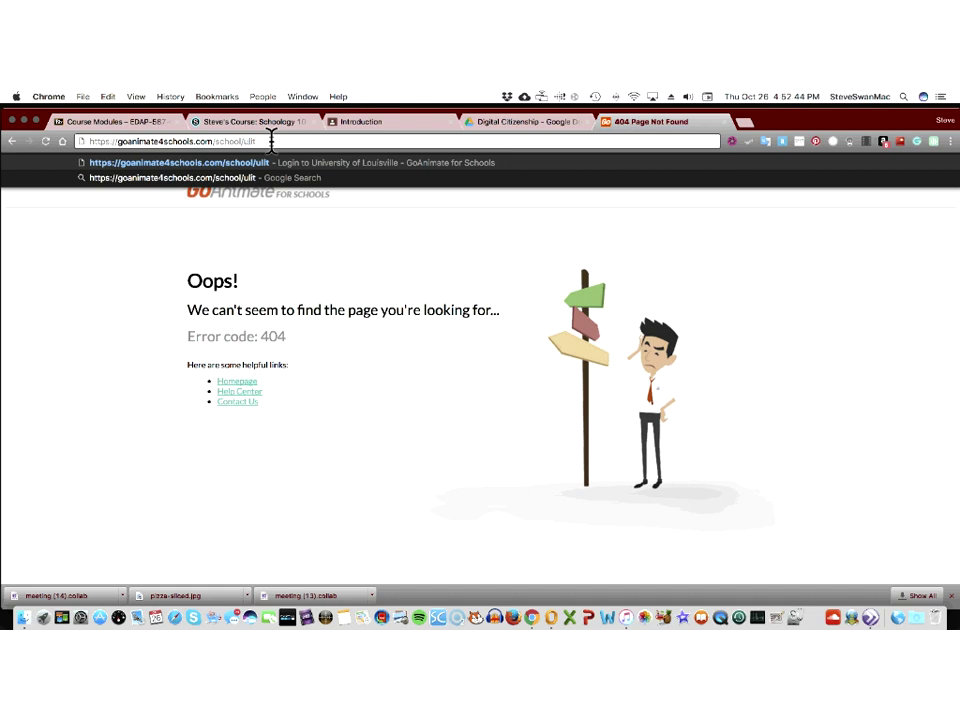
key("Return")
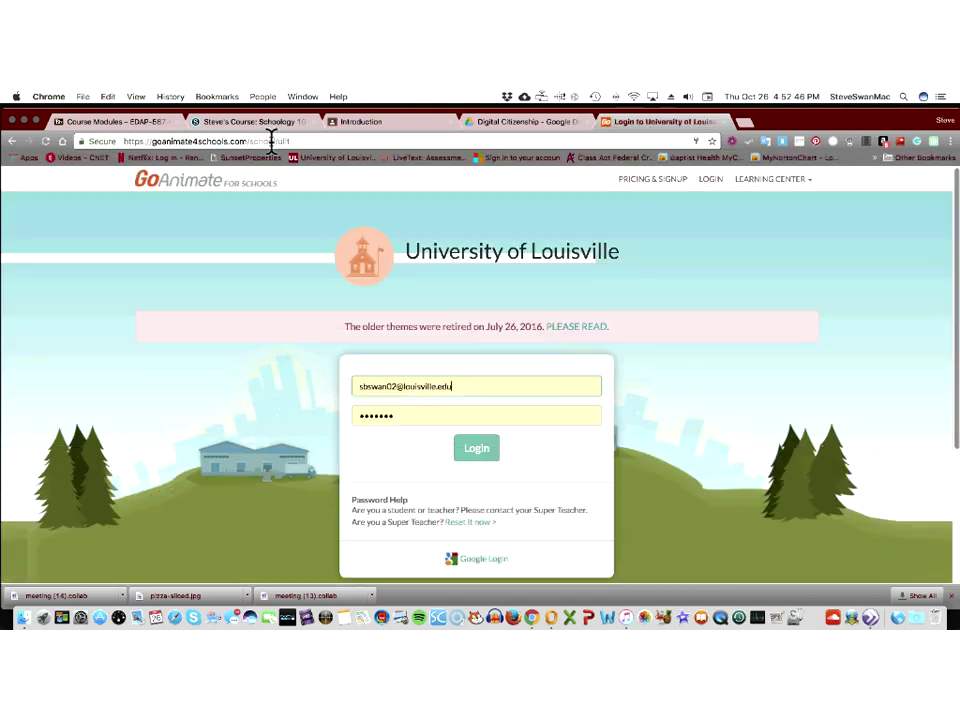
left_click(481, 448)
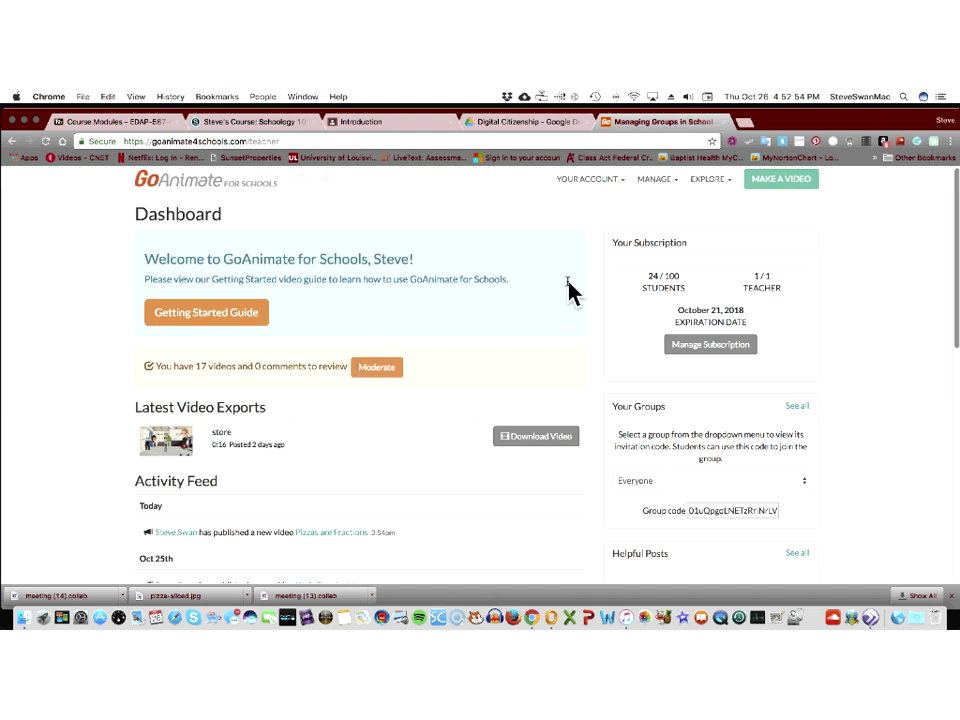
Step: Open the school's collection of published videos in GoAnimate for Schools to find one to share
left_click(668, 191)
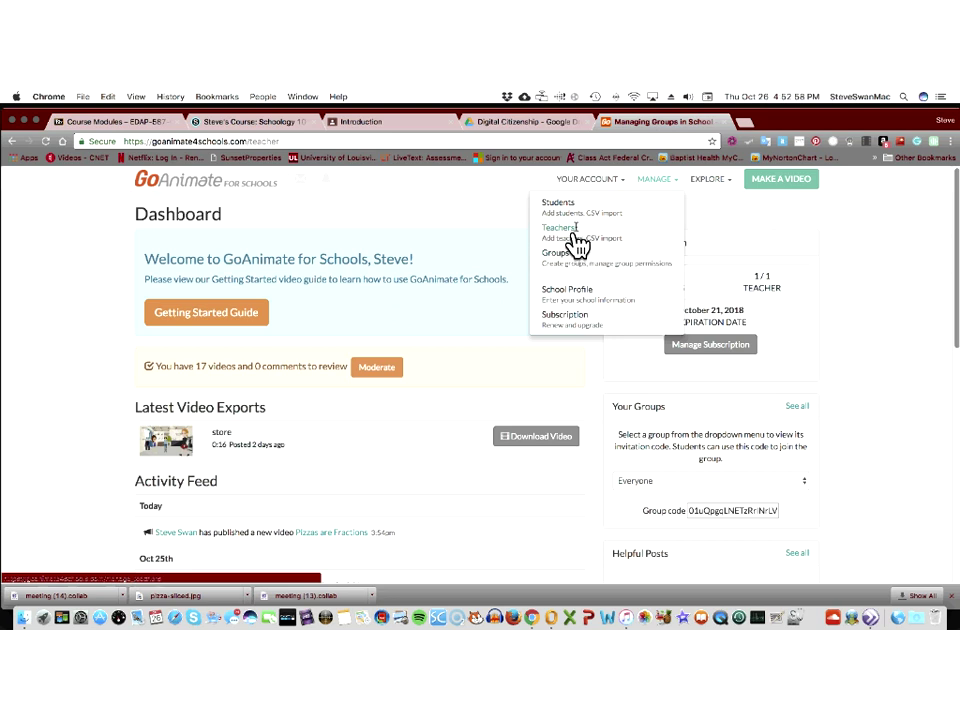
left_click(711, 183)
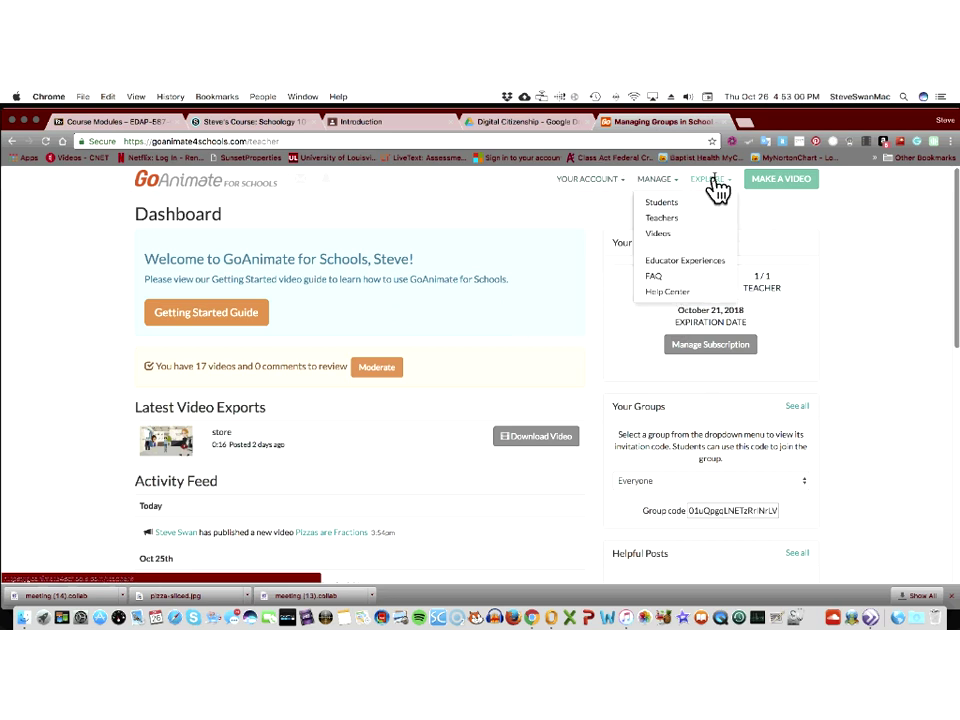
left_click(657, 236)
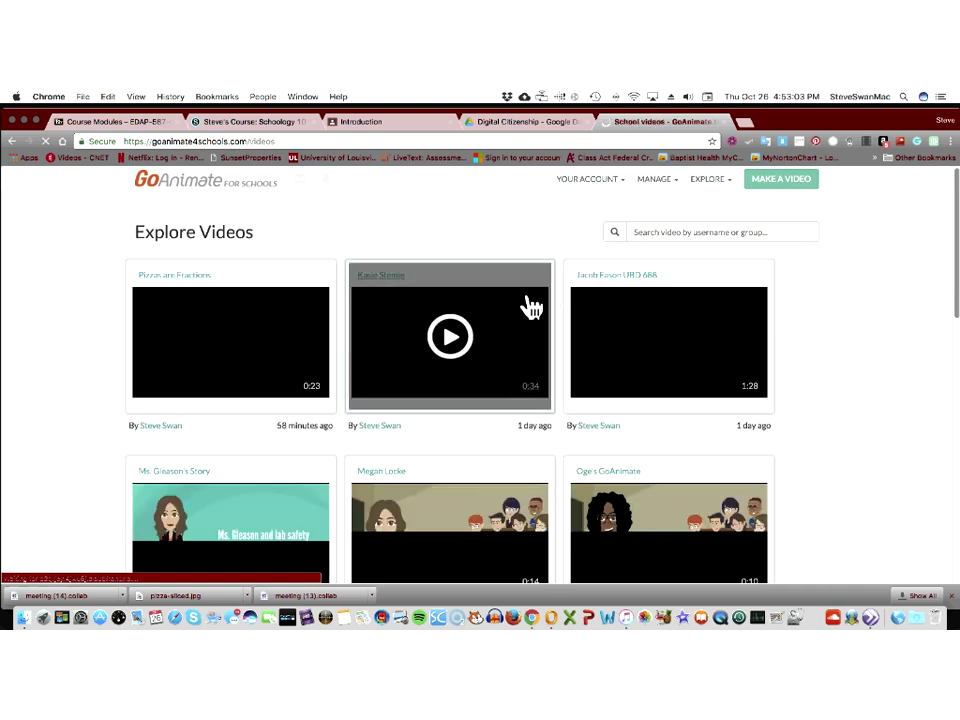
scroll(193, 350, "down", 1)
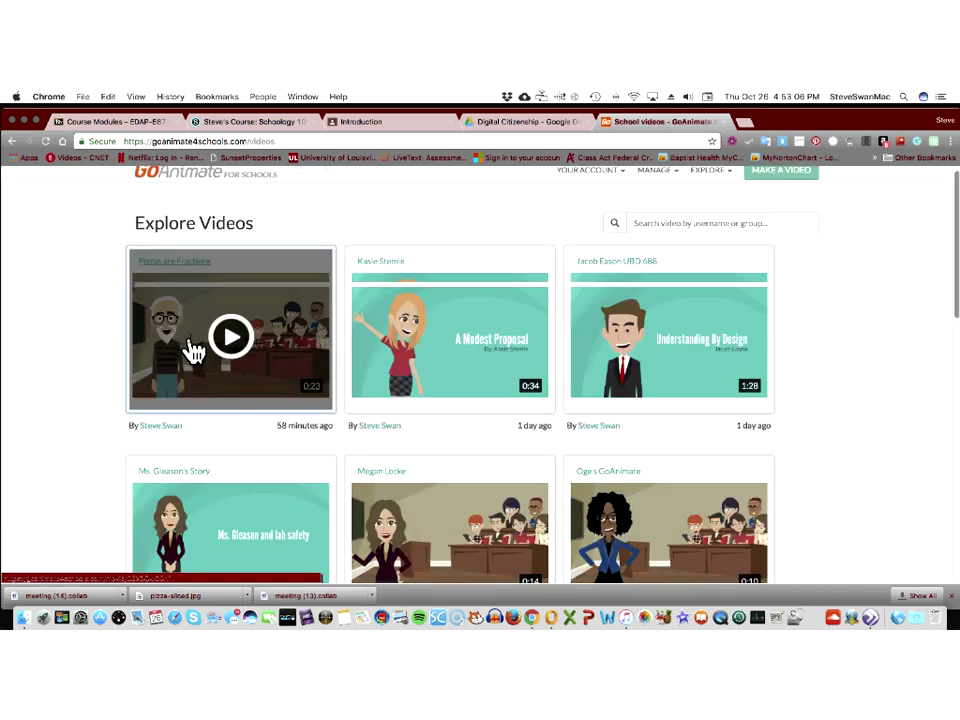
Step: Open the "Pizzas are Fractions" video and copy its embed code from the share and export options
scroll(193, 350, "down", 2)
scroll(191, 349, "down", 1)
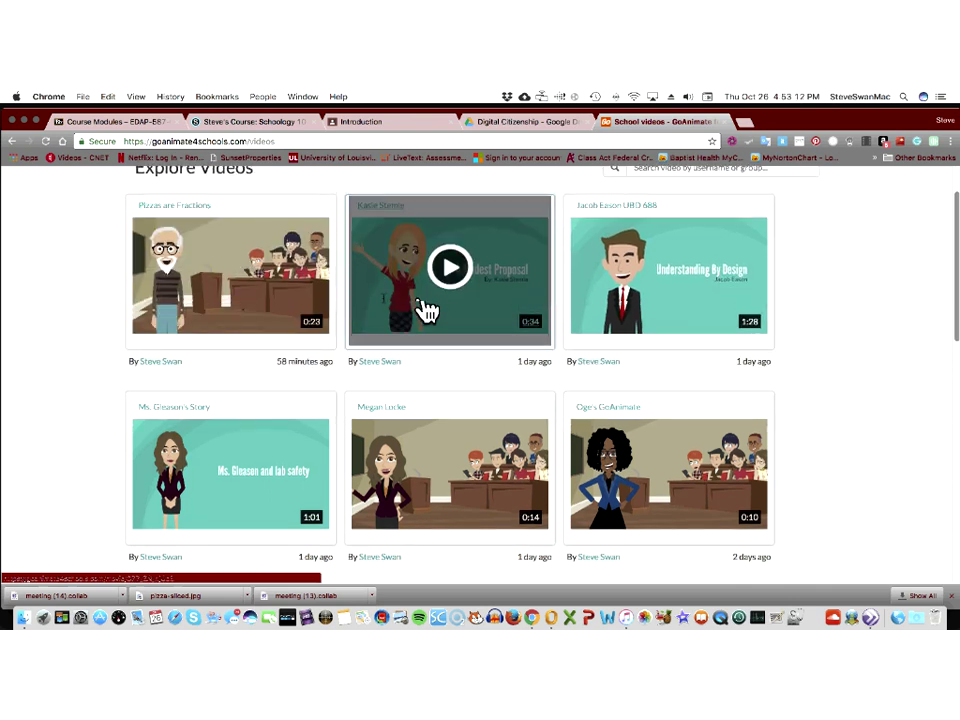
left_click(248, 261)
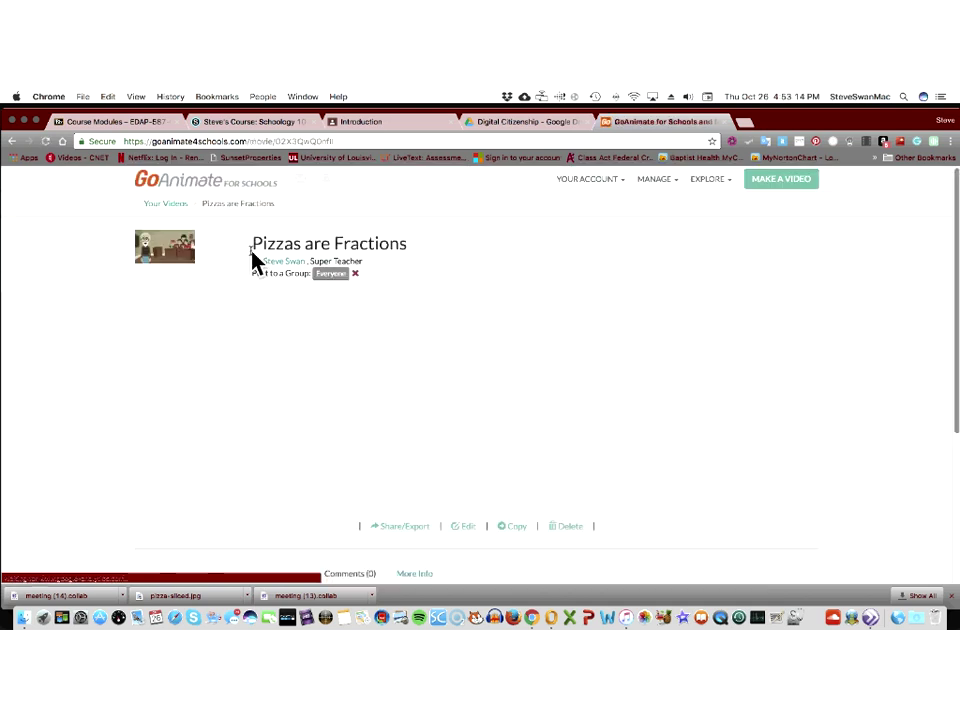
left_click(397, 532)
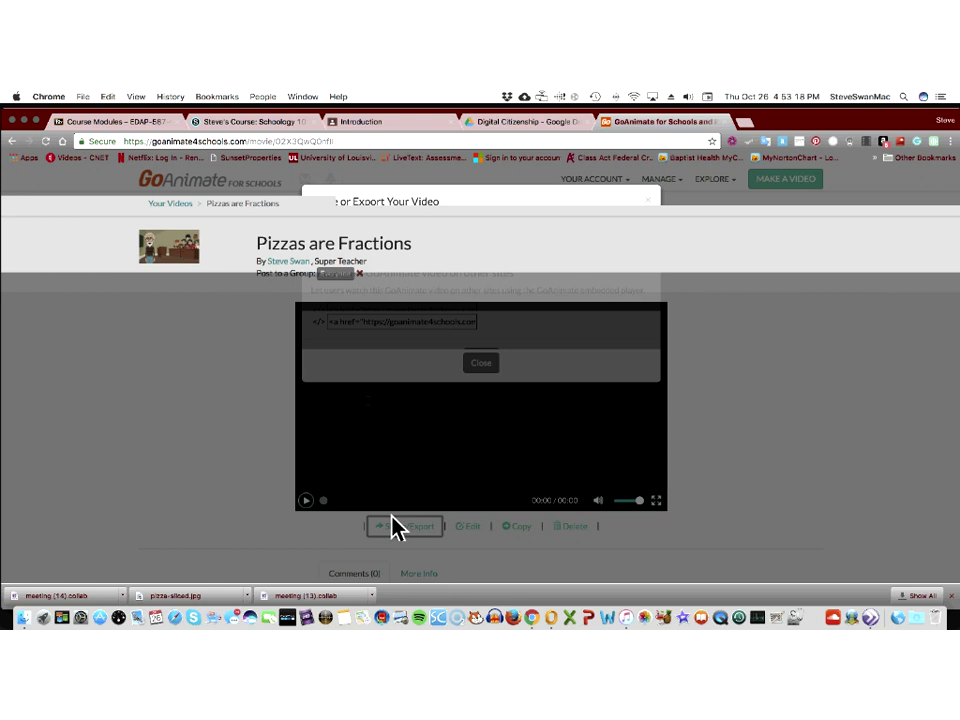
left_click(403, 370)
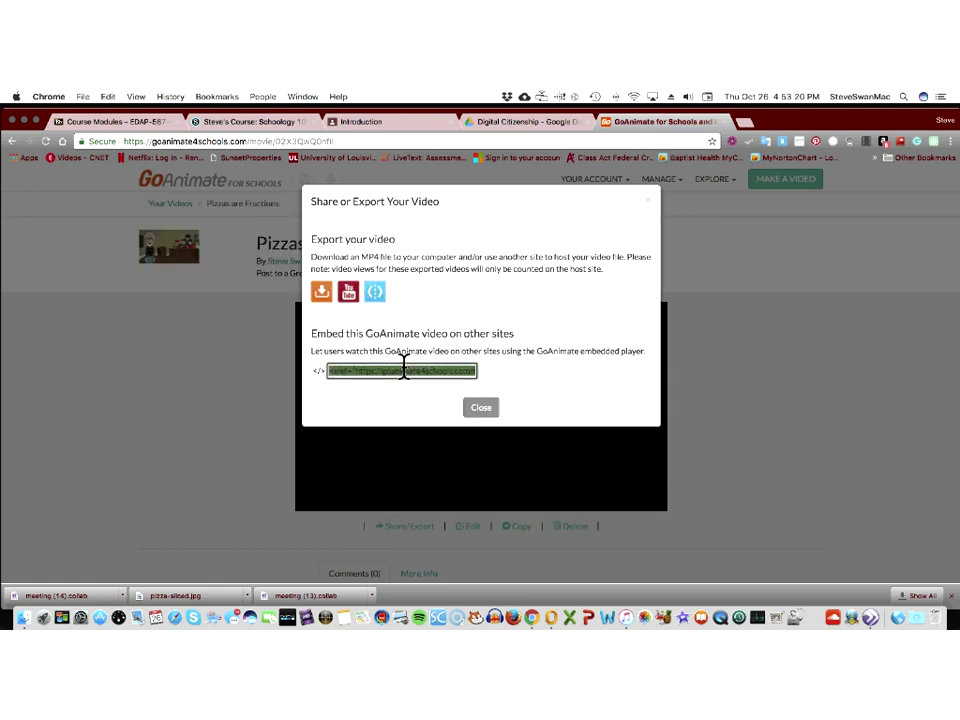
right_click(403, 369)
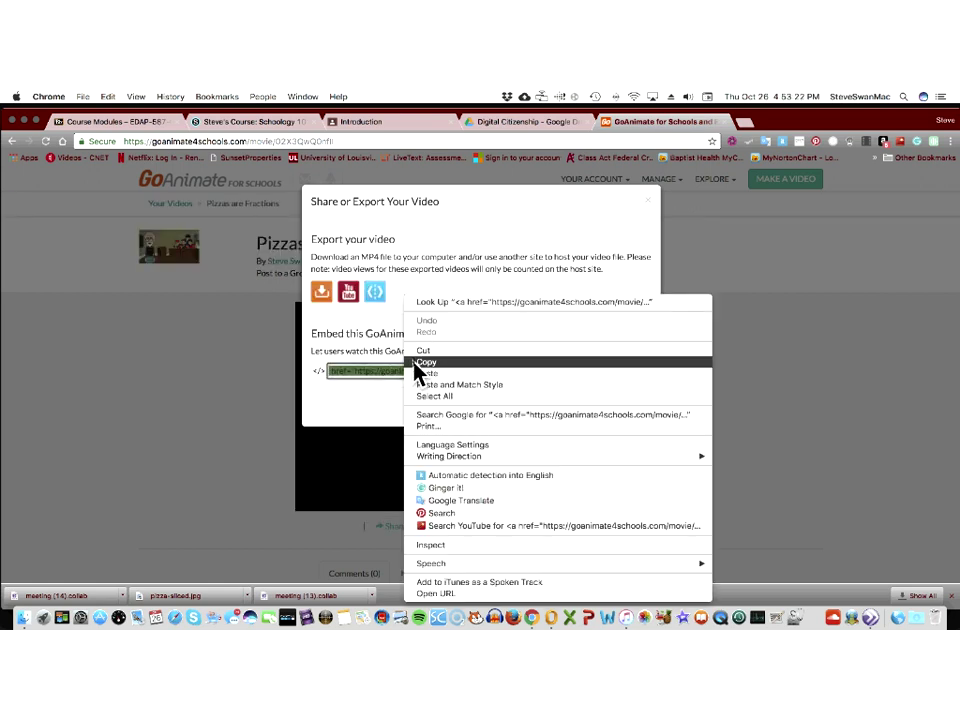
left_click(414, 362)
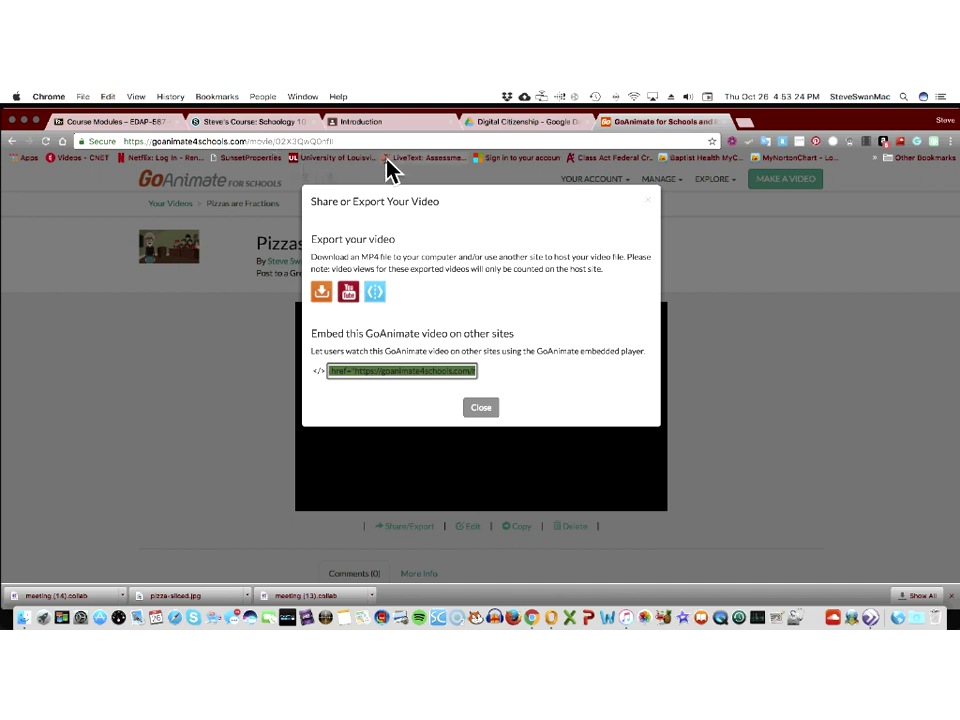
Step: Return to the Google Classroom page and assign "Let's get to know our class" to all students
left_click(384, 124)
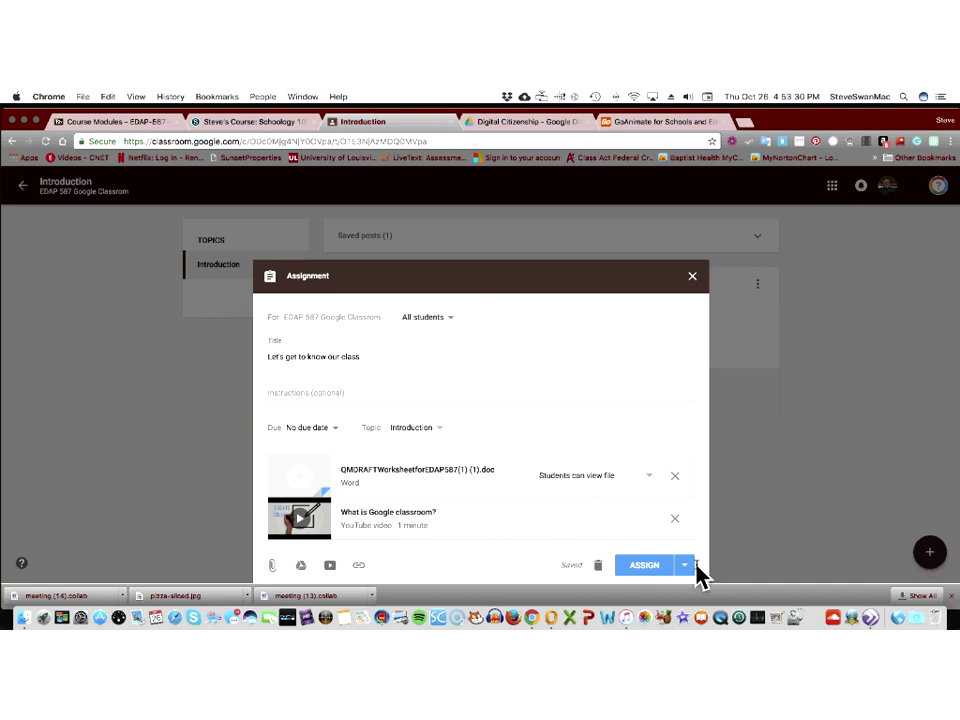
left_click(643, 573)
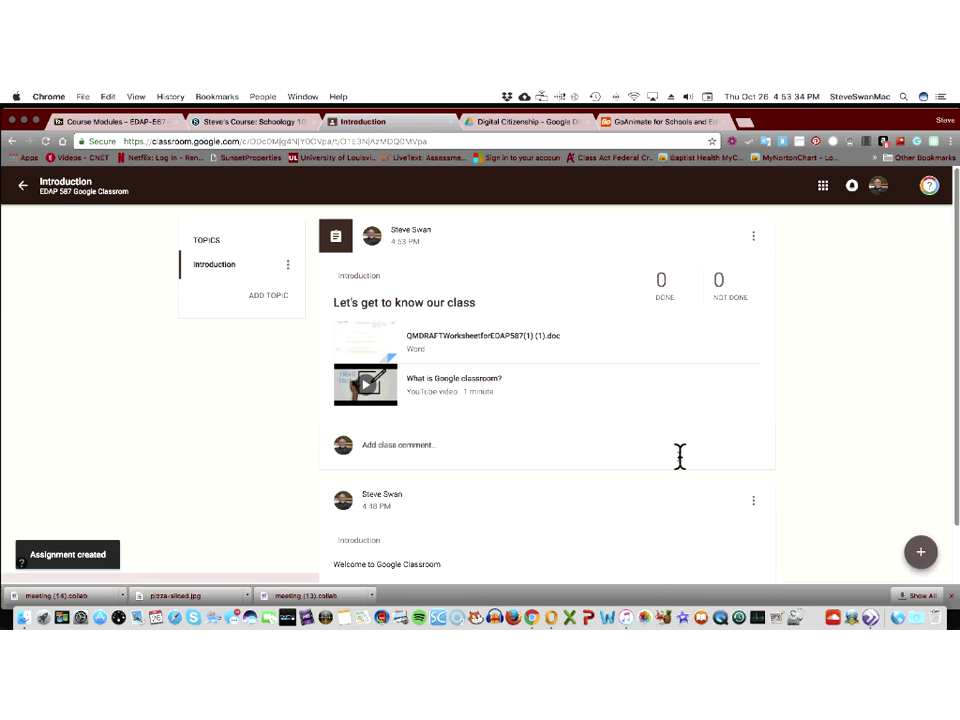
Step: Create an announcement under the Introduction topic with the text "Watch This!!"
mouse_move(924, 560)
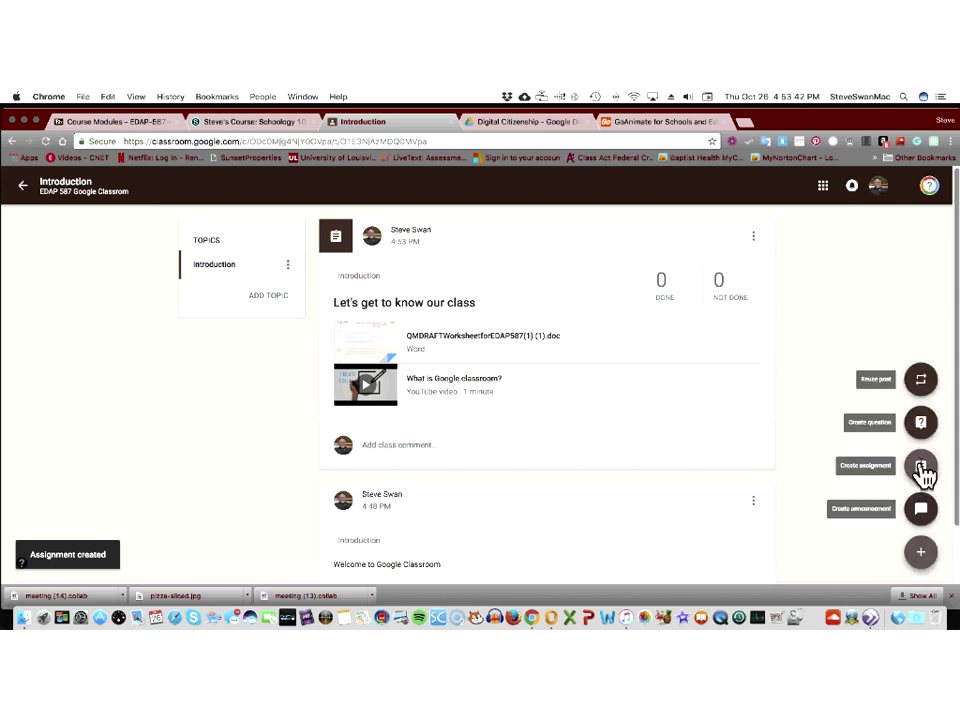
left_click(919, 512)
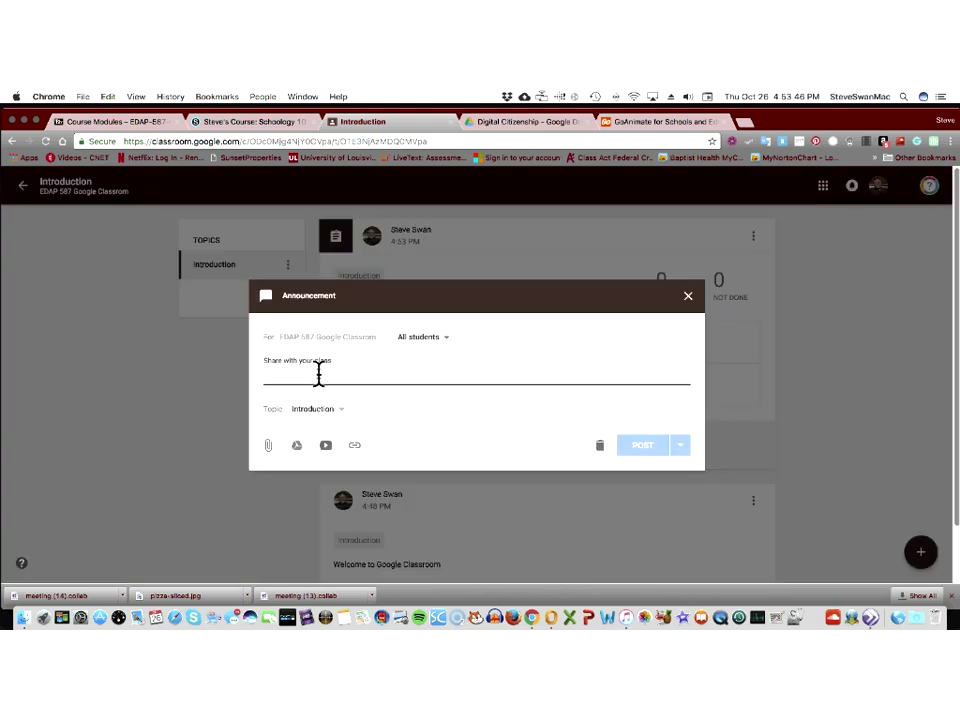
type("Watch This!!")
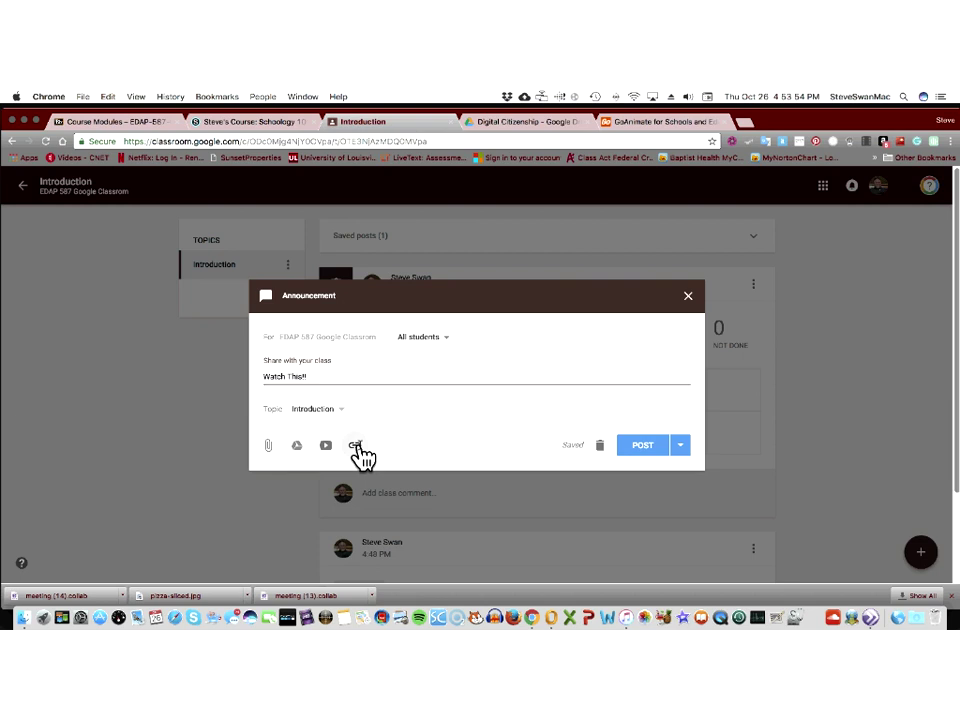
Step: Try to attach the copied GoAnimate embed code to the announcement as a link
left_click(356, 445)
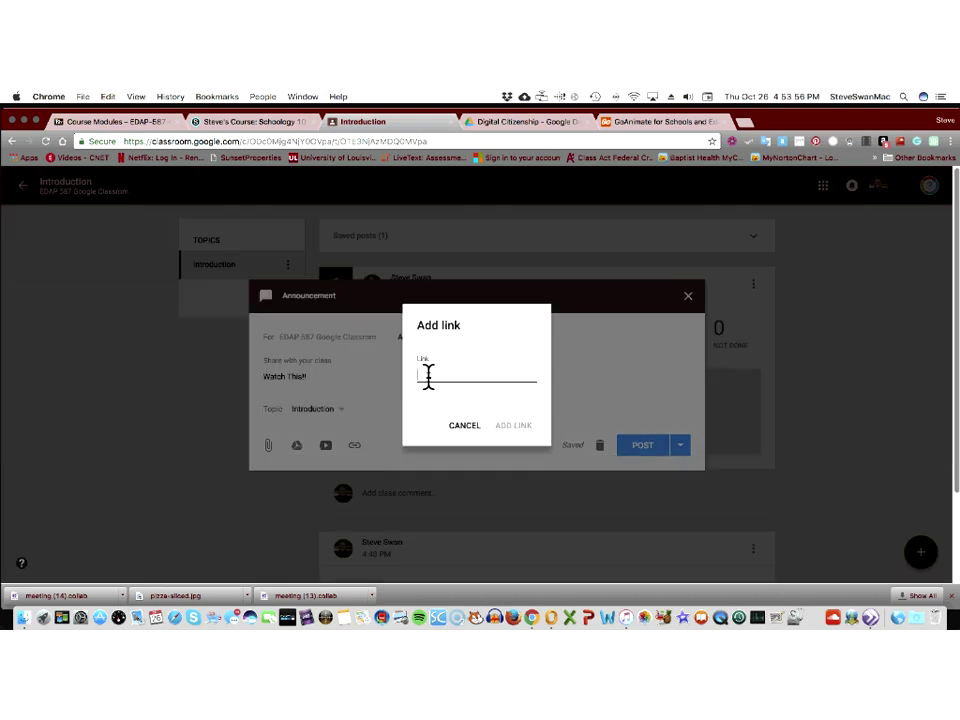
key("super+v")
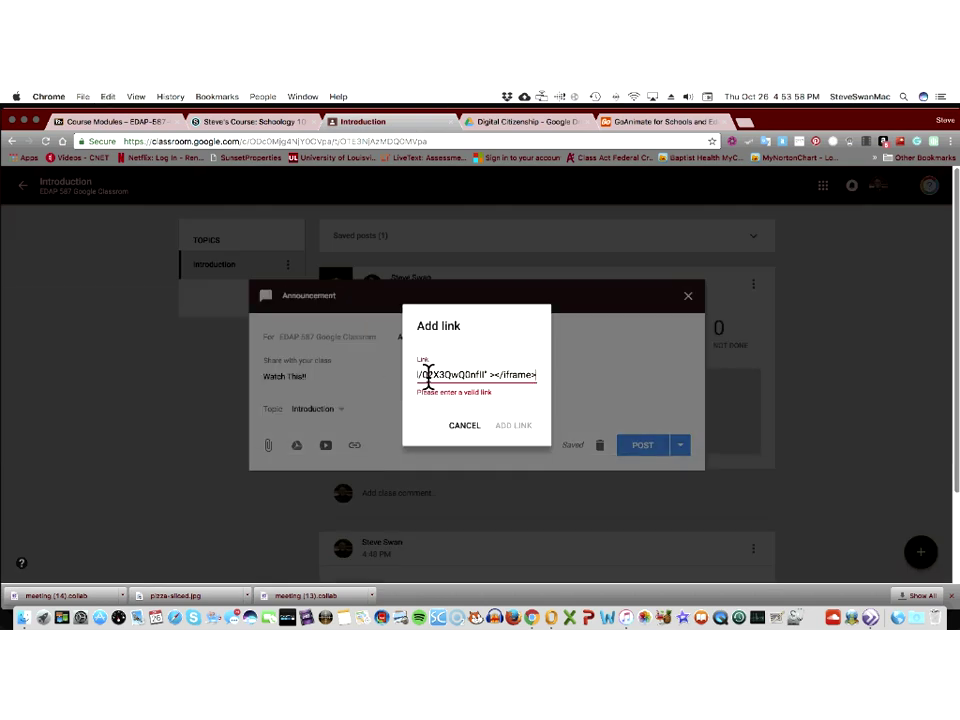
left_click(512, 427)
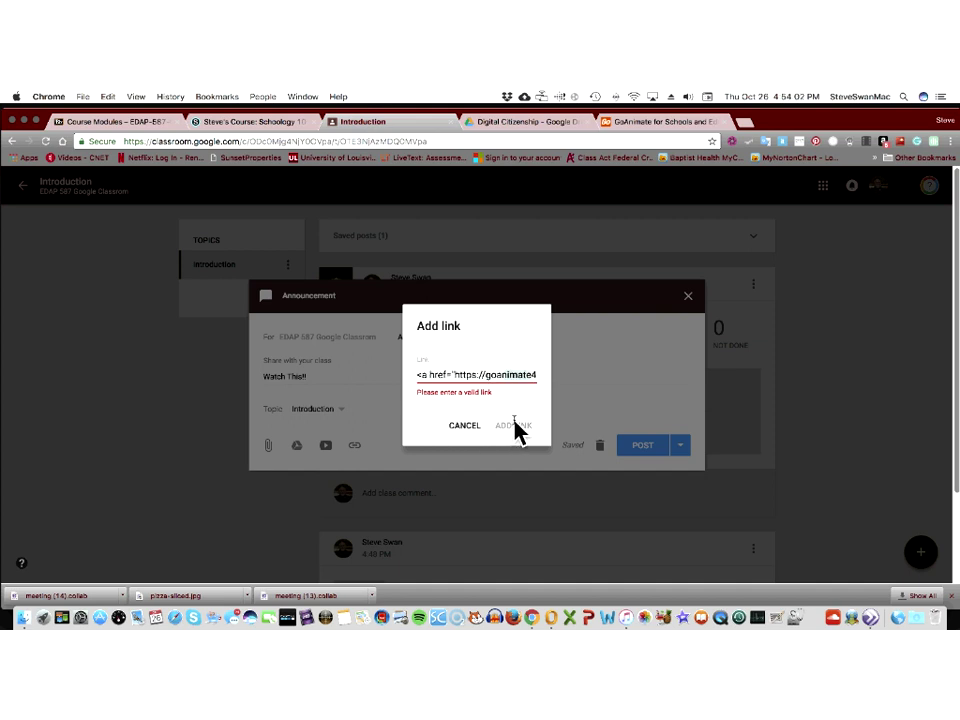
left_click(462, 428)
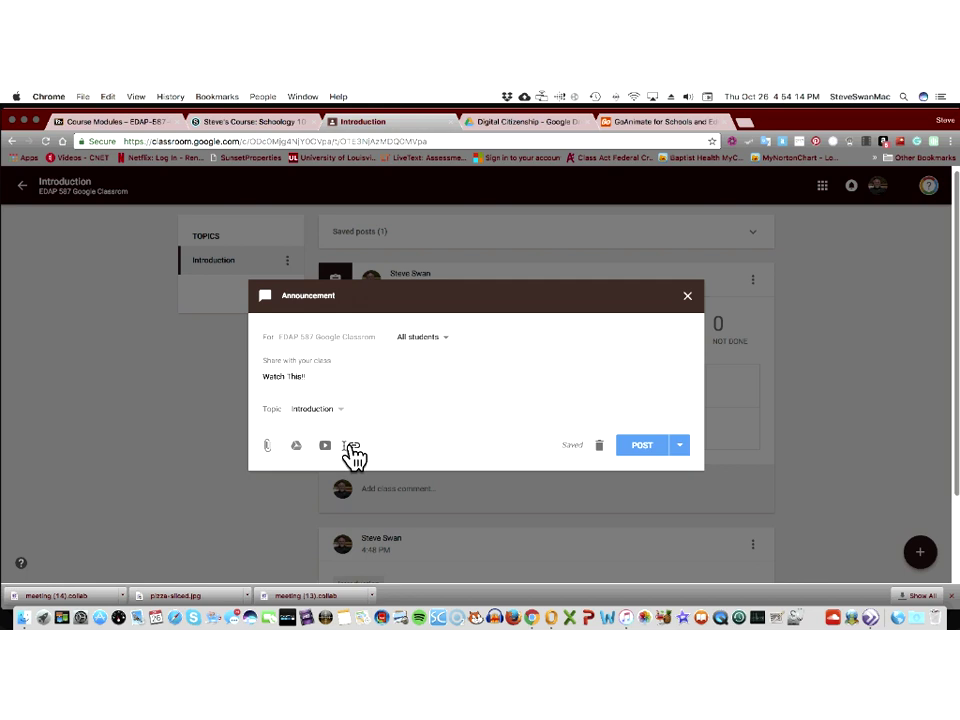
Step: Reopen the announcement's link entry, then check the WeVideo export option for the "Pizzas are Fractions" video in GoAnimate
scroll(380, 446, "down", 1)
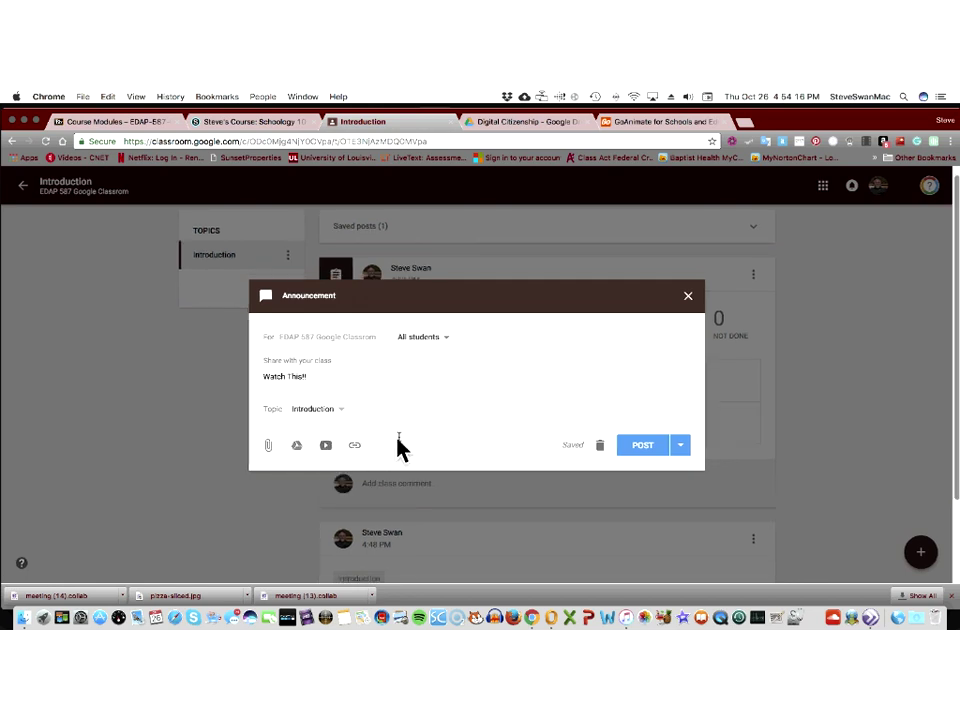
scroll(395, 440, "down", 1)
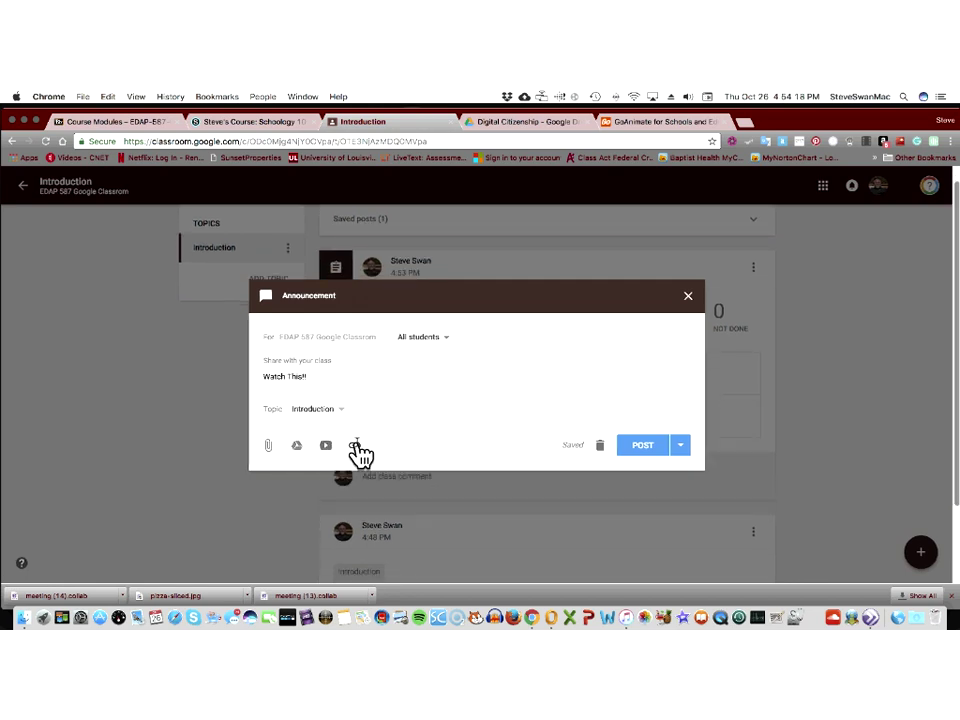
left_click(355, 446)
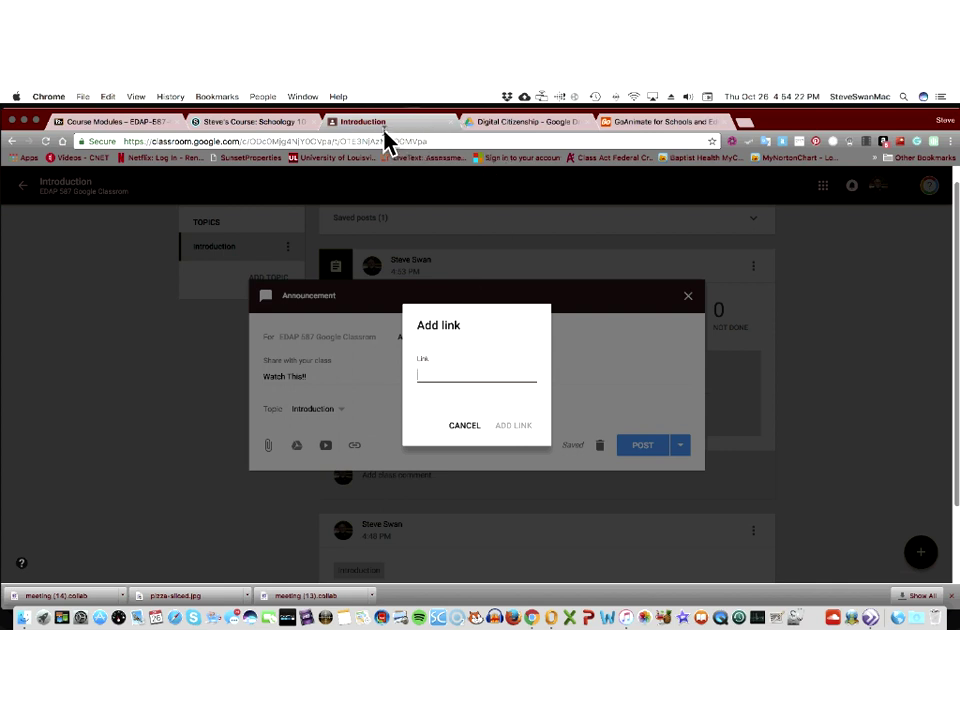
left_click(628, 122)
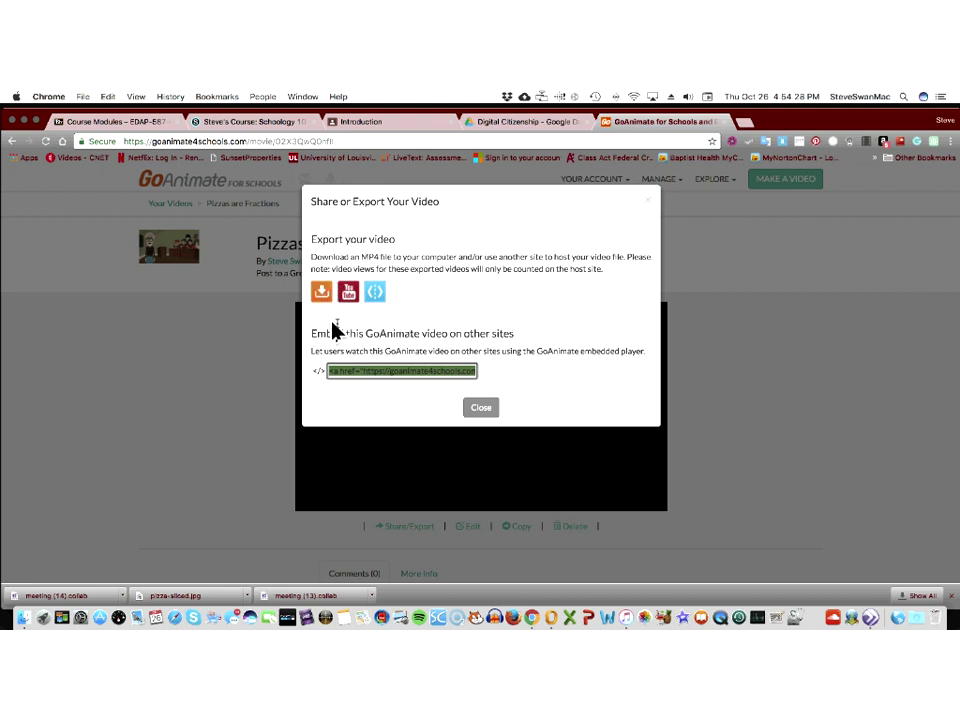
left_click(374, 292)
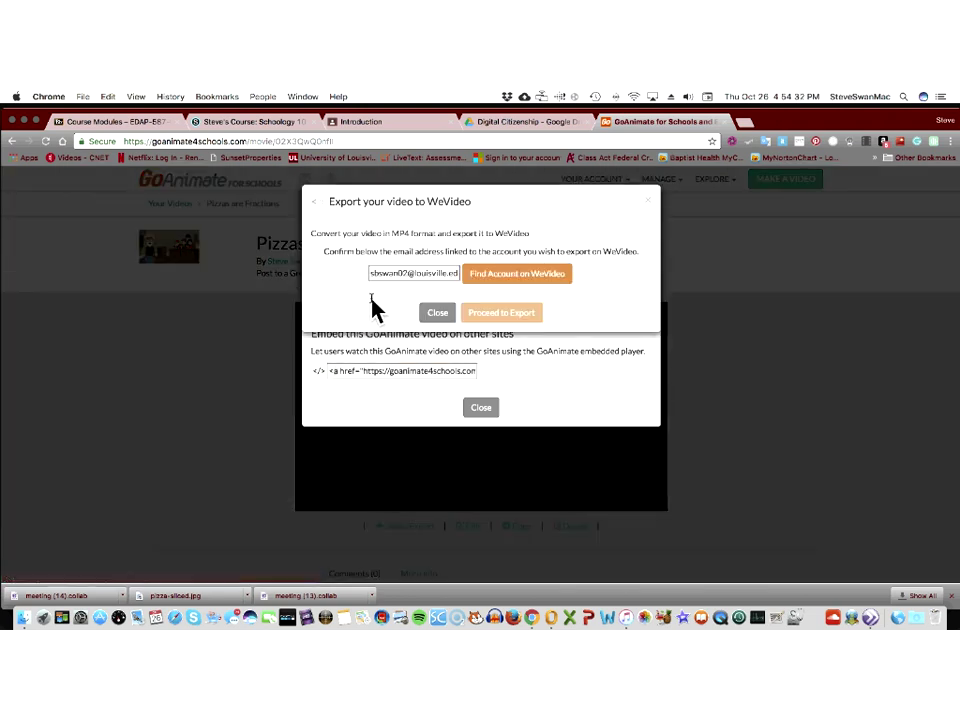
left_click(428, 316)
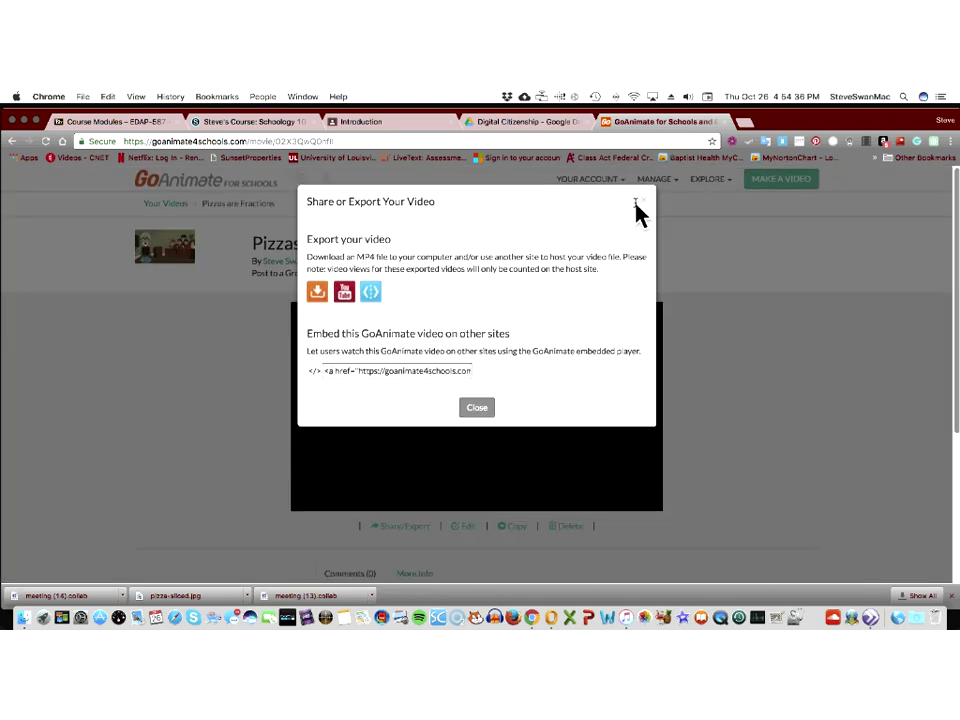
left_click(643, 203)
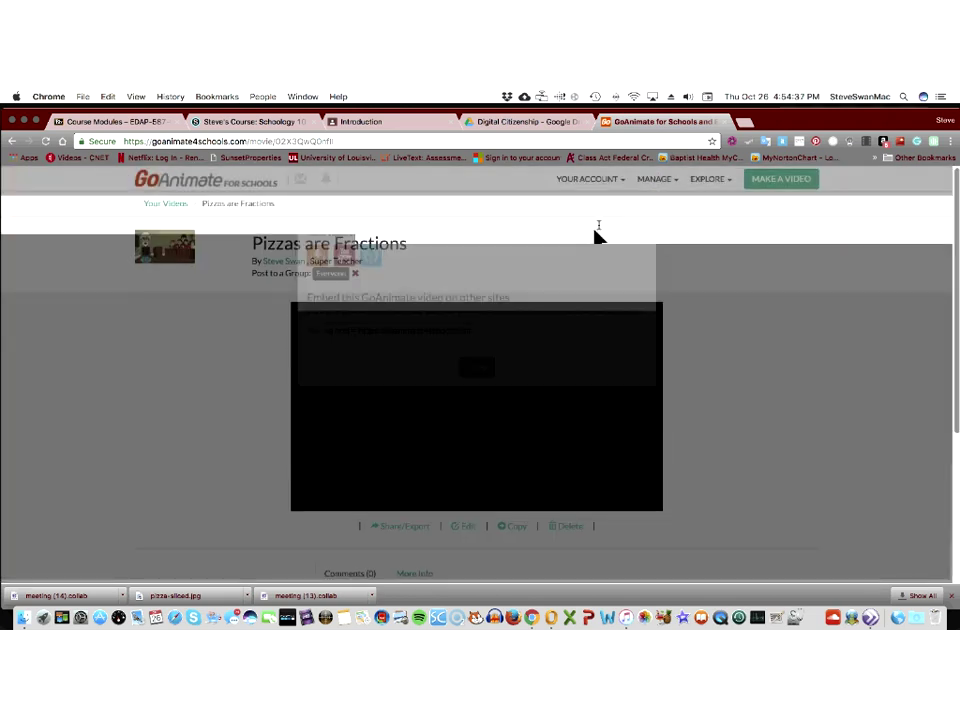
Step: Reopen the video's share and export options and copy the full embed code again
left_click(394, 530)
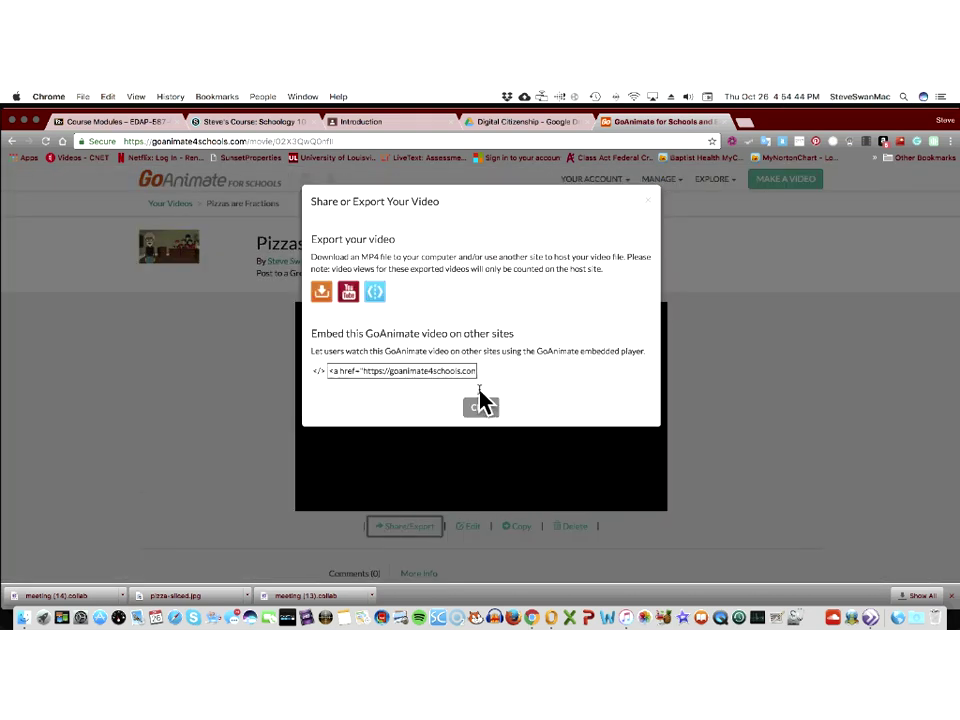
left_click(409, 373)
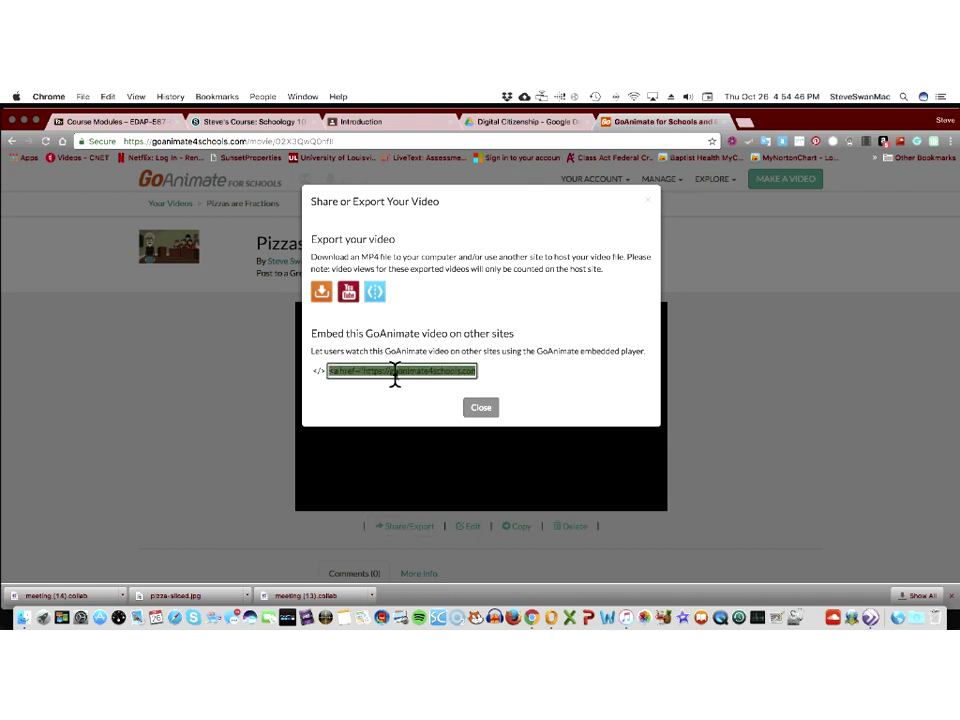
scroll(380, 373, "right", 2)
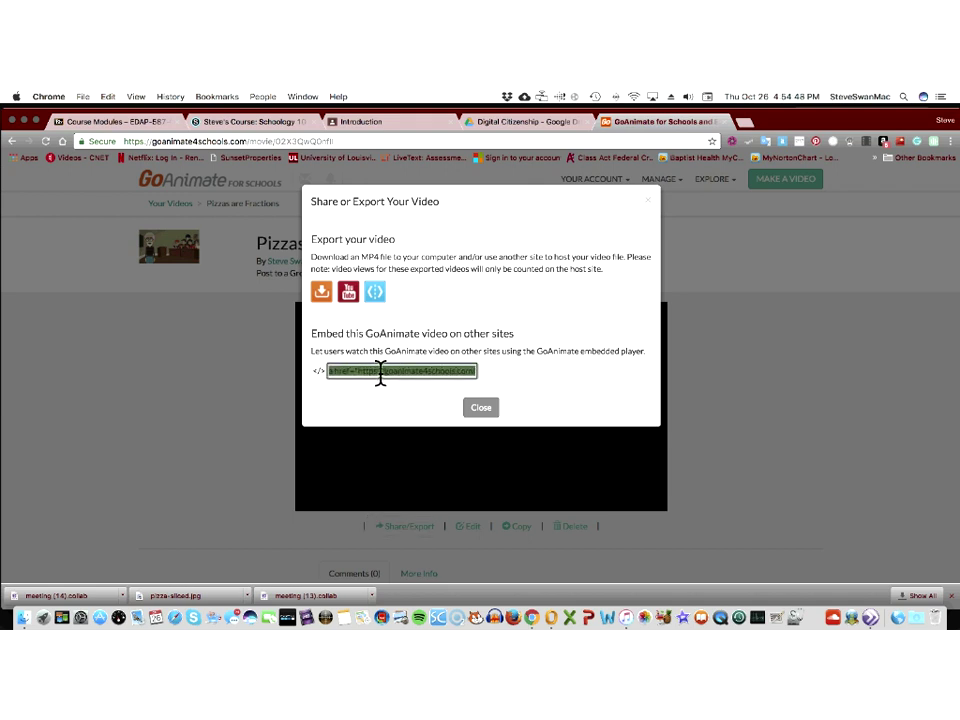
right_click(380, 373)
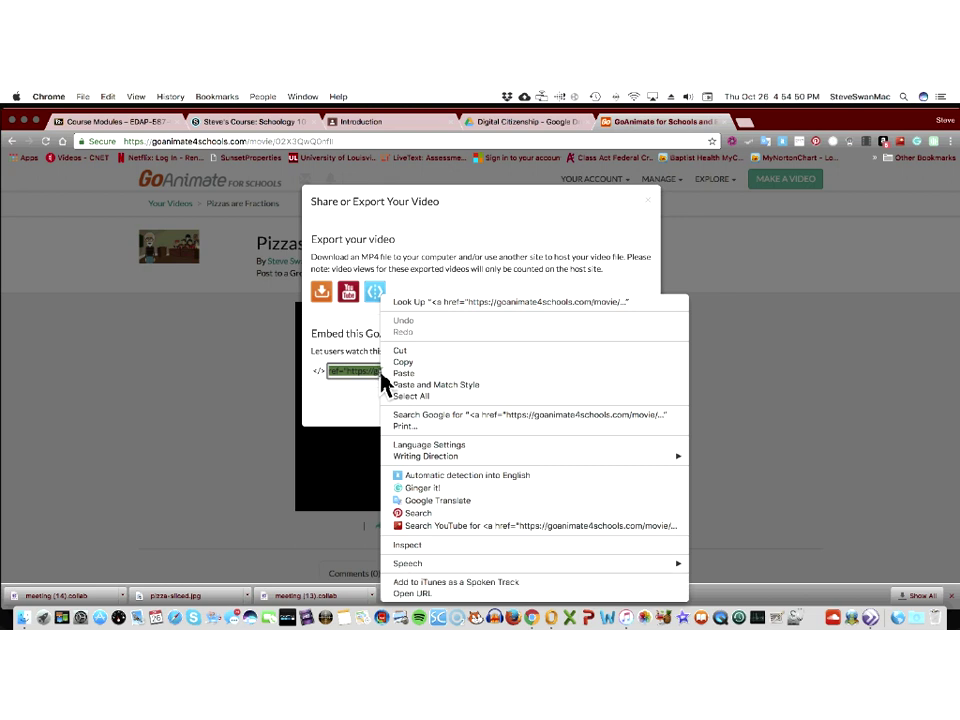
left_click(390, 362)
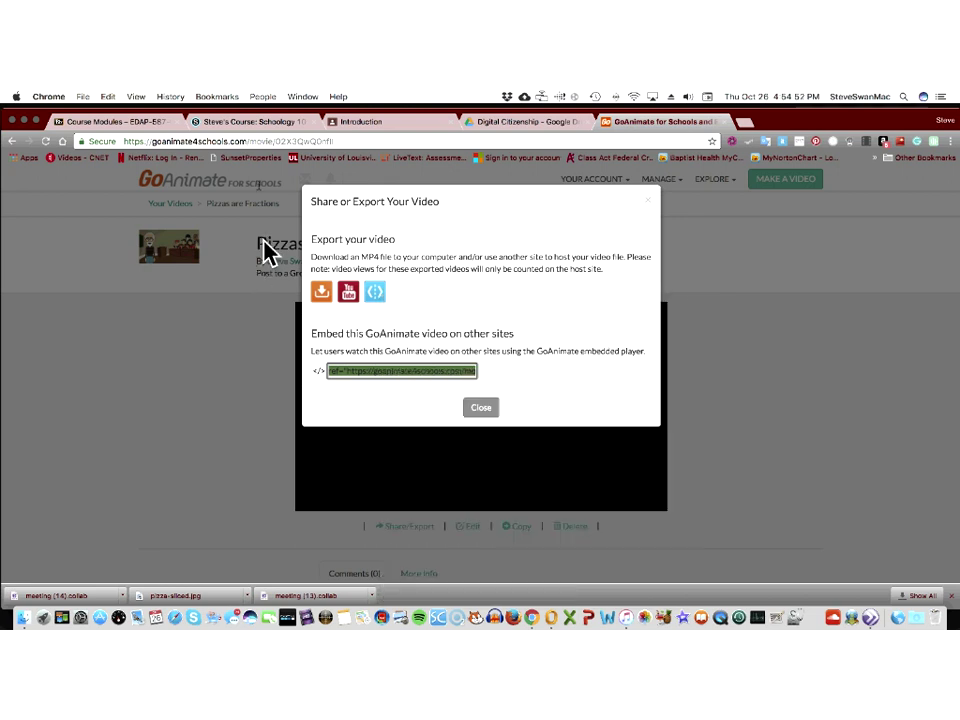
left_click(367, 122)
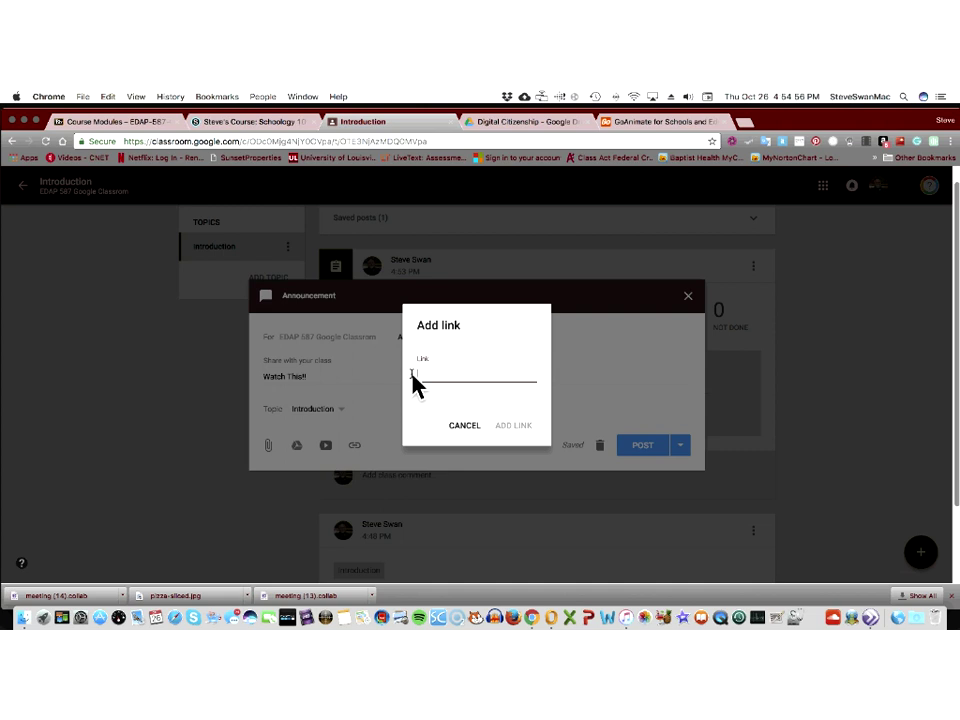
key("super+v")
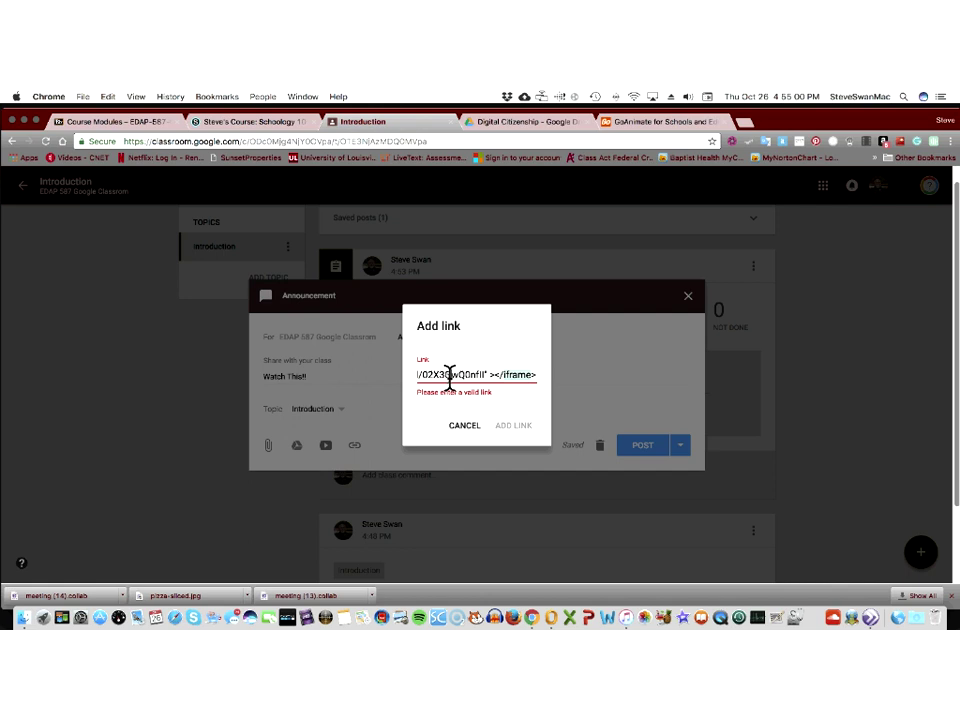
key("Left")
key("Left")
key("Left")
key("Left")
key("Left")
key("Left")
key("Left")
key("Left")
key("Left")
key("Left")
key("Left")
key("Left")
key("Left")
key("Left")
key("Left")
key("Left")
key("Left")
key("Left")
key("Left")
key("Left")
key("Left")
key("Left")
key("Left")
key("Left")
key("Left")
key("Left")
key("Left")
key("Left")
key("Left")
key("Left")
key("Left")
key("Left")
key("Left")
key("Left")
key("Left")
key("Left")
key("Left")
key("Left")
key("Left")
key("Left")
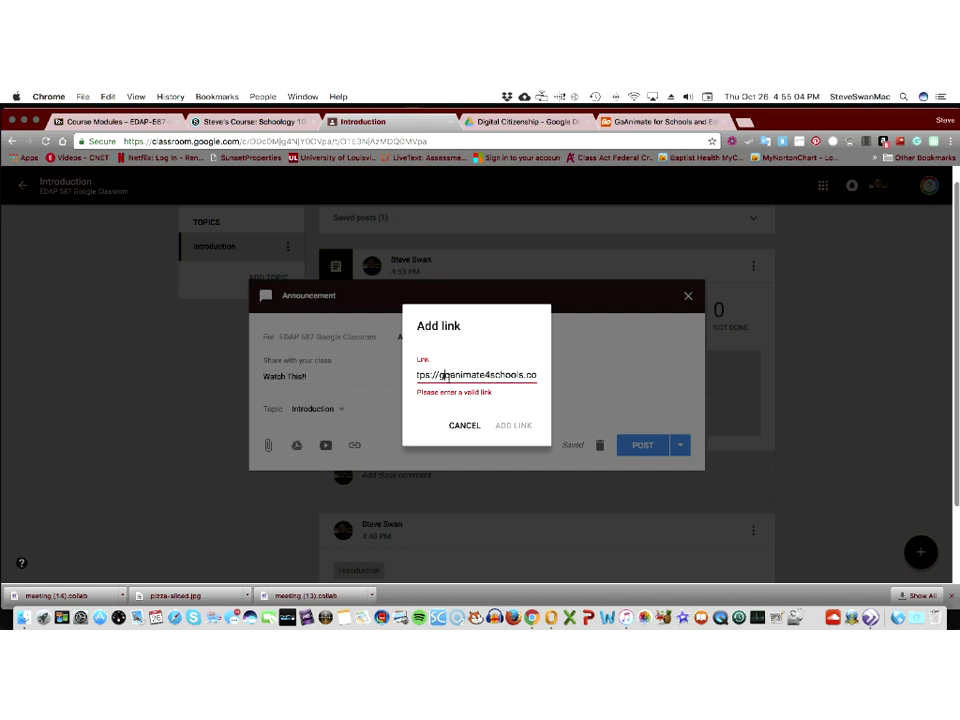
key("Left")
key("Left")
key("Left")
key("Left")
key("Left")
key("Left")
key("Left")
key("Left")
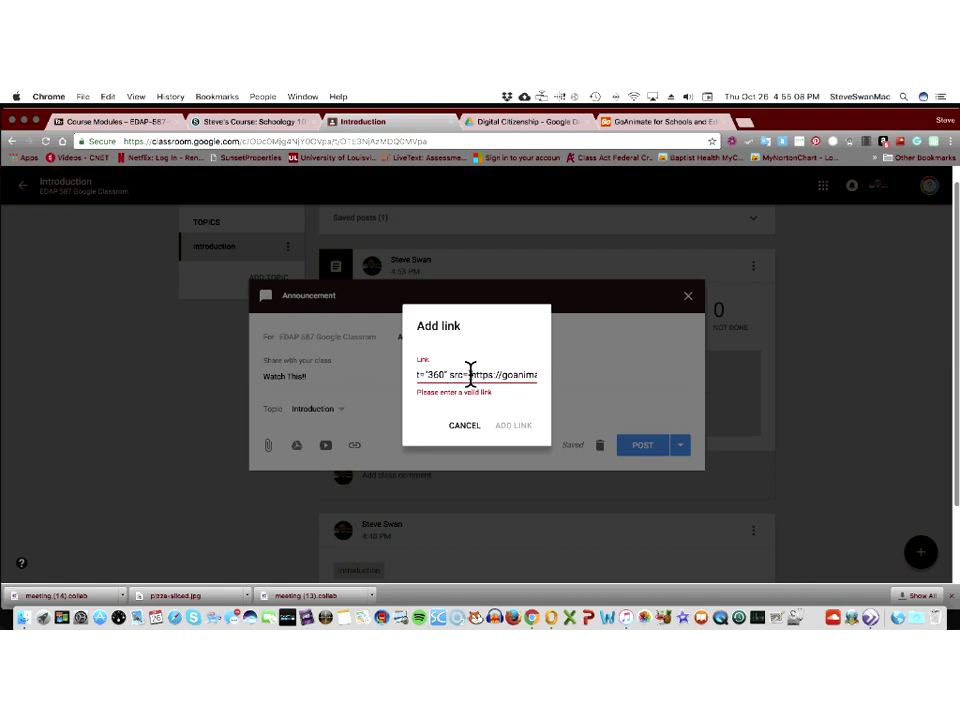
left_click_drag(471, 373, 398, 395)
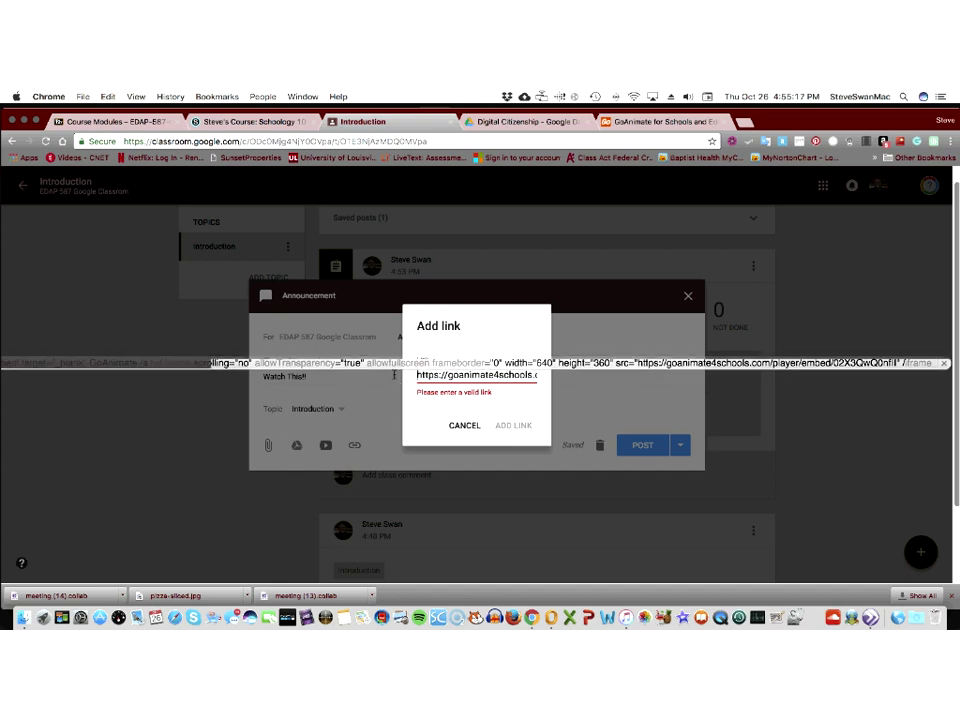
left_click(501, 421)
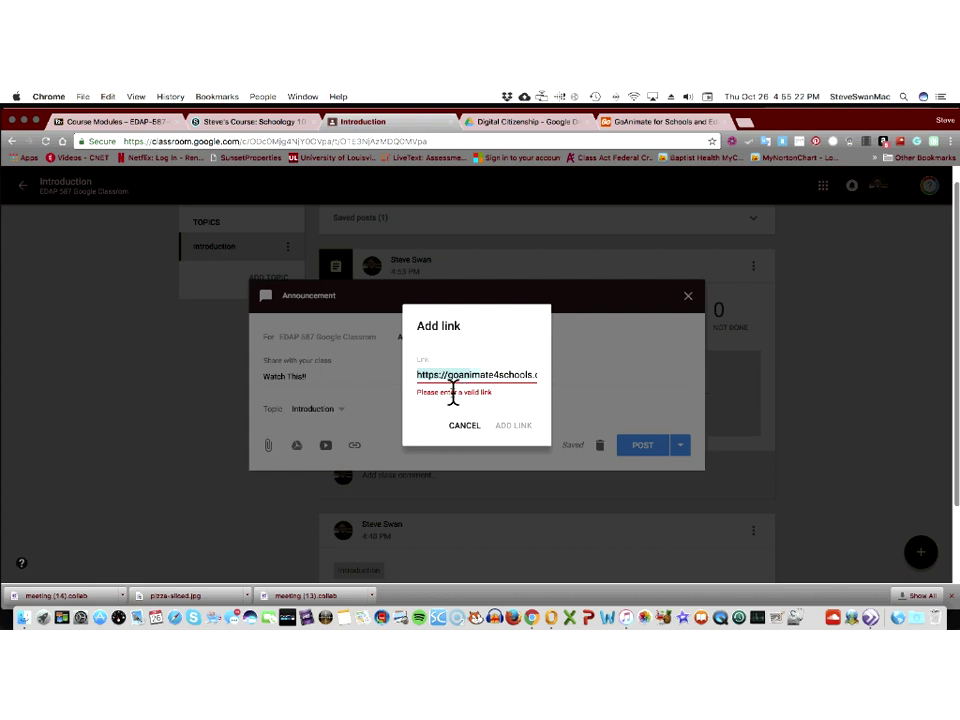
left_click(465, 426)
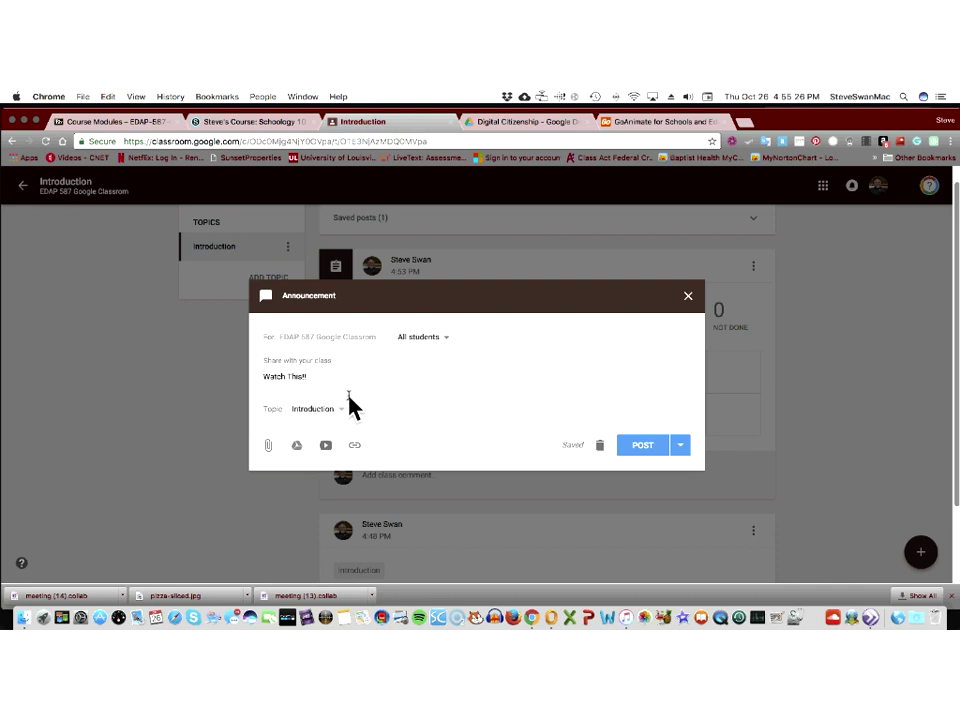
Step: Review the announcement's file upload, YouTube, Google Drive and link attachment options without adding anything, and close the announcement
left_click(270, 445)
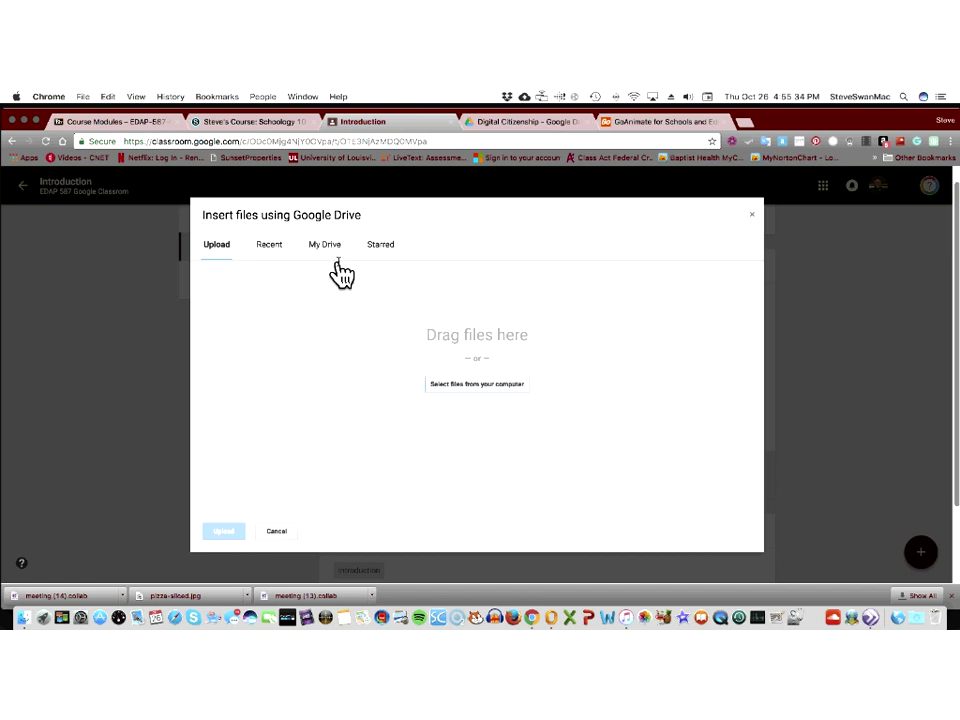
left_click(277, 533)
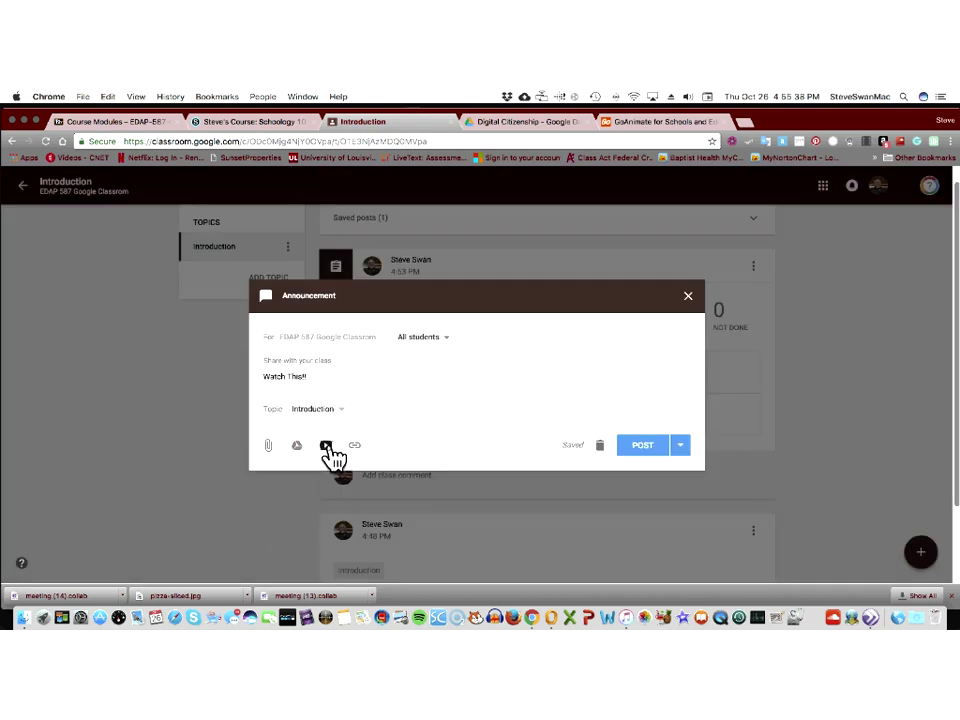
left_click(326, 446)
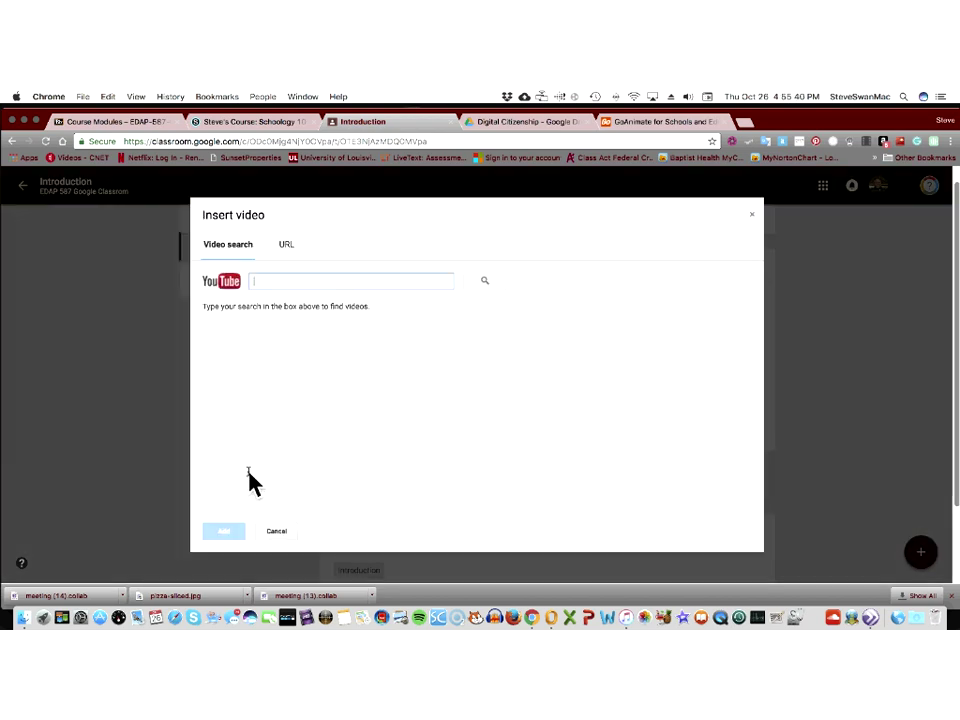
left_click(277, 533)
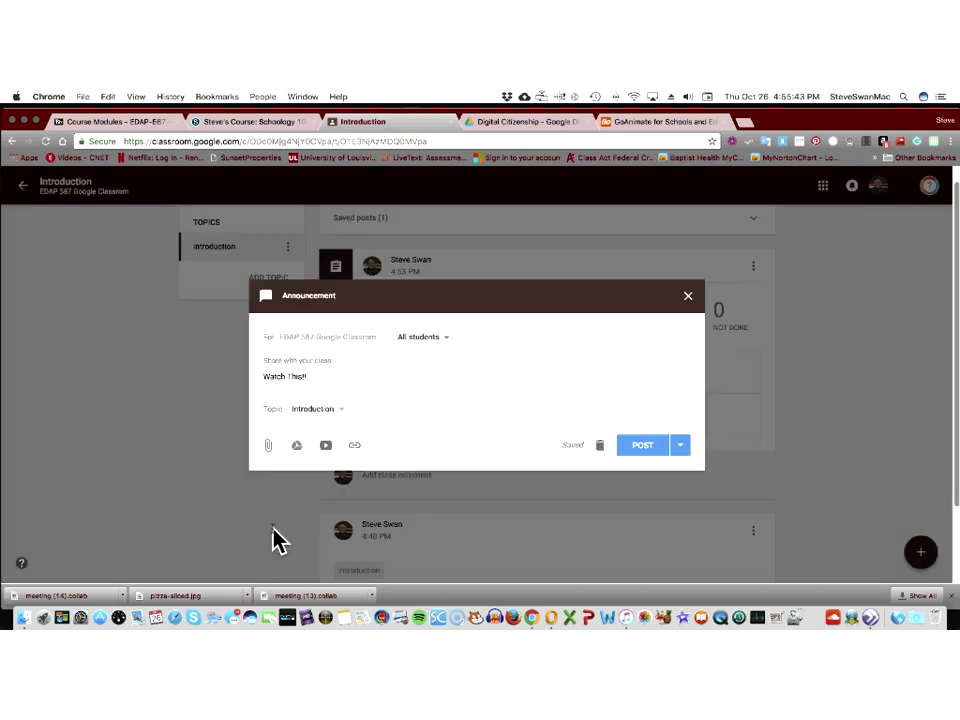
left_click(297, 447)
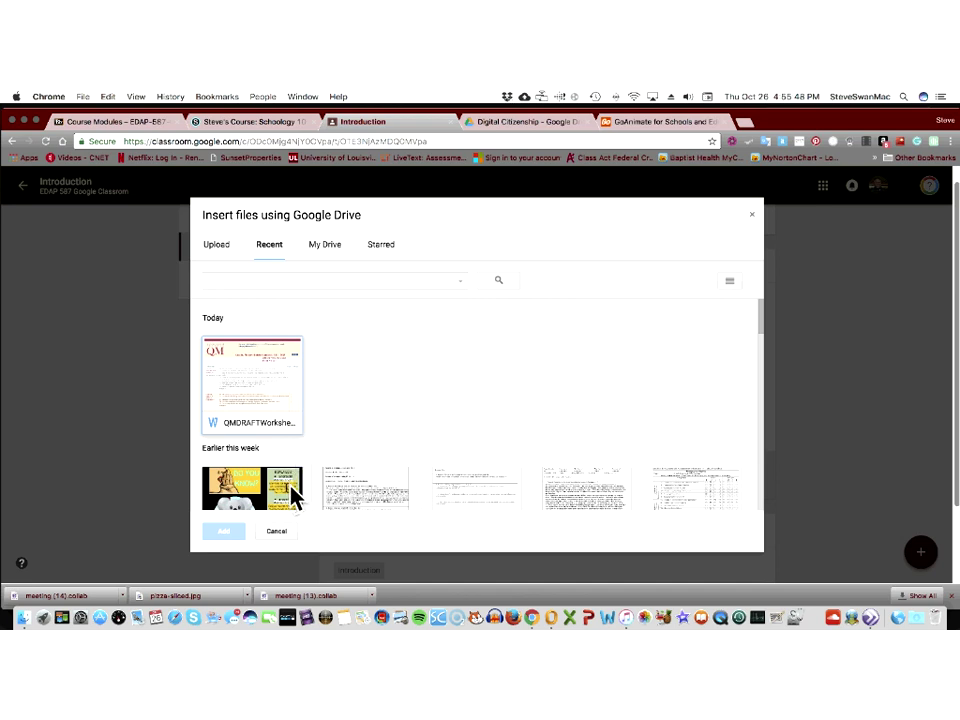
left_click(273, 534)
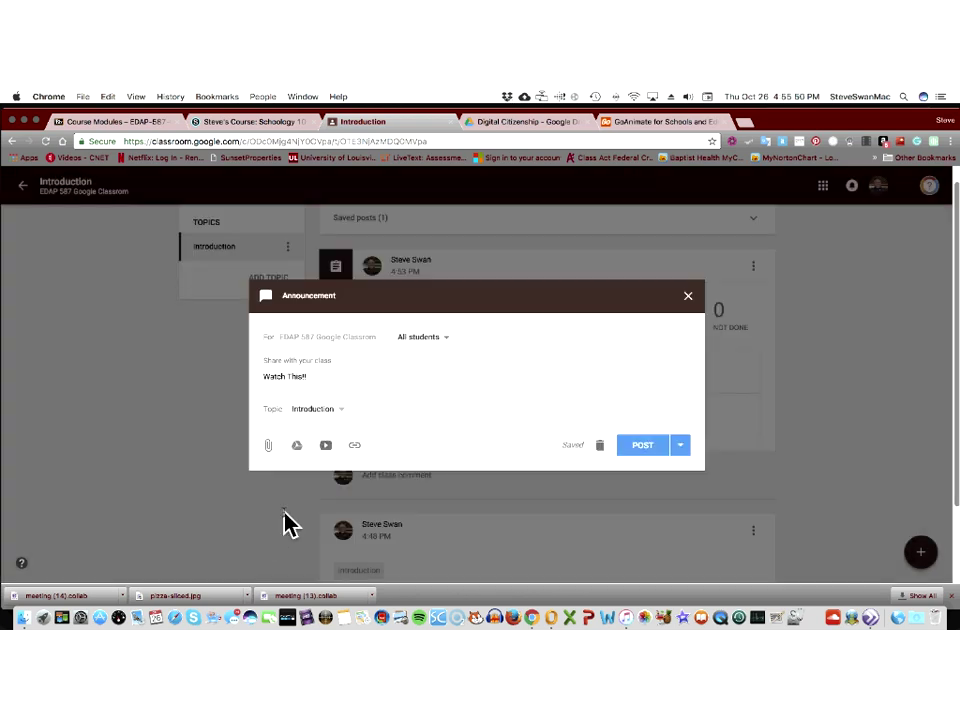
left_click(355, 446)
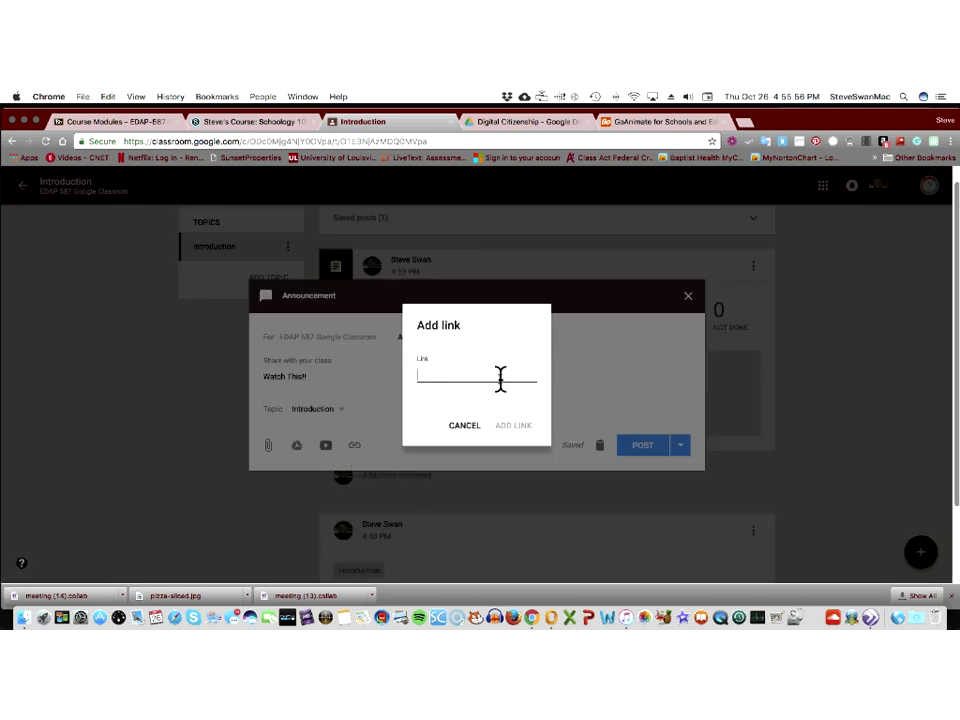
left_click(461, 438)
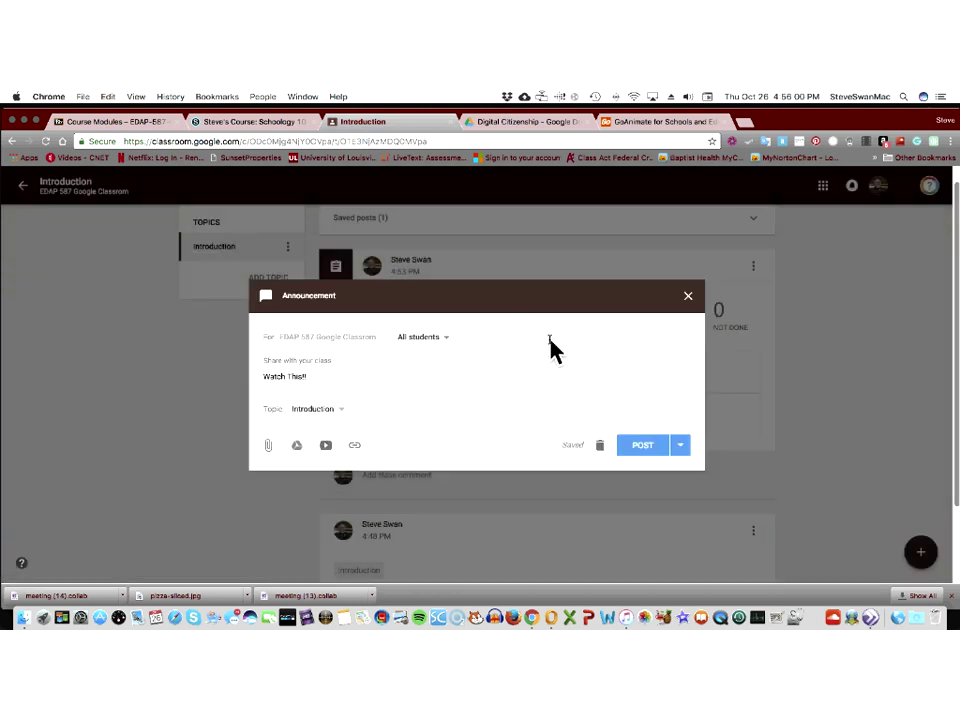
left_click(688, 297)
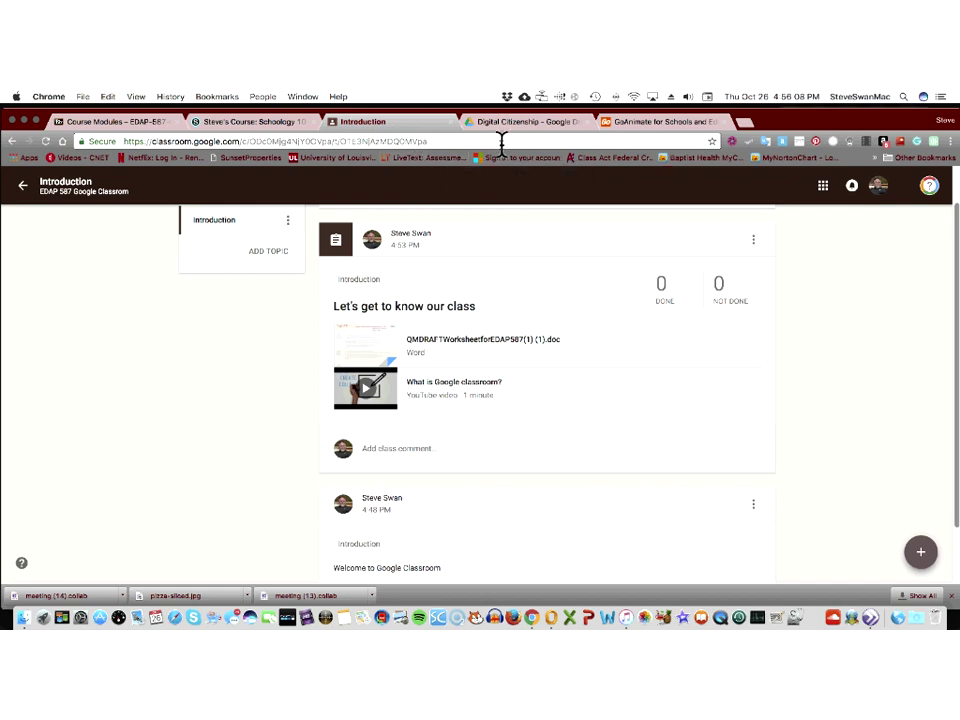
Step: Search the web for "answer garden" in place of the Digital Citizenship Drive folder, and open the AnswerGarden site
left_click(645, 122)
left_click(493, 125)
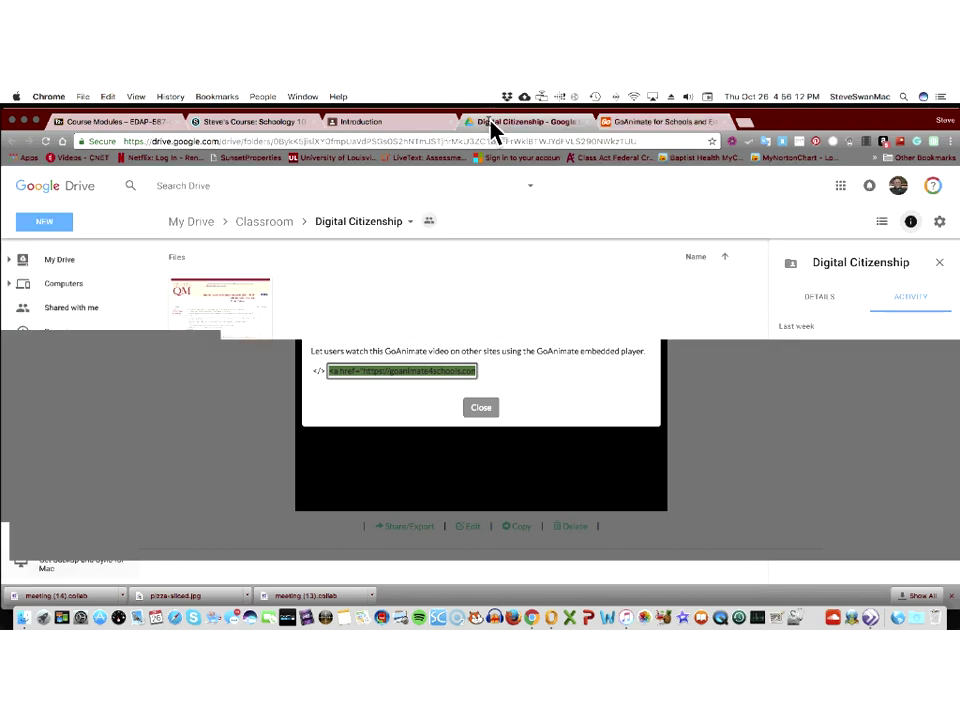
left_click(372, 140)
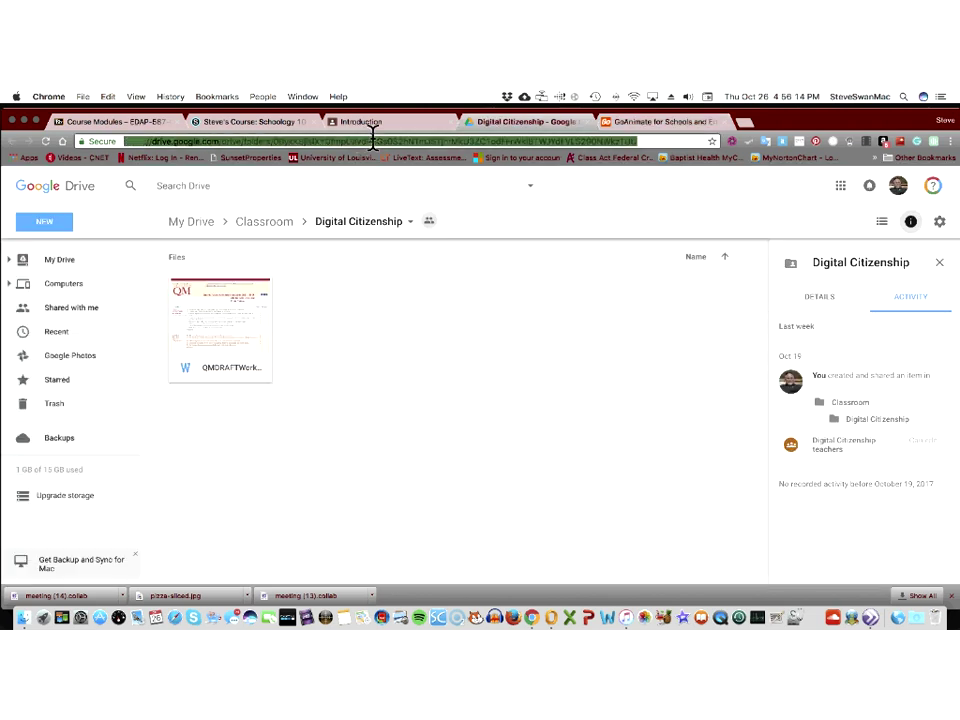
type("answewr ga")
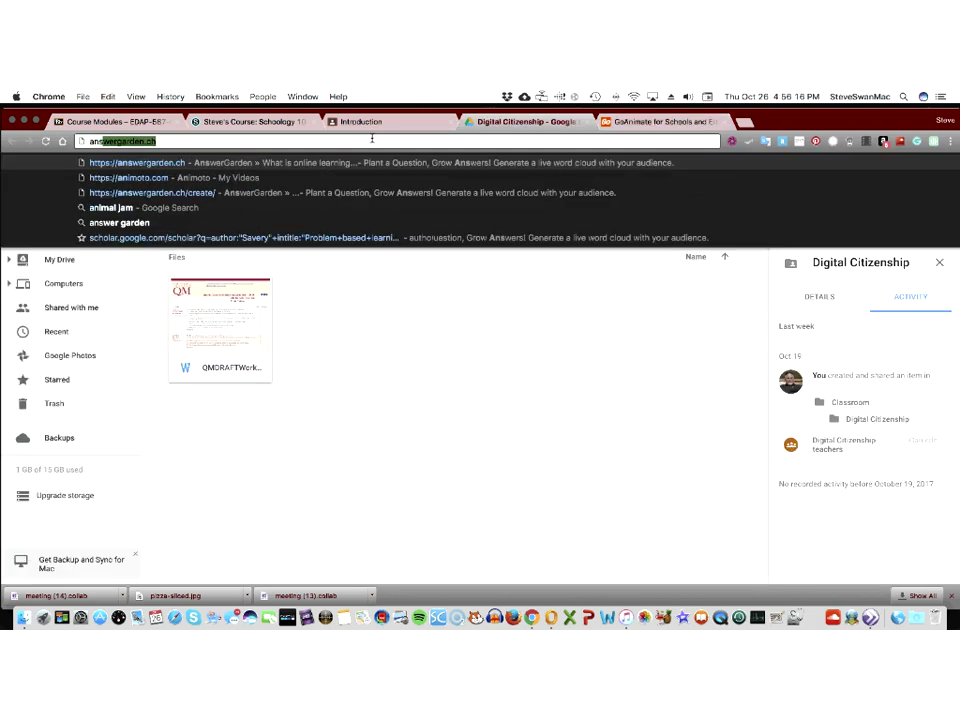
type("rden")
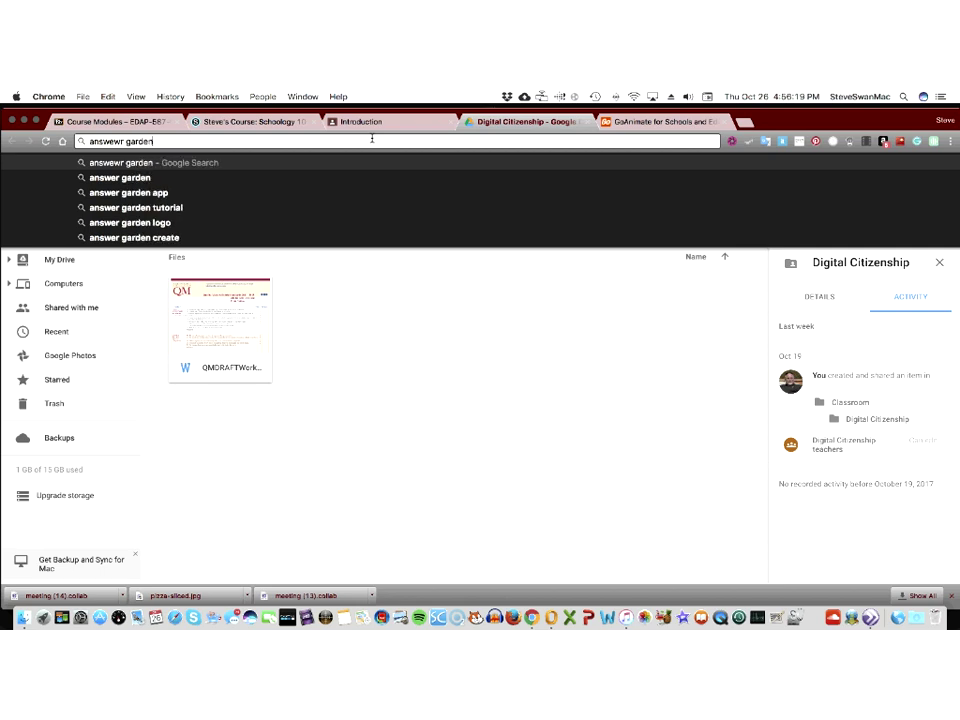
key("Return")
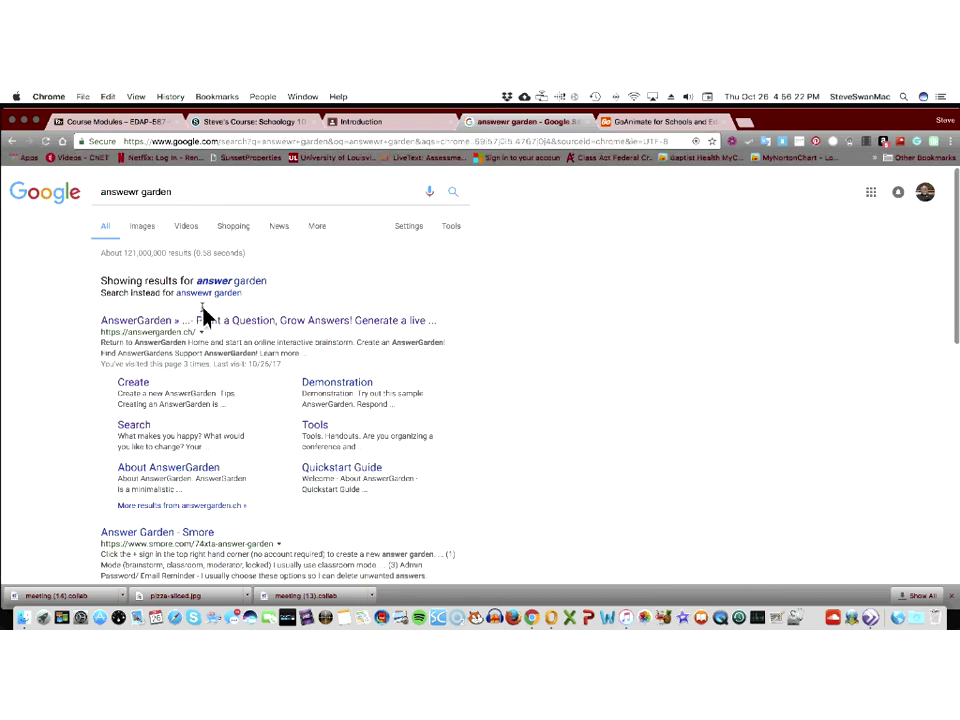
left_click(270, 321)
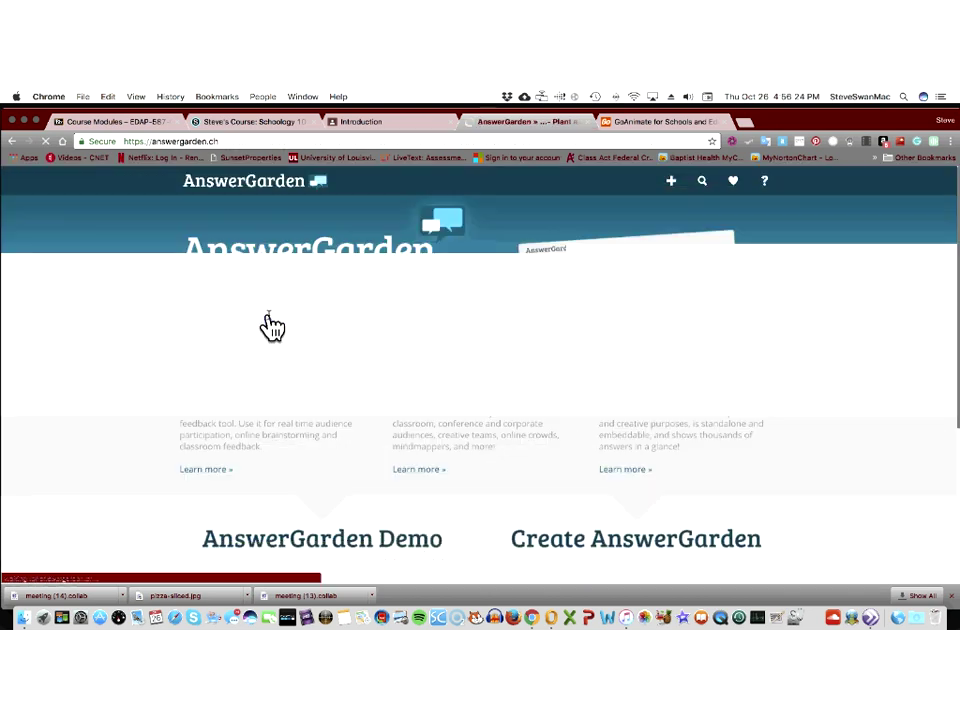
Step: Start a new AnswerGarden with the topic "What is Google Classroom"
scroll(268, 356, "down", 3)
scroll(268, 360, "down", 2)
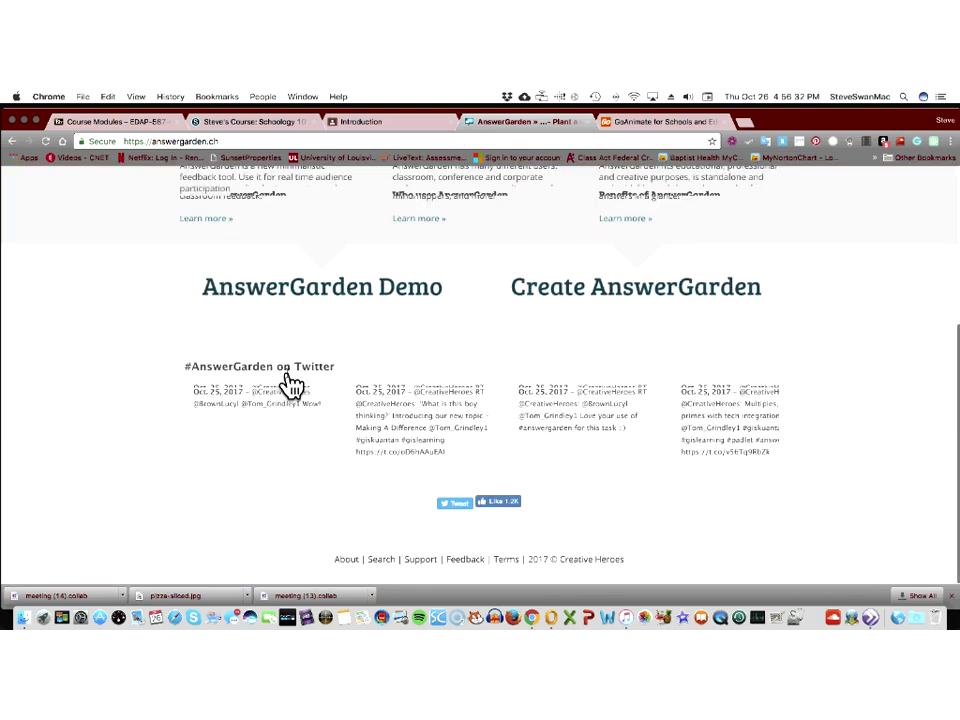
left_click(551, 305)
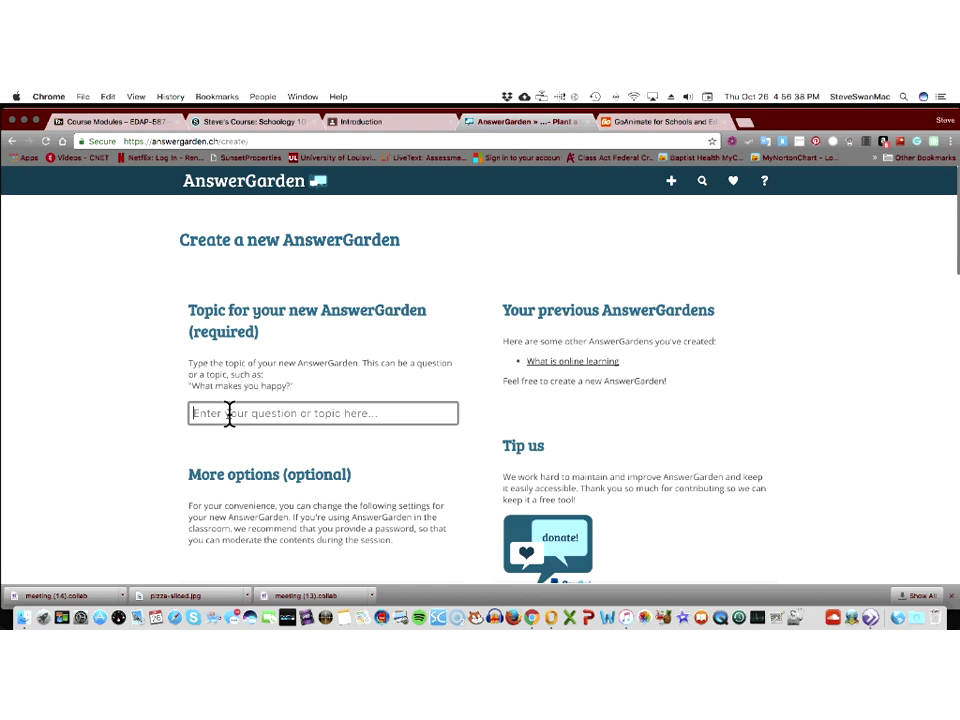
type("What ")
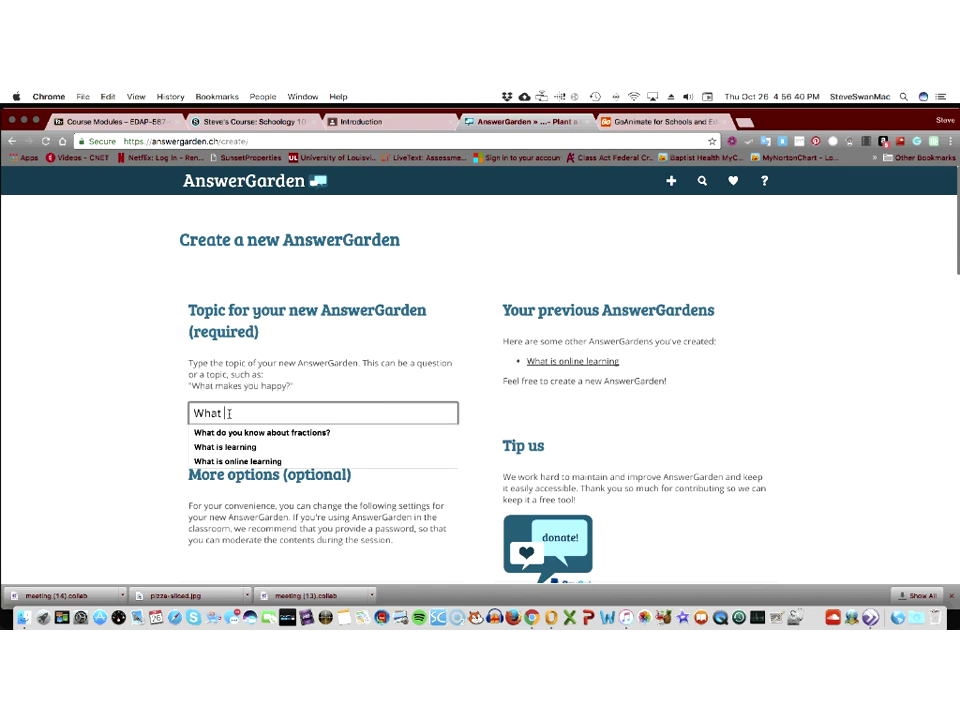
type("is Google Cl")
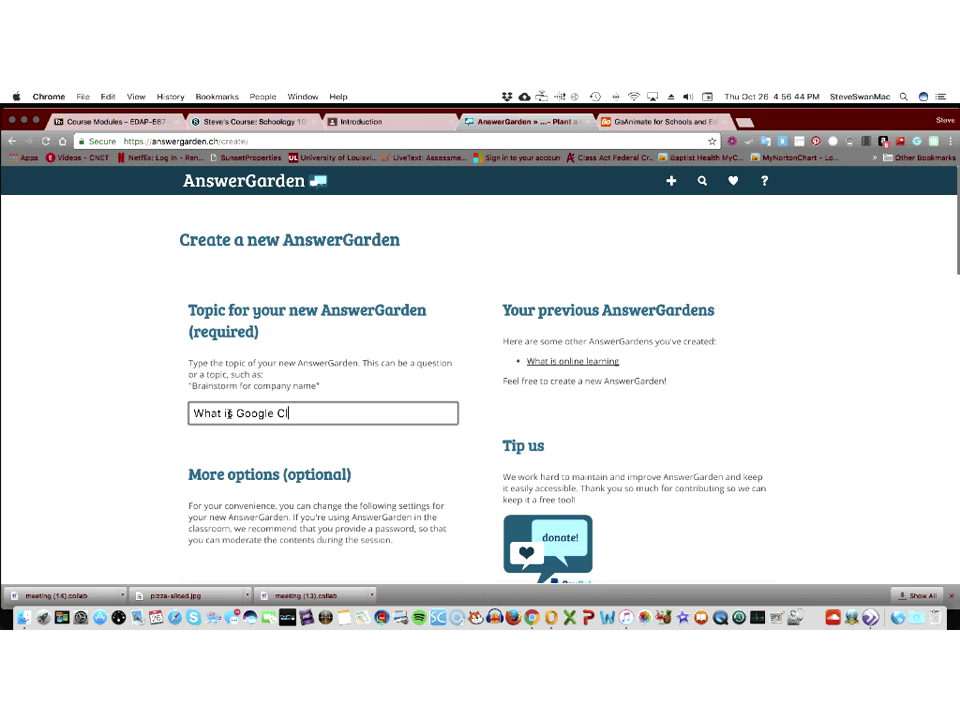
type("assroo")
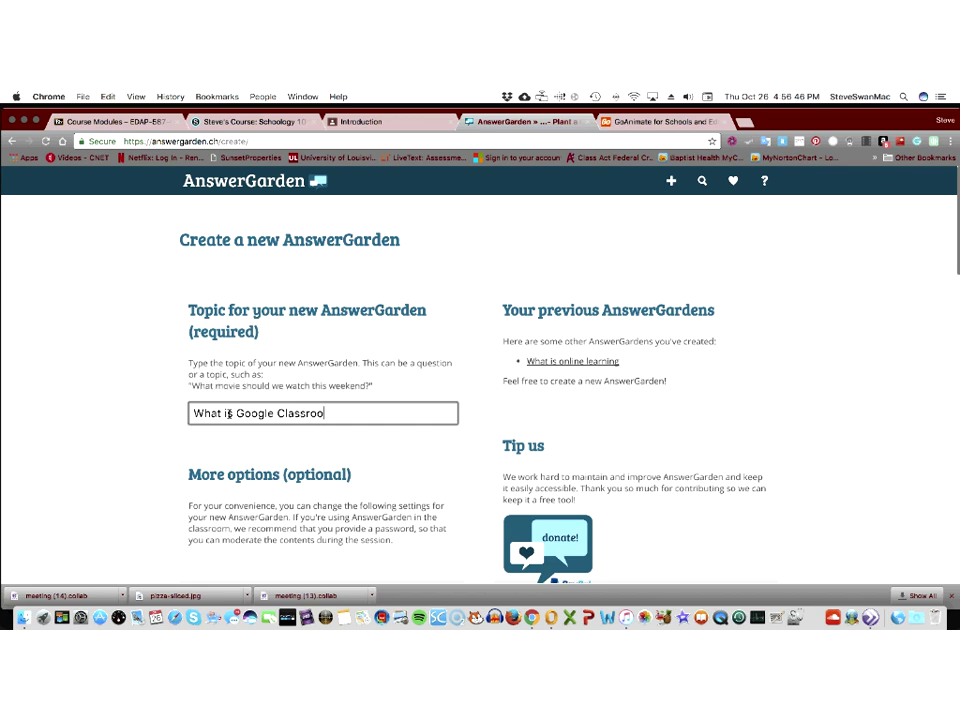
type("m")
Step: Set the answer length to 40 characters and local discoverability to 1 week, and create the AnswerGarden
scroll(228, 415, "down", 4)
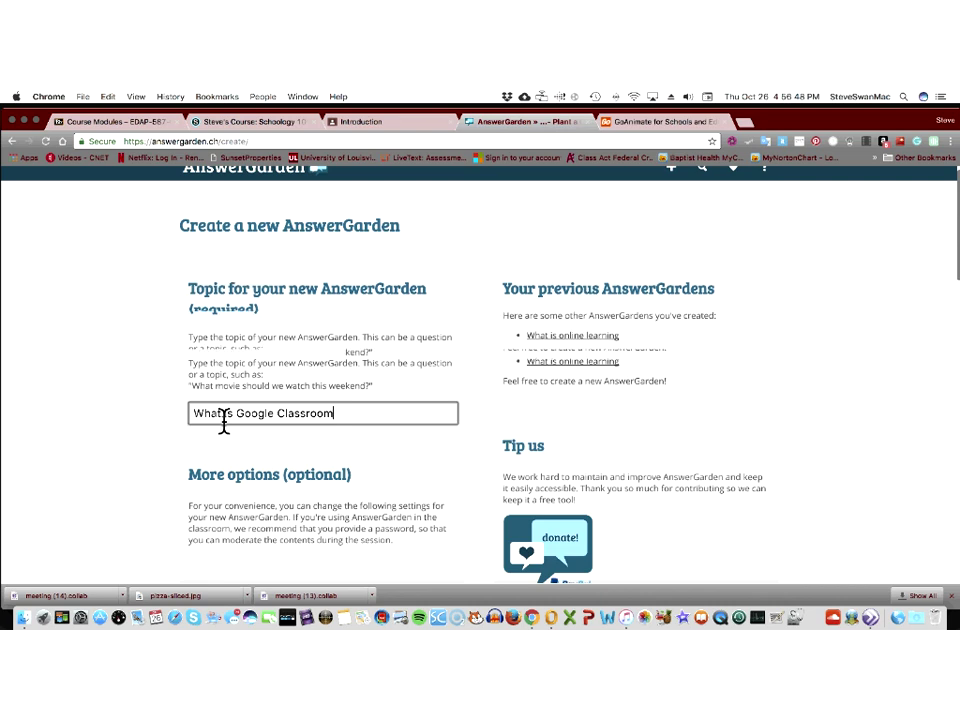
scroll(230, 430, "down", 5)
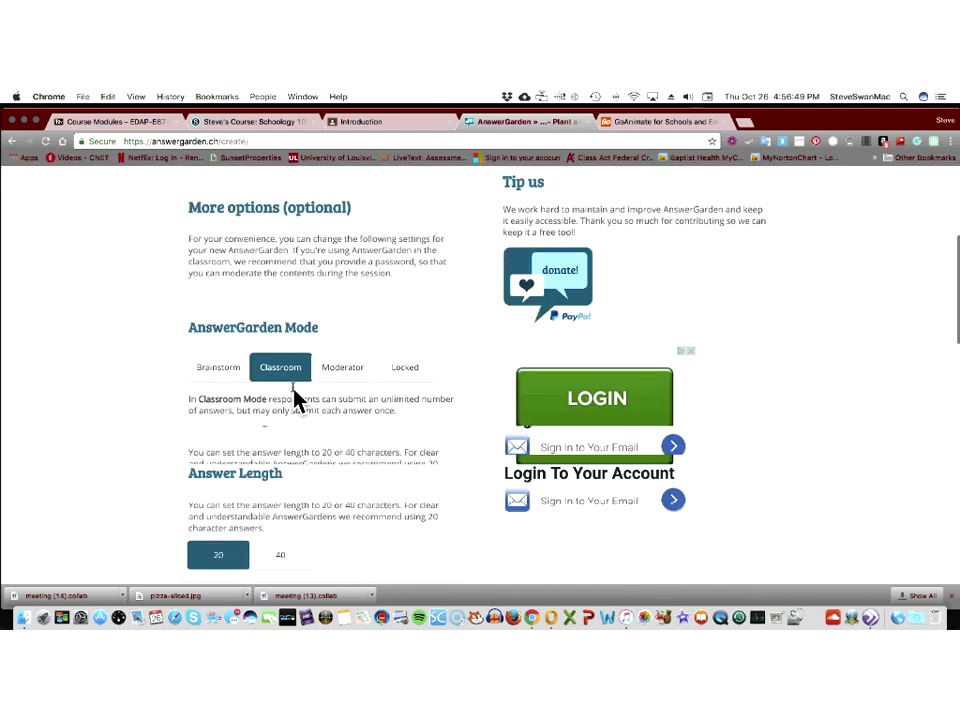
scroll(289, 425, "down", 3)
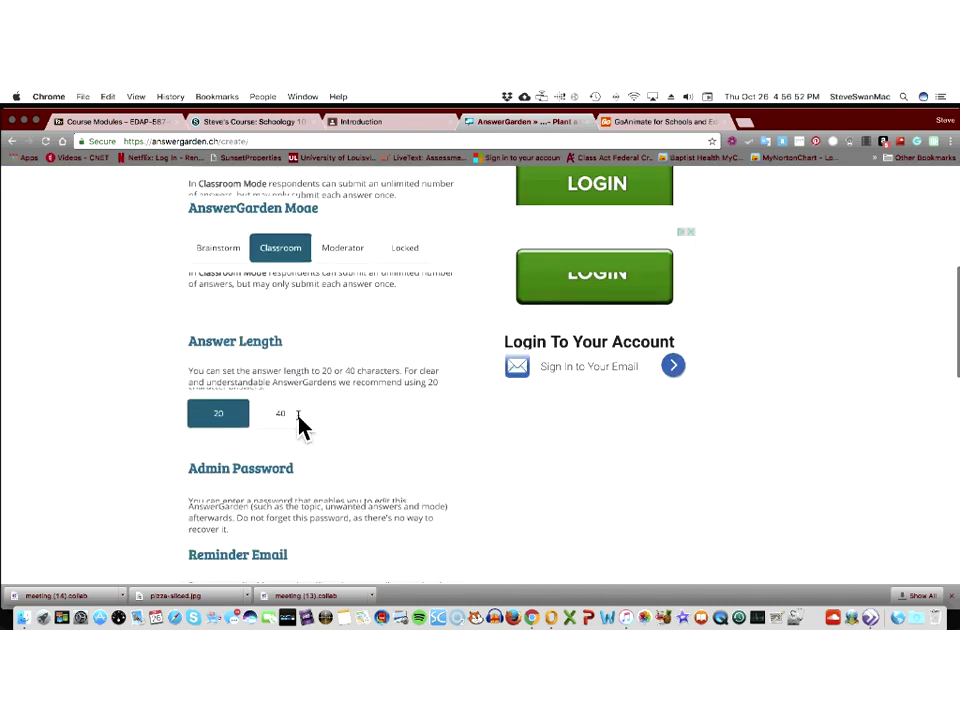
left_click(280, 320)
scroll(263, 399, "down", 5)
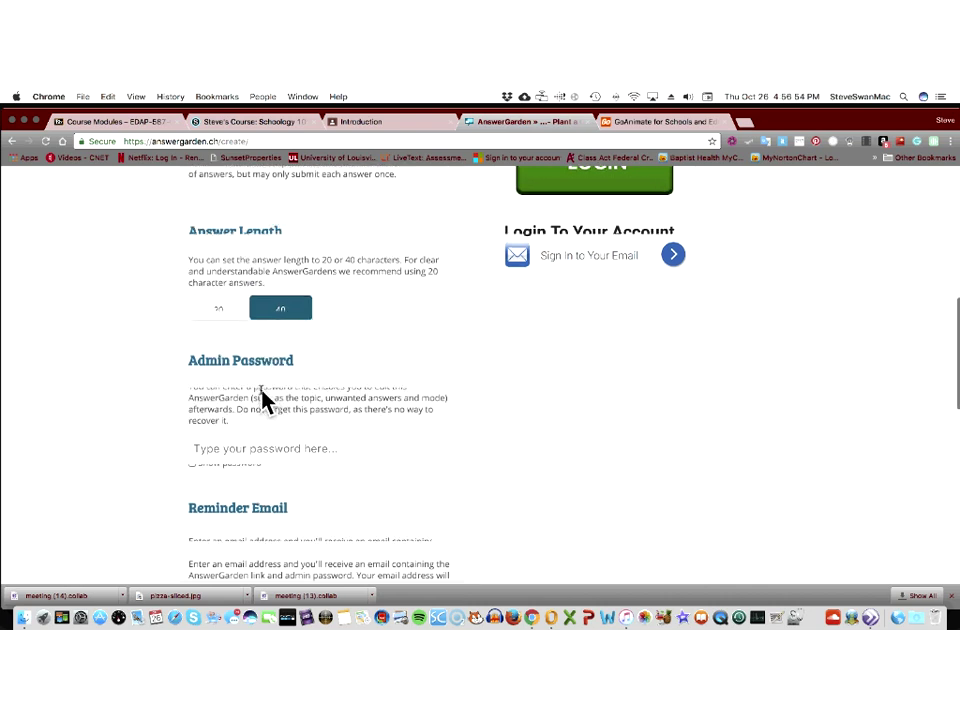
scroll(262, 400, "down", 4)
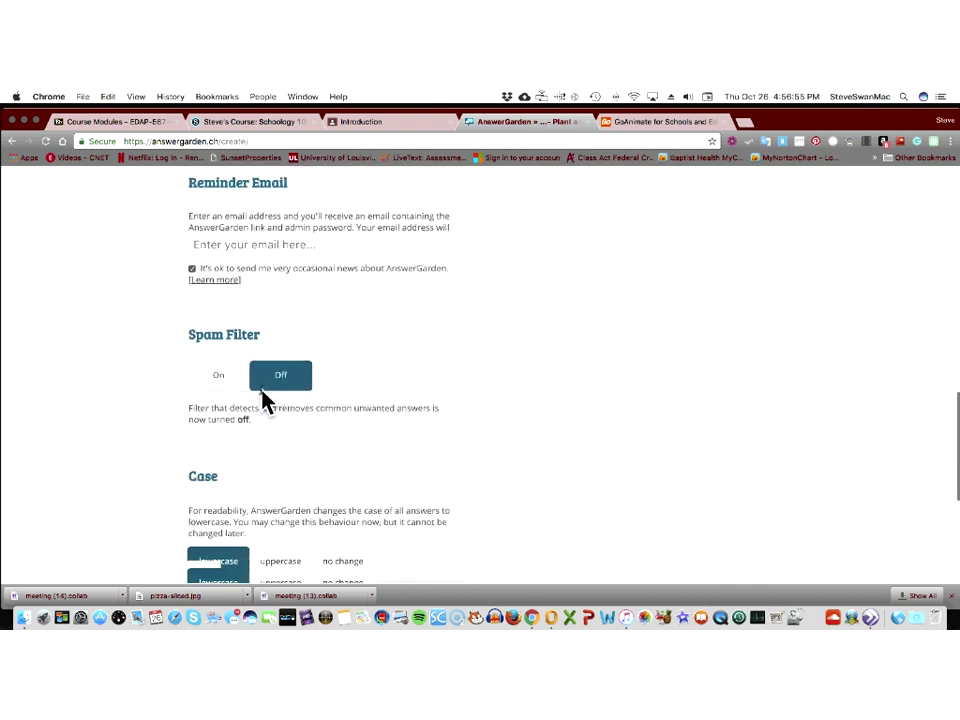
scroll(262, 400, "down", 5)
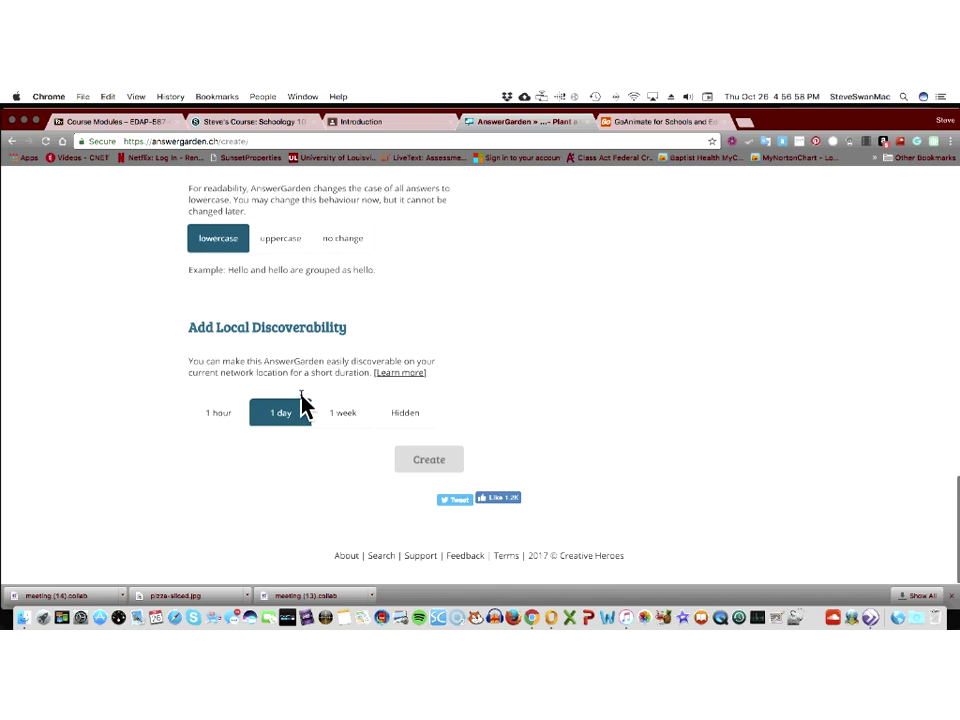
left_click(358, 418)
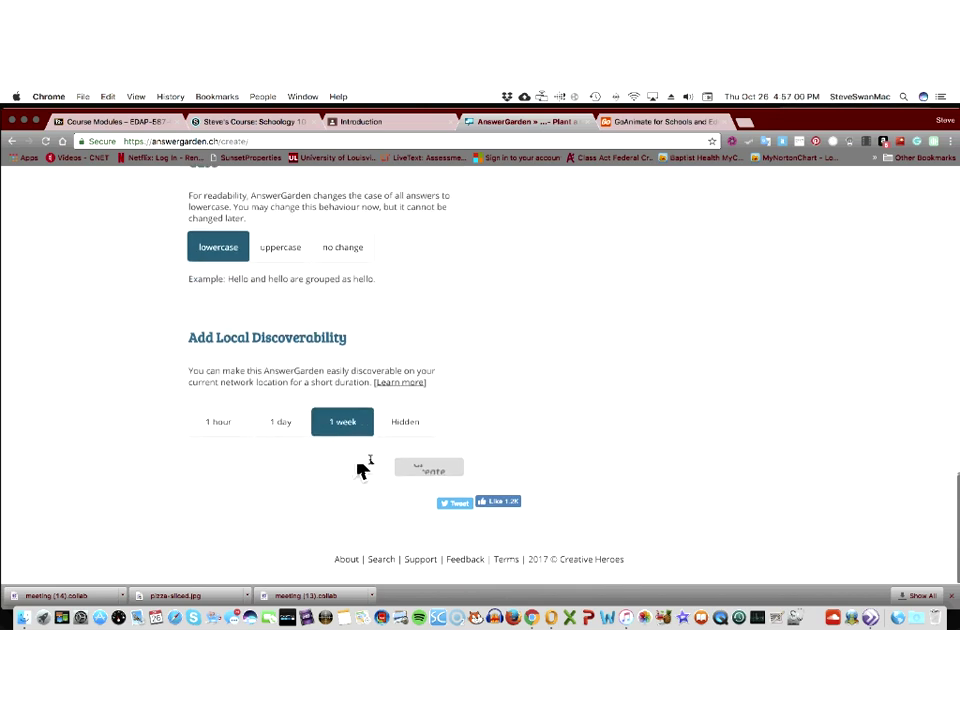
left_click(420, 470)
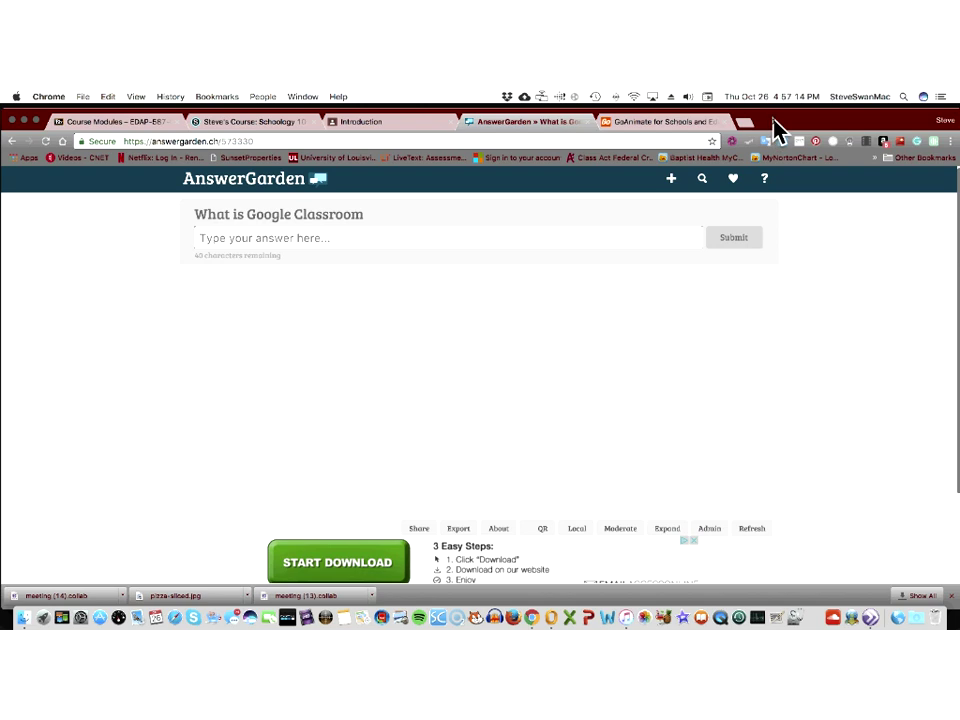
Step: Look over the new "What is Google Classroom" AnswerGarden page and try to submit it with the answer left blank
left_click_drag(777, 128, 713, 124)
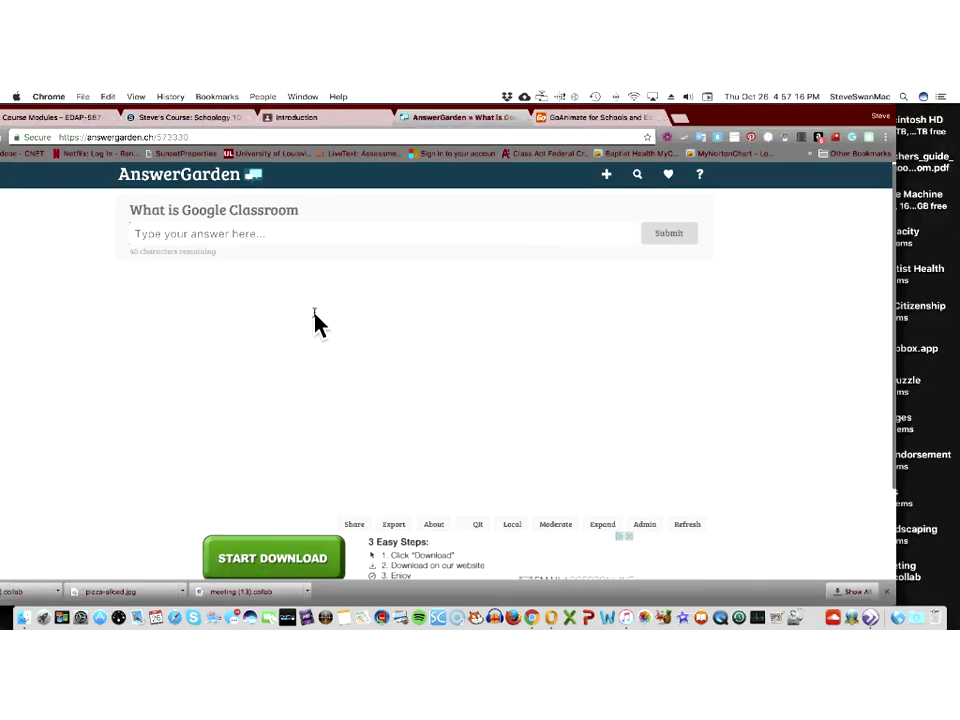
scroll(315, 322, "down", 3)
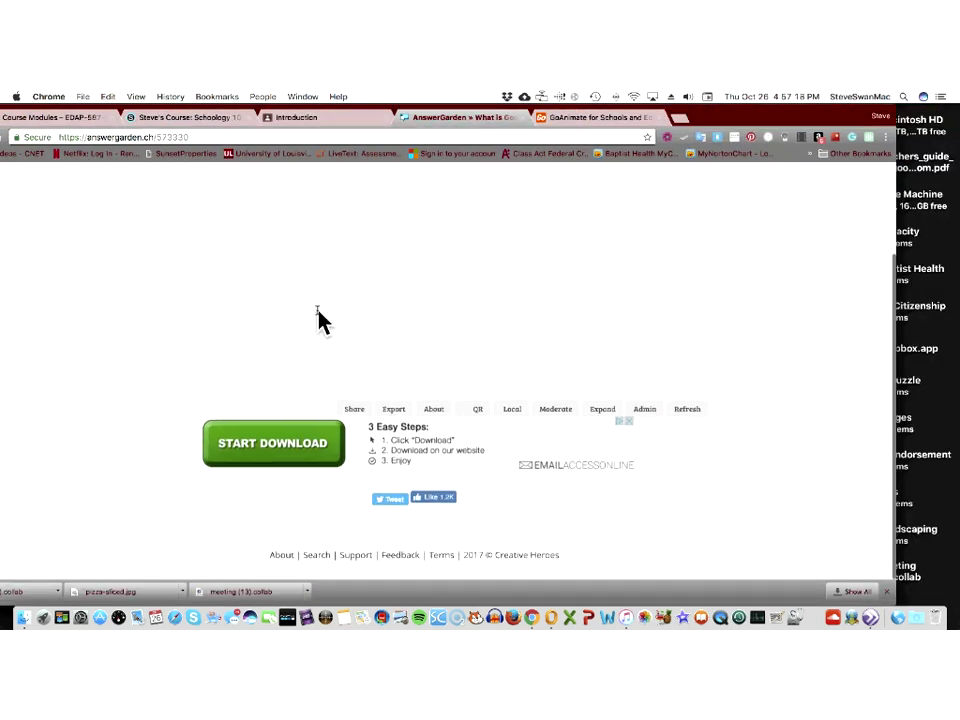
scroll(368, 253, "up", 3)
left_click(668, 240)
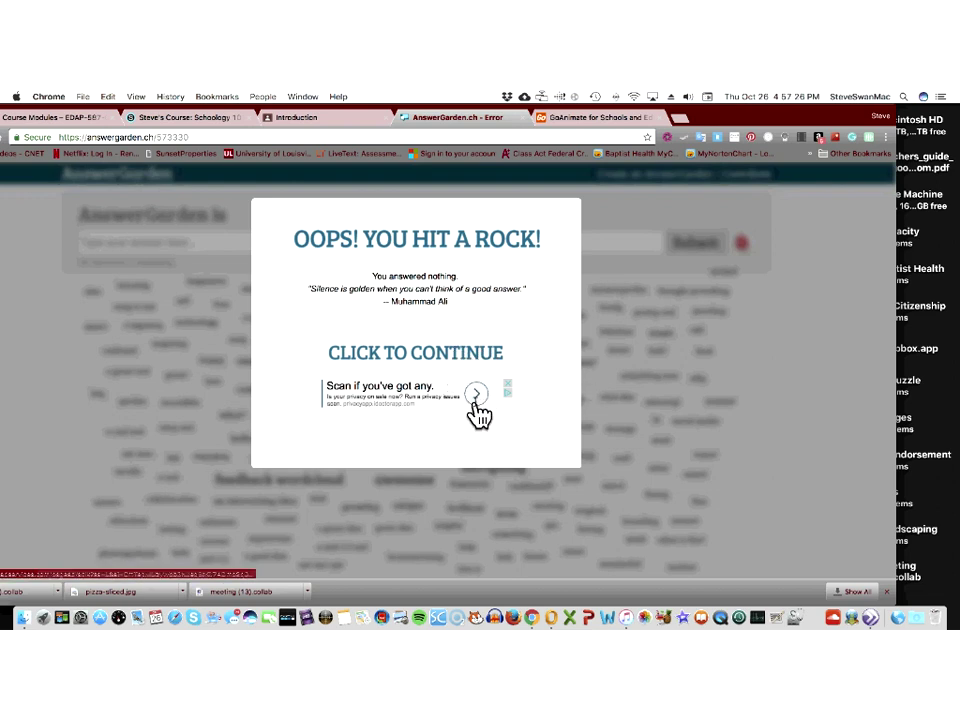
Step: Close the advertisement page and the GoAnimate video's share options, returning to the Introduction topic in Google Classroom
left_click(474, 395)
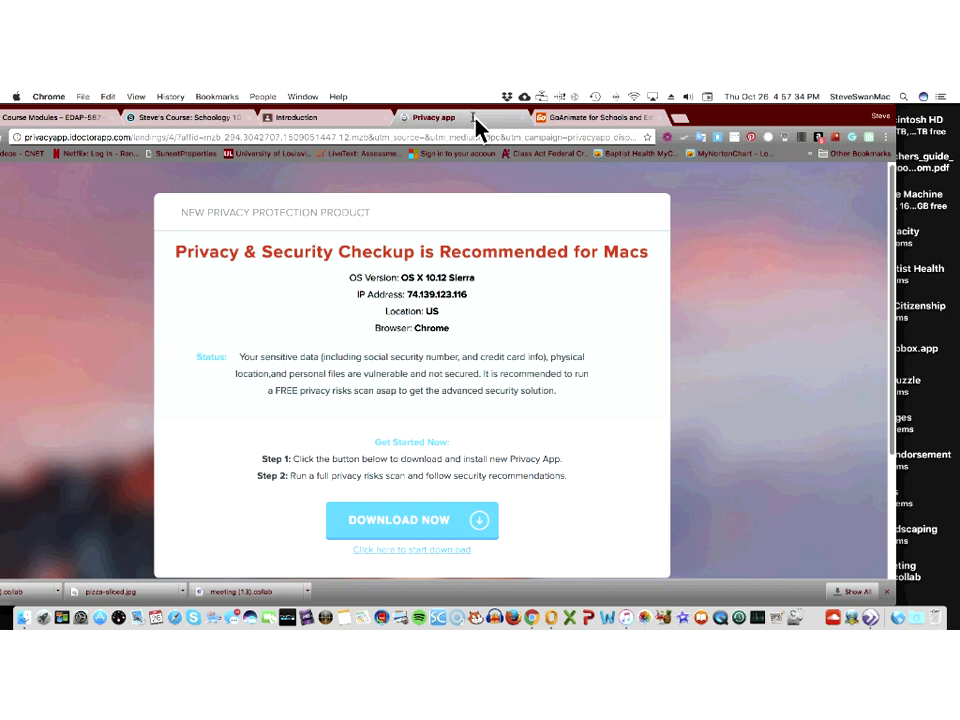
left_click(521, 117)
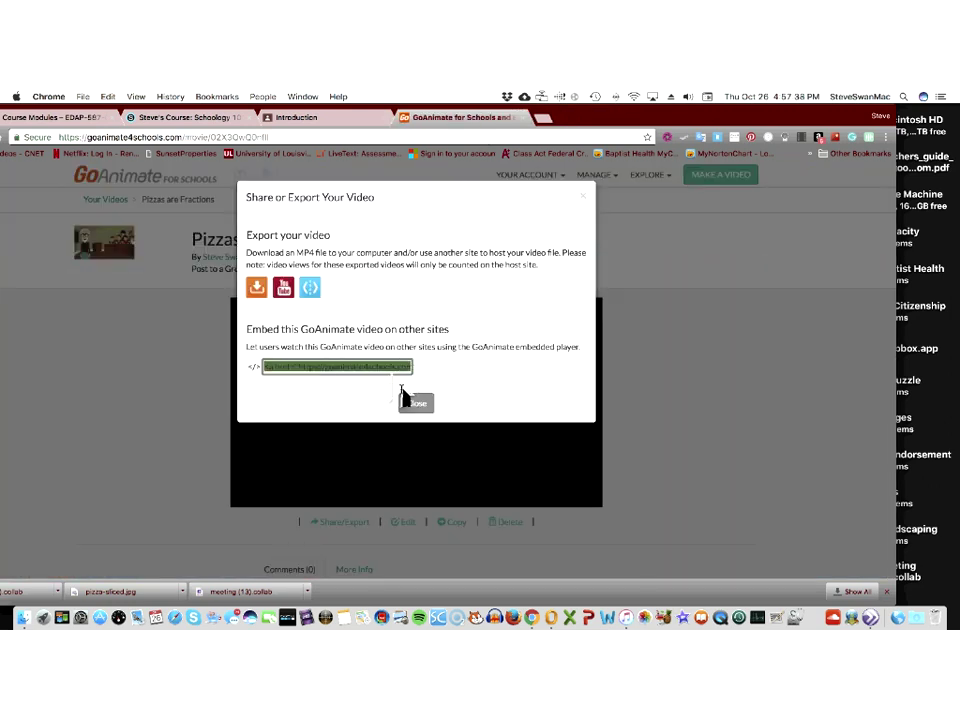
left_click(410, 402)
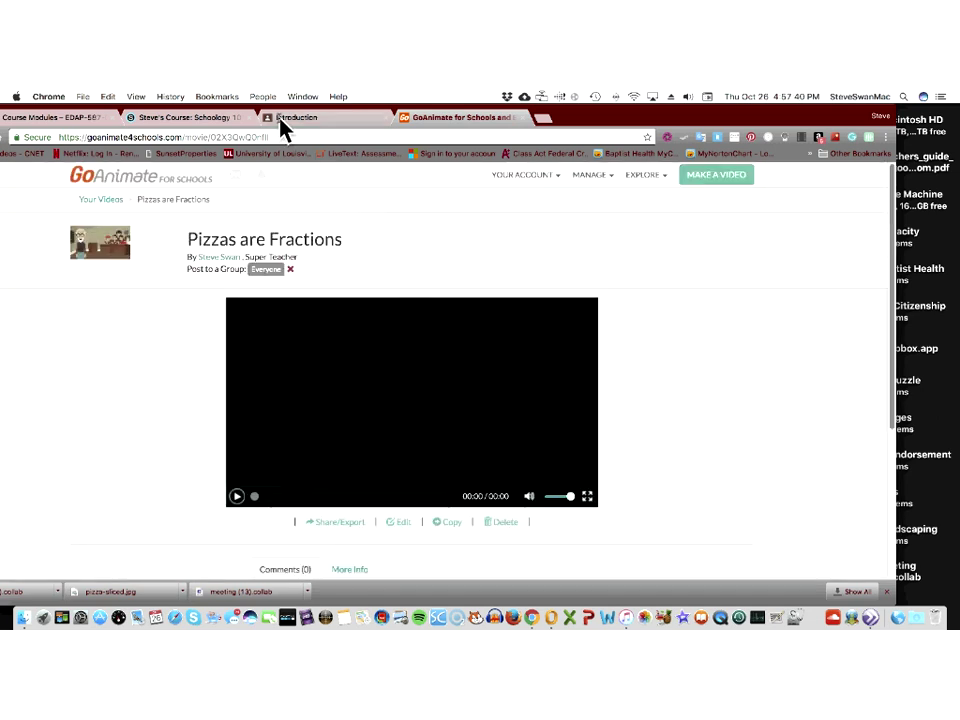
left_click(281, 118)
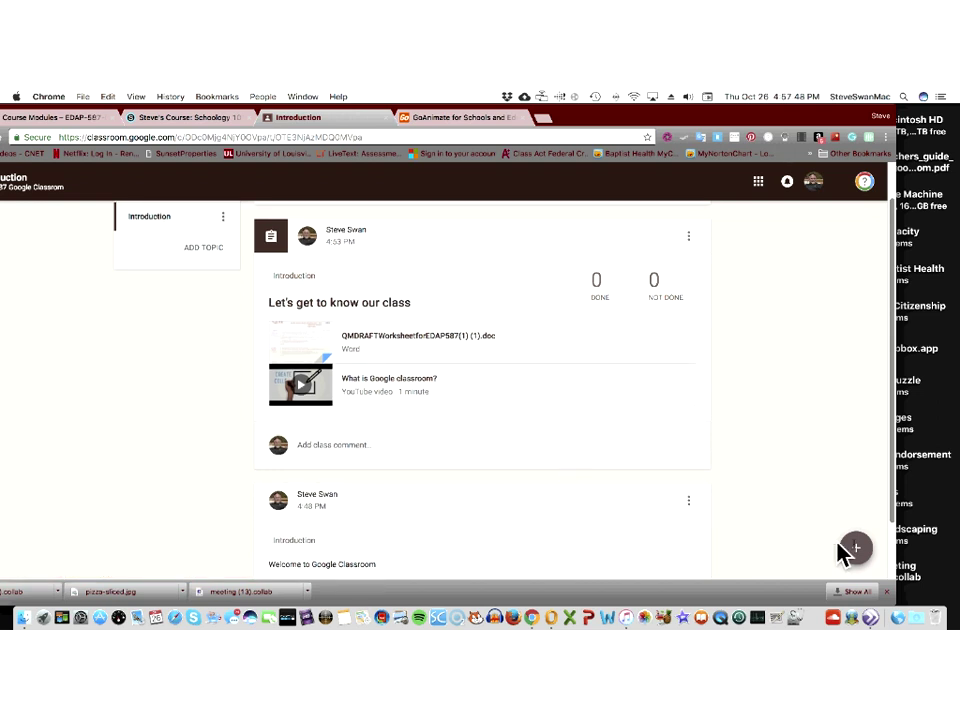
Step: Review the Introduction topic's posts and the attached QMDRAFTWorksheetforEDAP587(1) (1).doc, and return to the EDAP 587 class stream
mouse_move(855, 549)
scroll(855, 557, "down", 1)
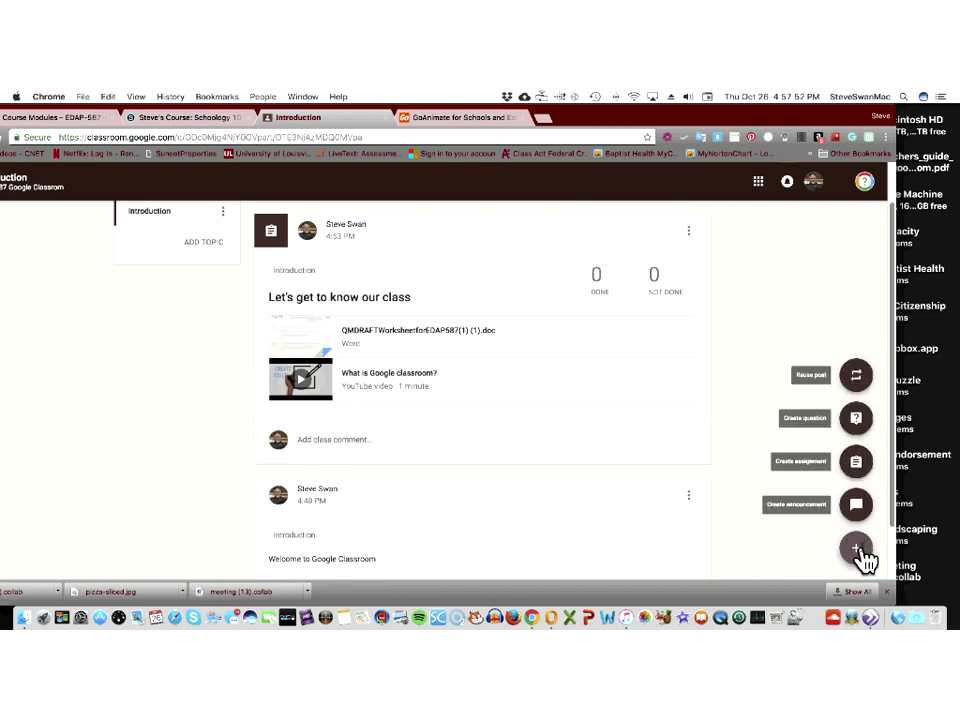
scroll(856, 510, "down", 1)
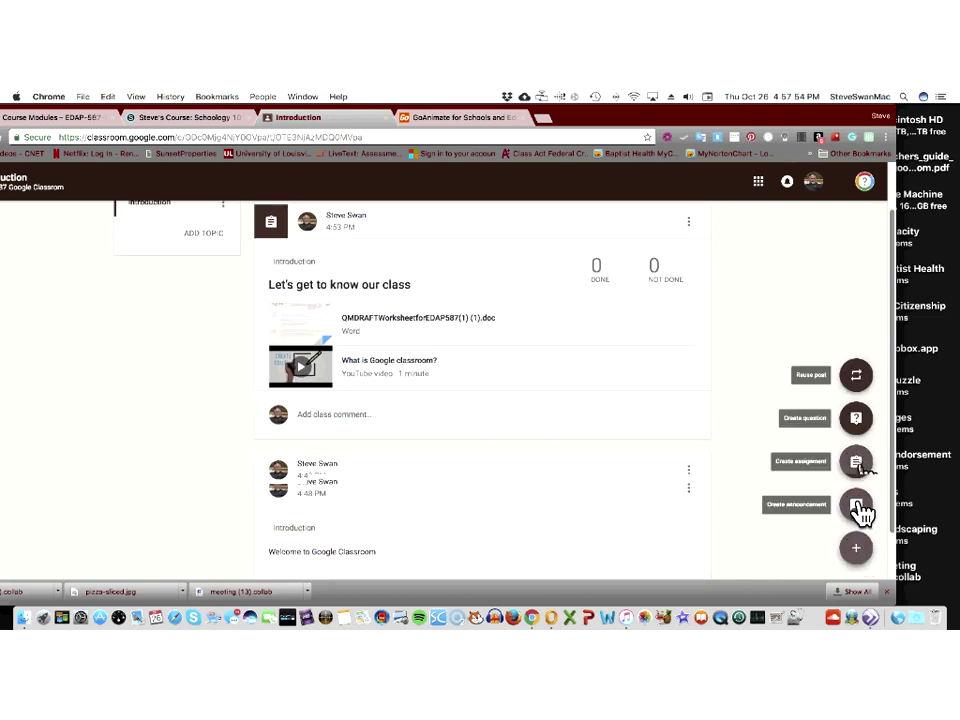
scroll(862, 512, "down", 1)
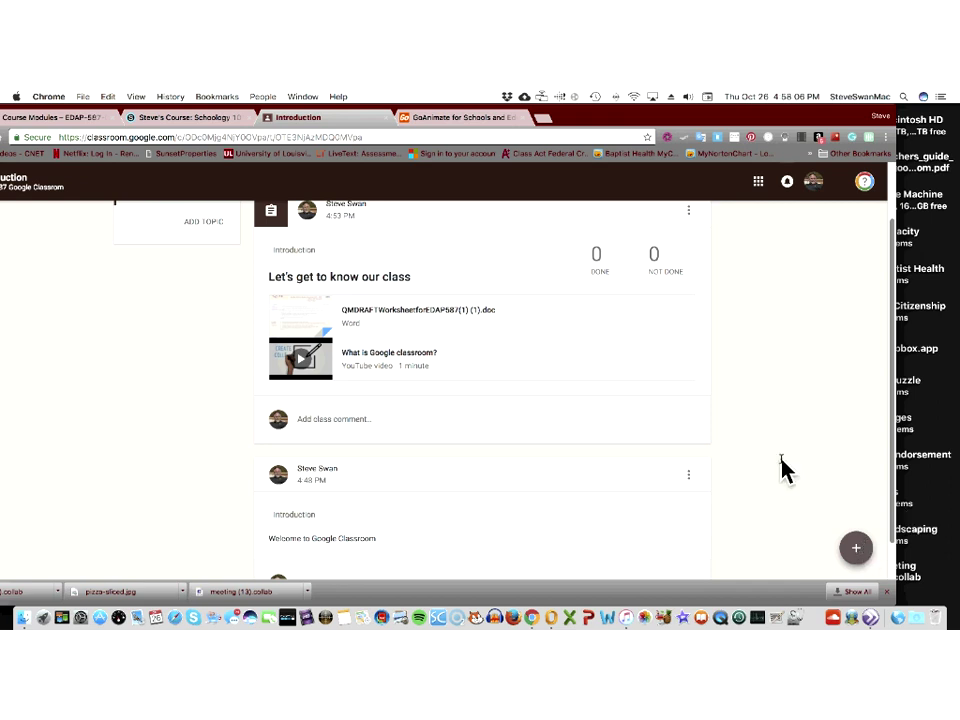
scroll(518, 403, "up", 1)
scroll(518, 403, "up", 2)
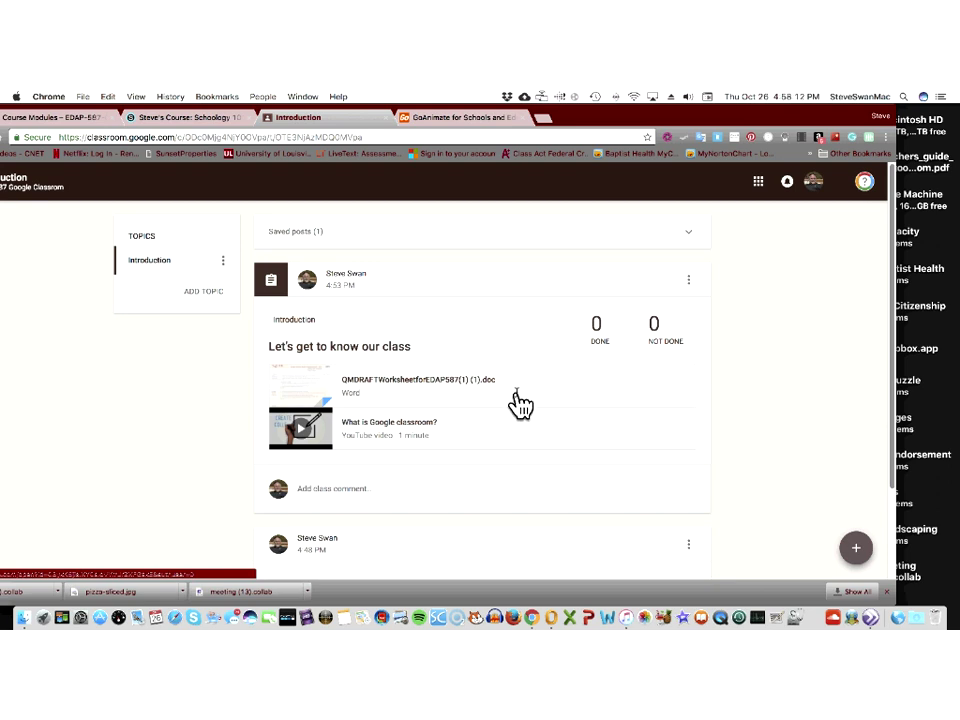
left_click(412, 392)
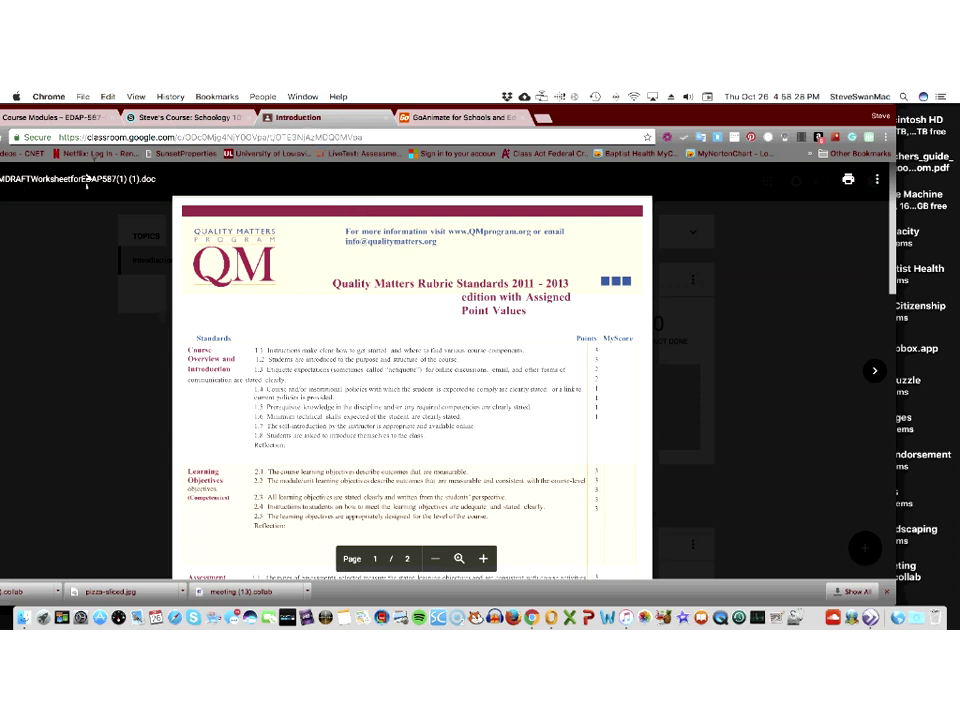
left_click_drag(593, 118, 700, 118)
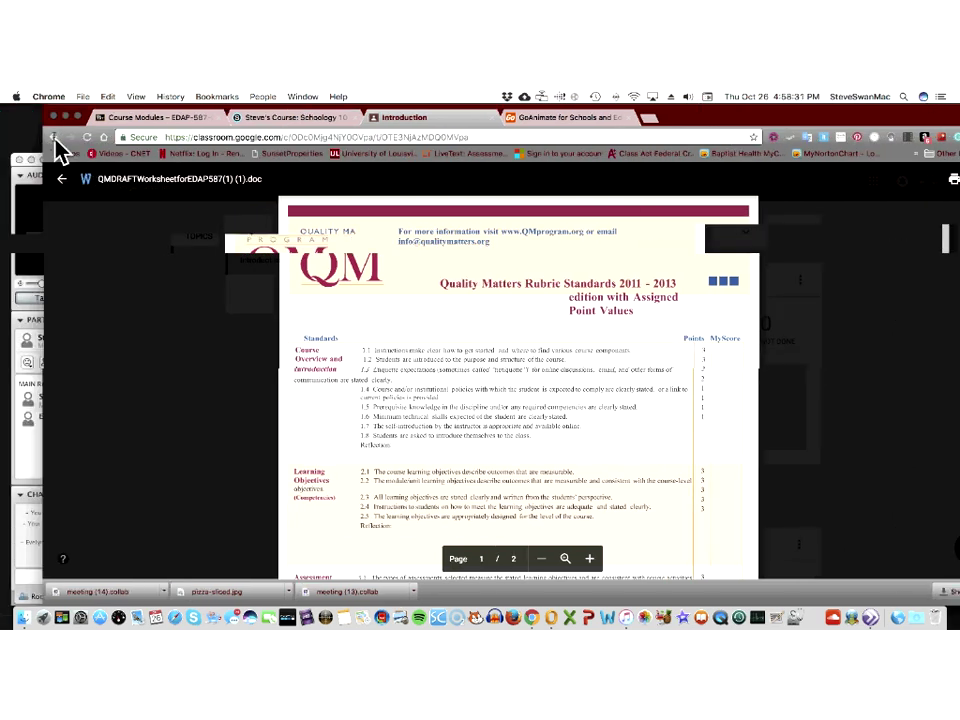
left_click(54, 138)
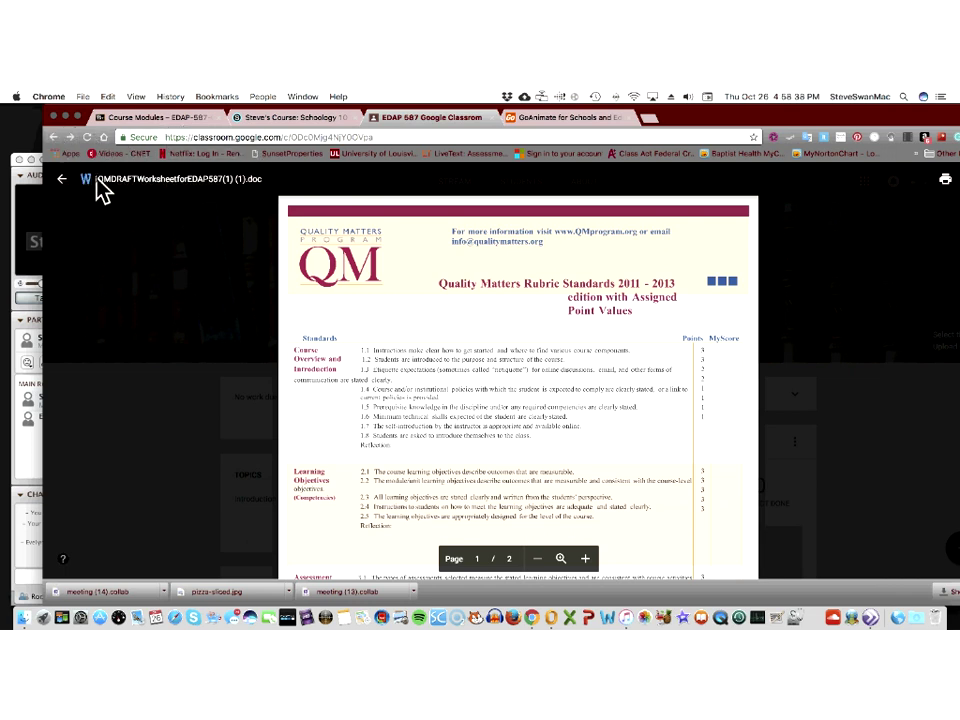
left_click(62, 181)
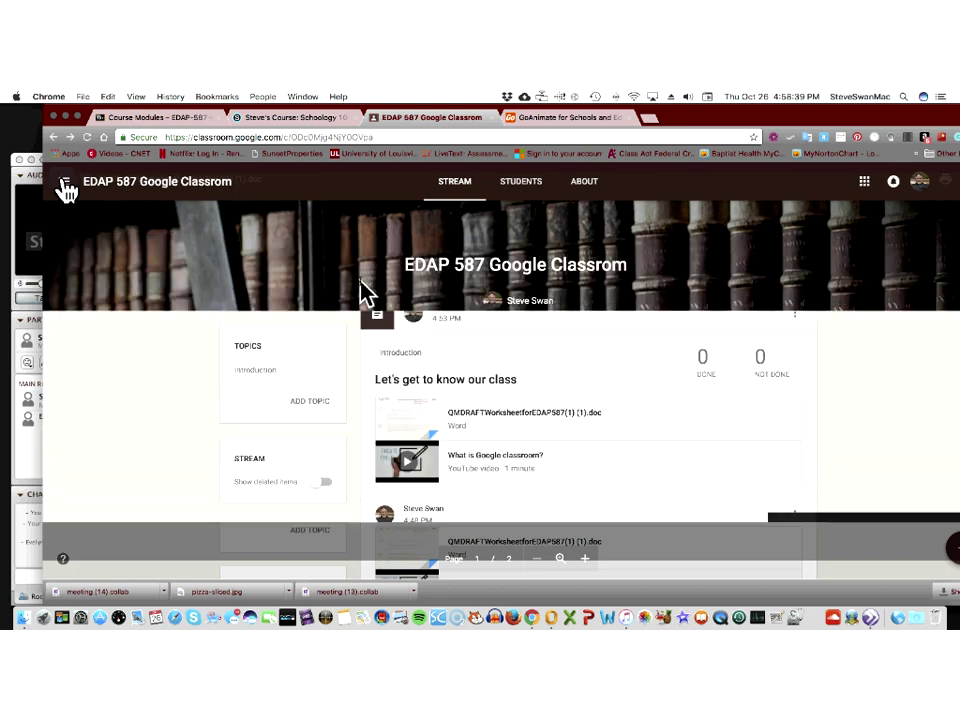
Step: Add a new topic named "Objectives" to the EDAP 587 class
scroll(365, 292, "down", 3)
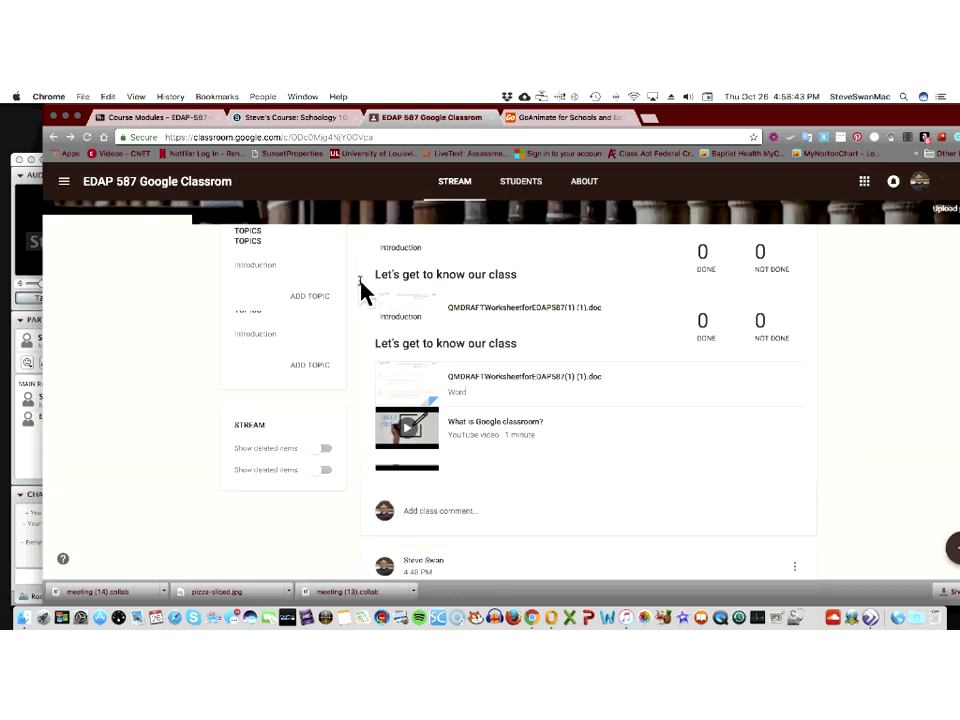
scroll(360, 290, "down", 2)
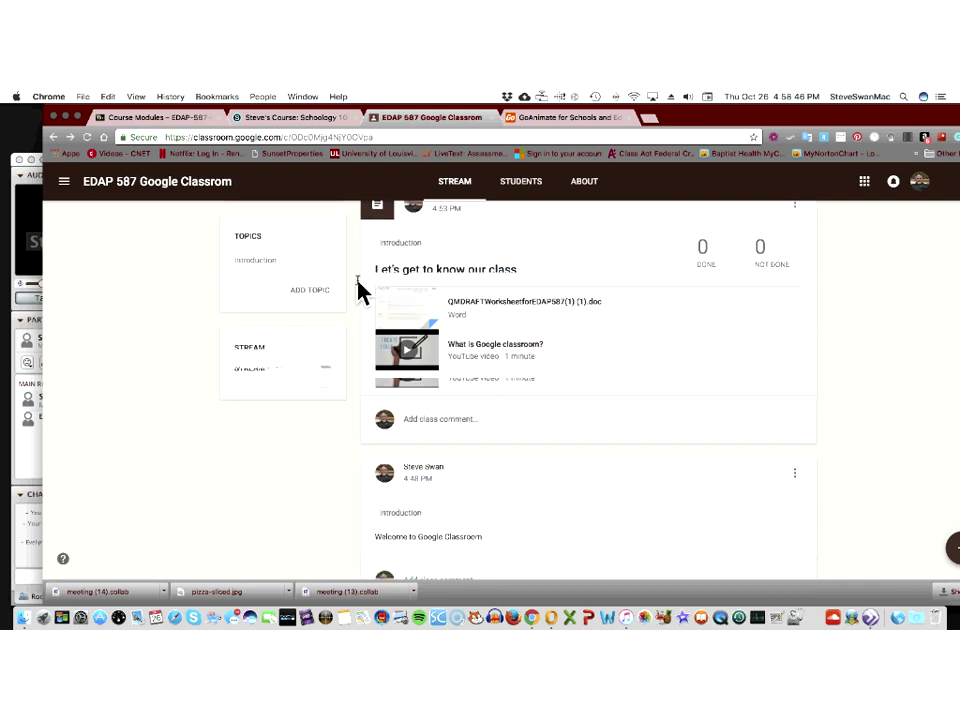
scroll(360, 290, "up", 1)
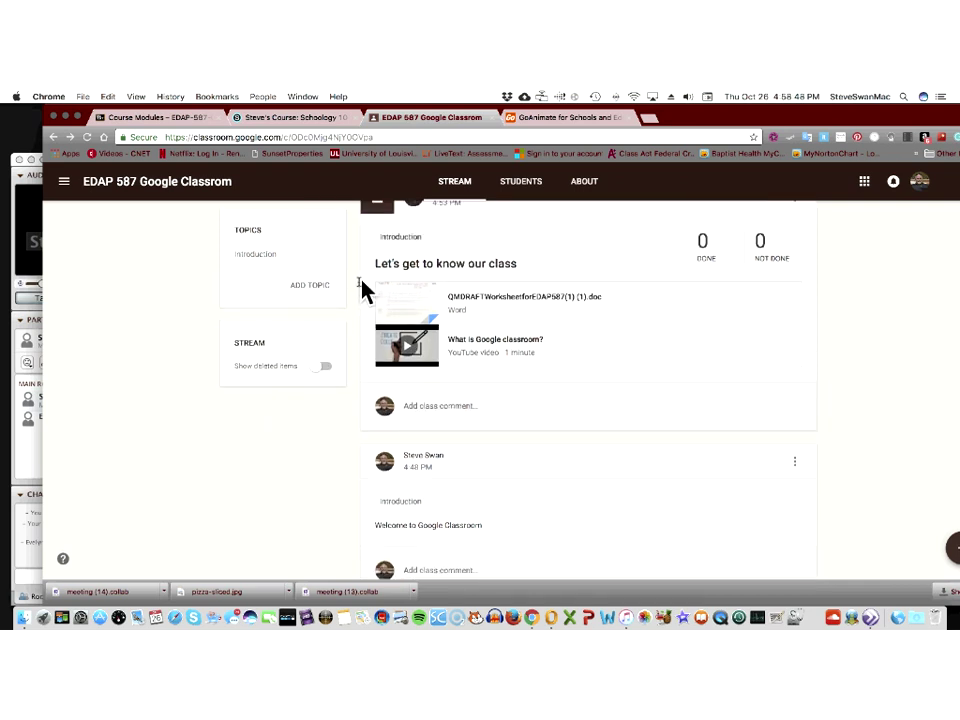
left_click(309, 285)
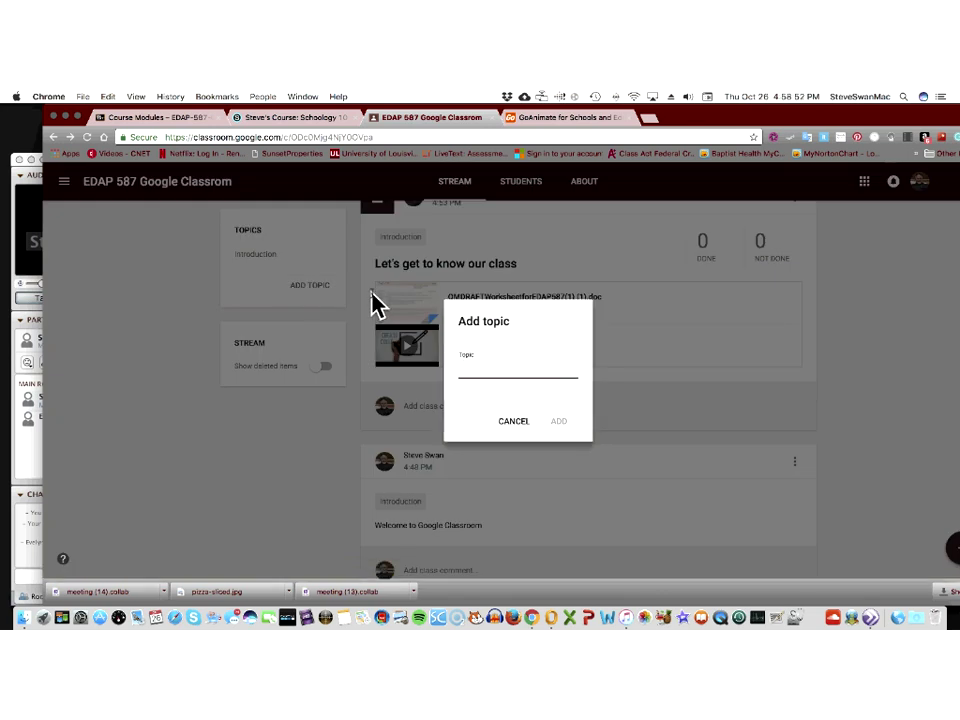
type("Objectives")
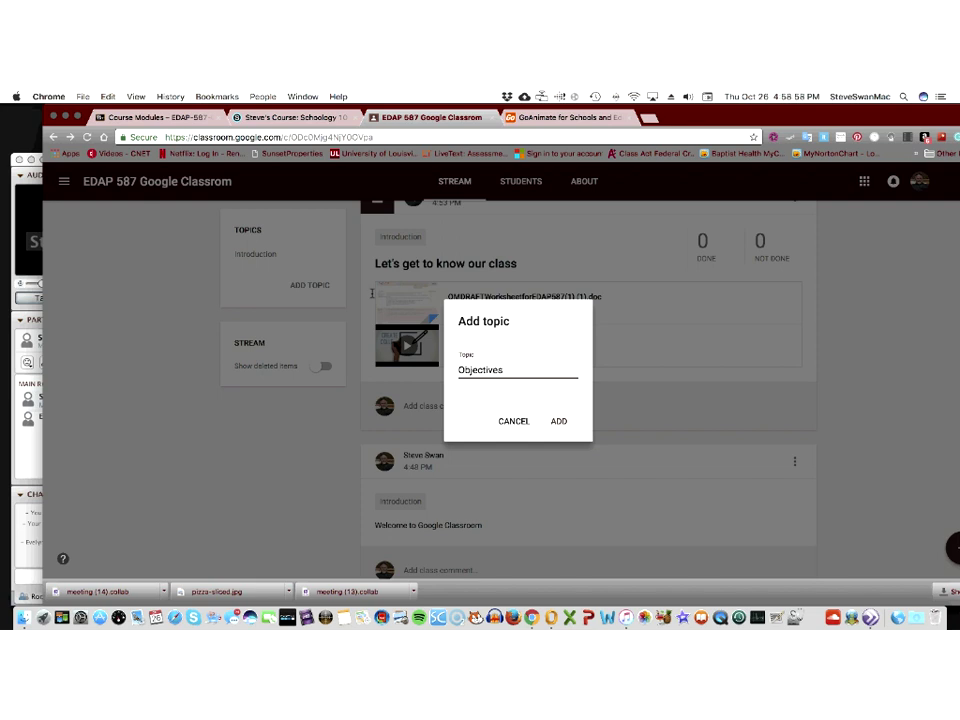
left_click(557, 421)
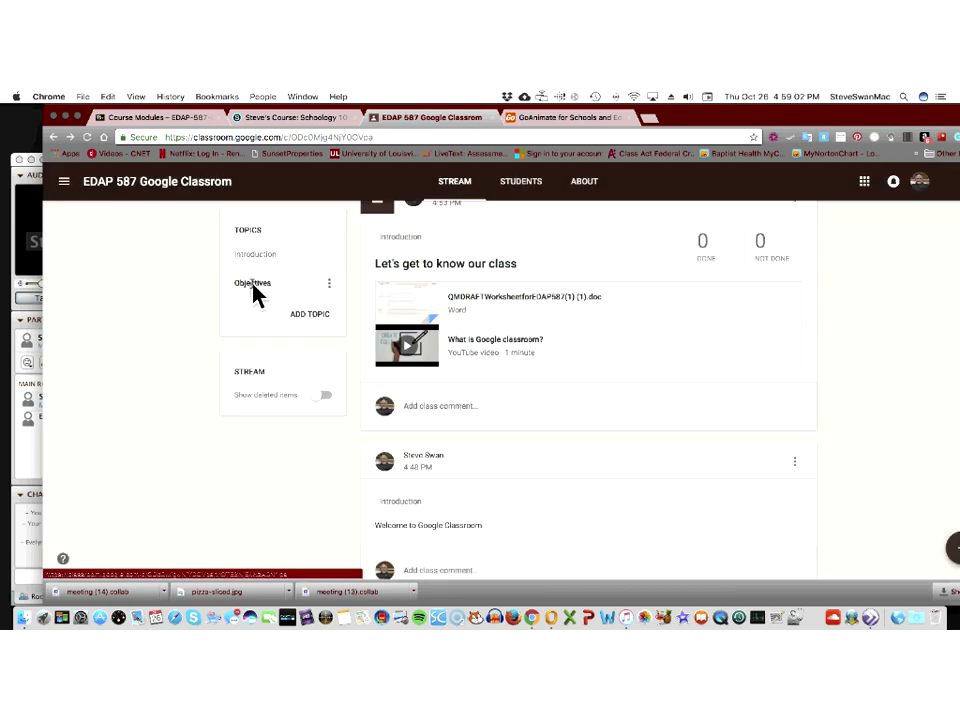
Step: Post the announcement "This is what we are learning" to all students under the Objectives topic
left_click(250, 285)
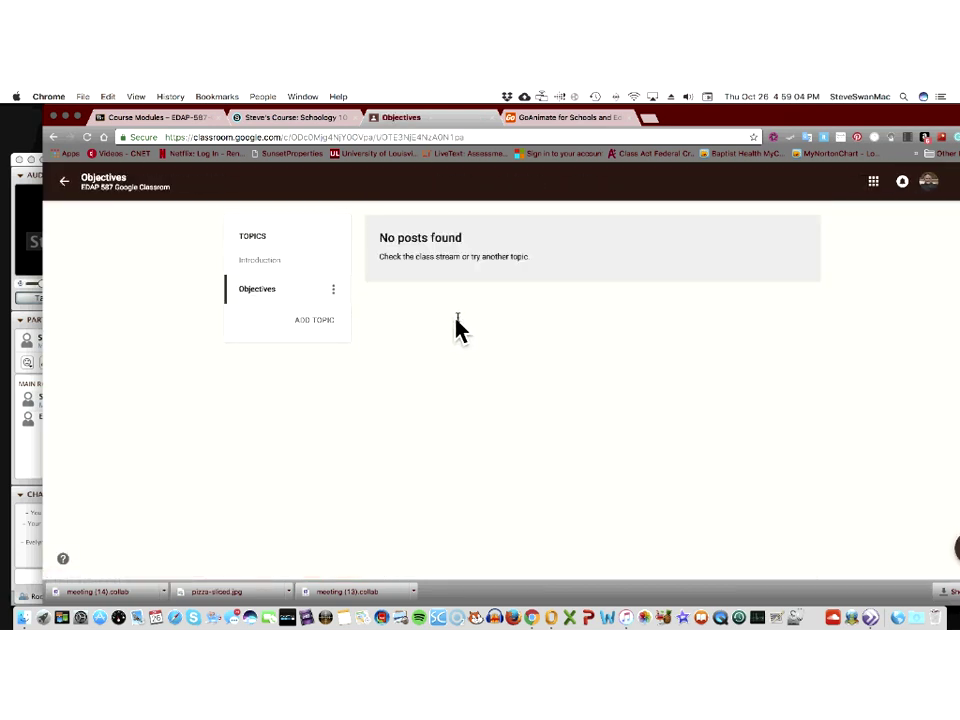
left_click_drag(668, 122, 554, 122)
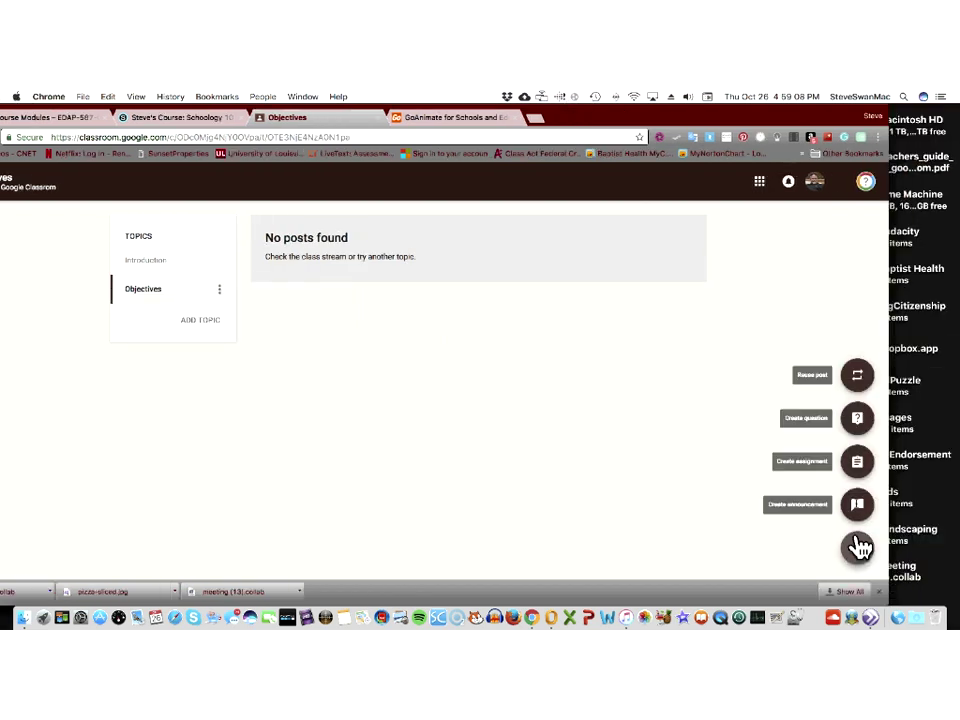
mouse_move(858, 553)
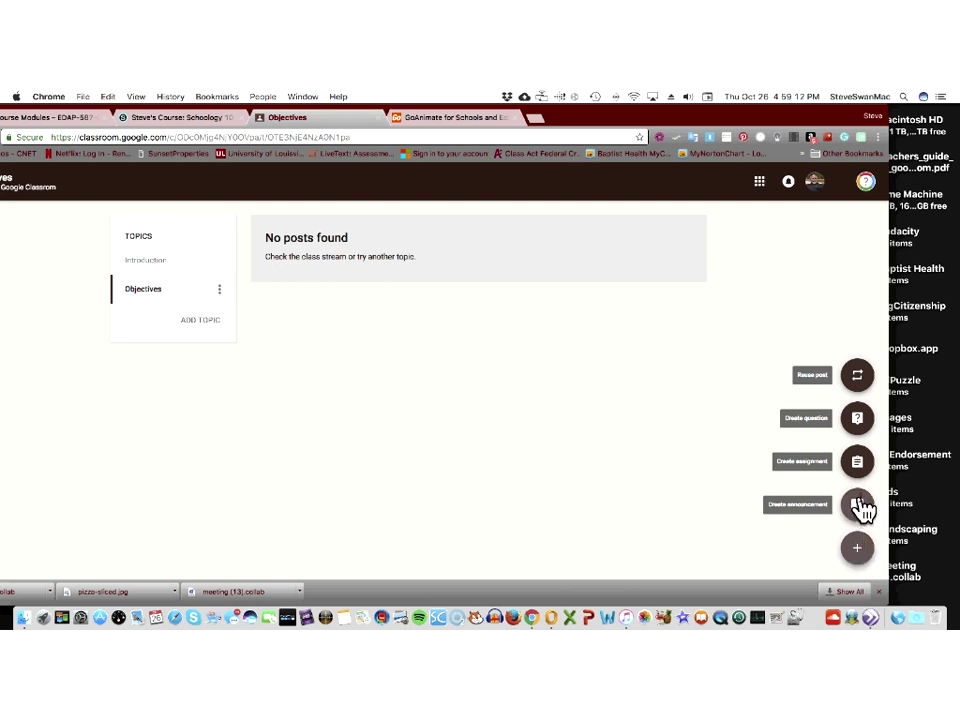
left_click(857, 504)
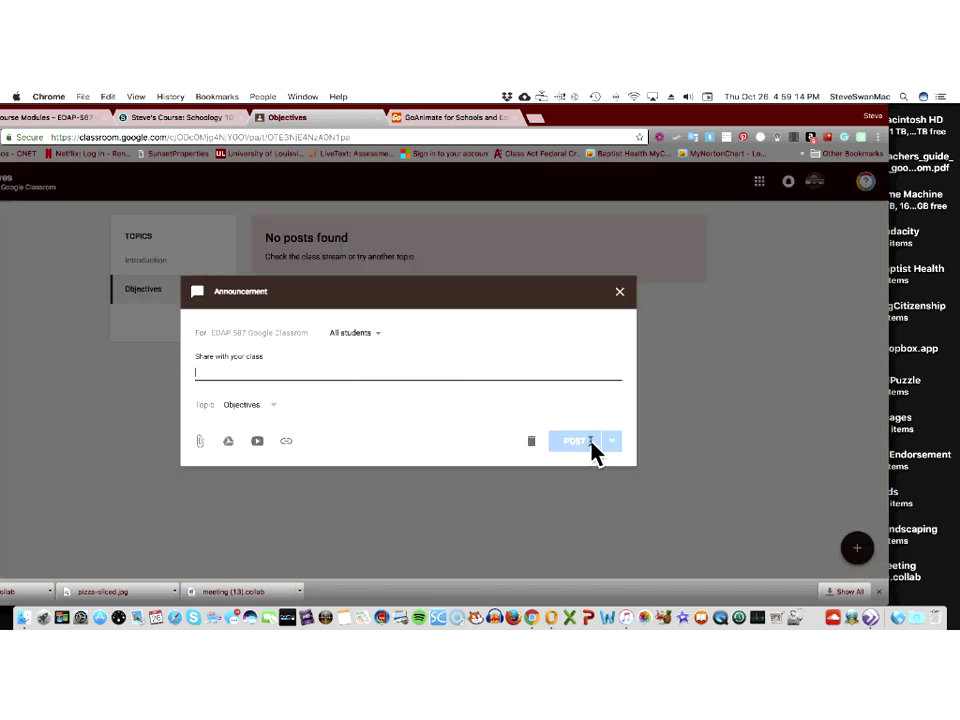
type("This is what we are learni")
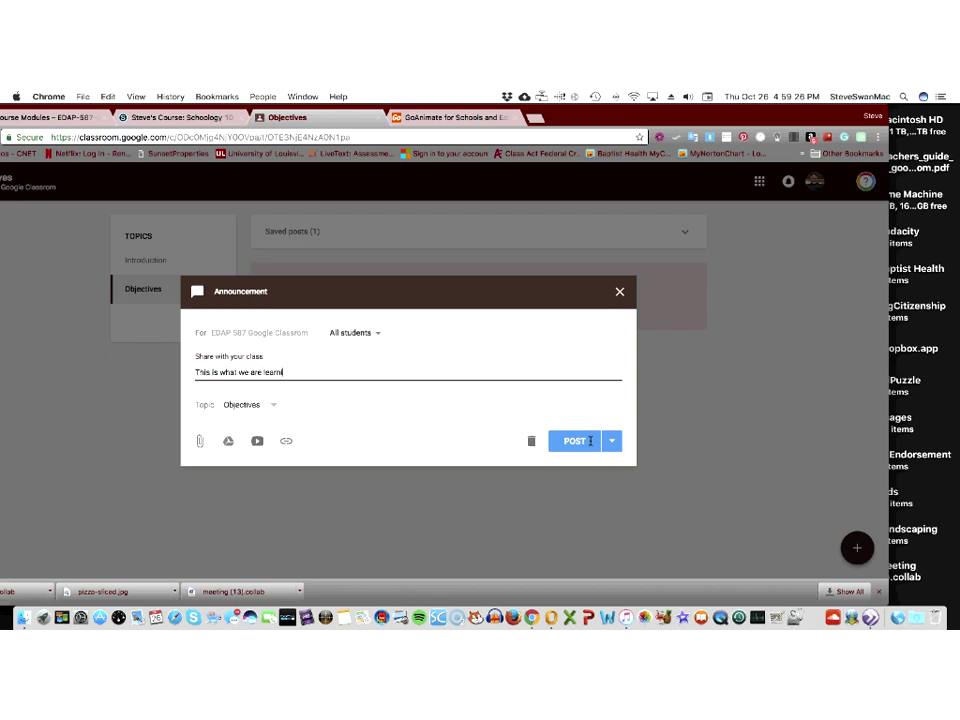
type("g")
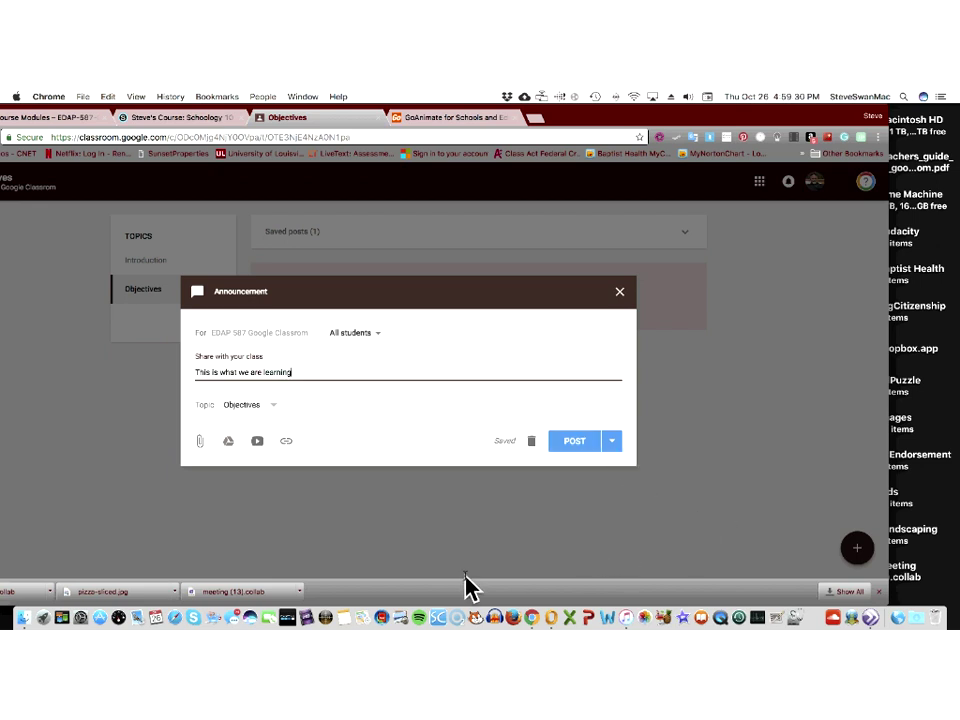
left_click(273, 407)
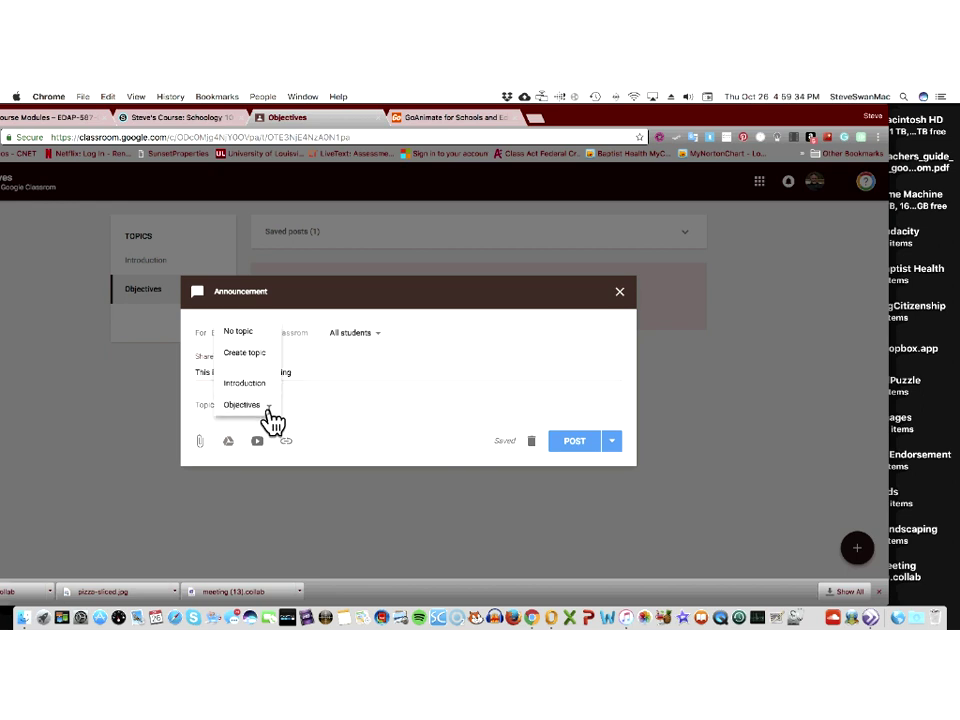
left_click(336, 427)
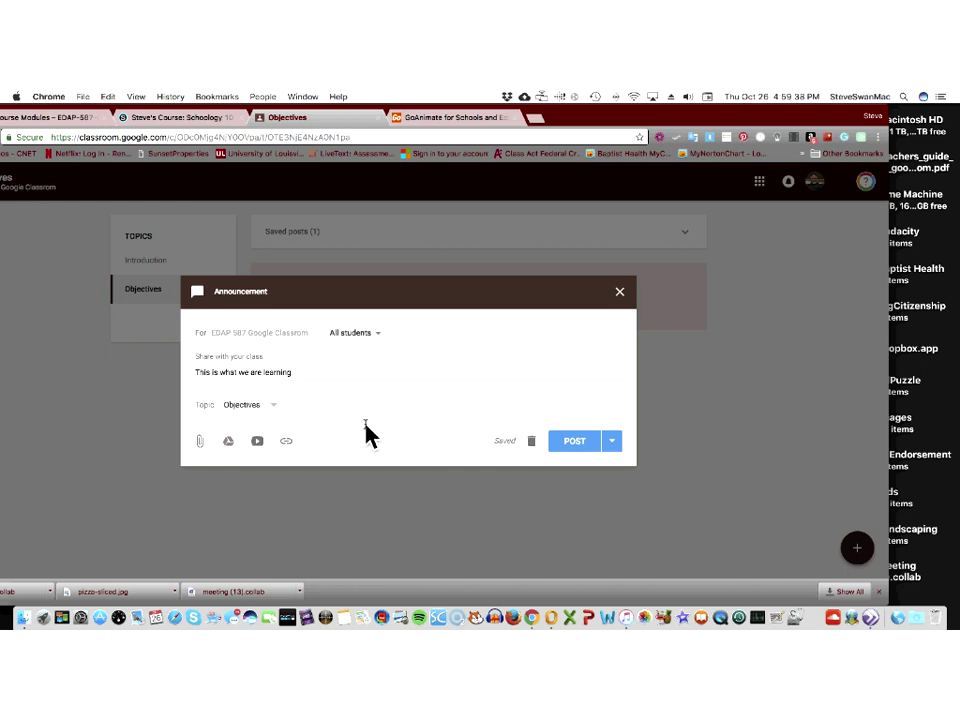
left_click(573, 446)
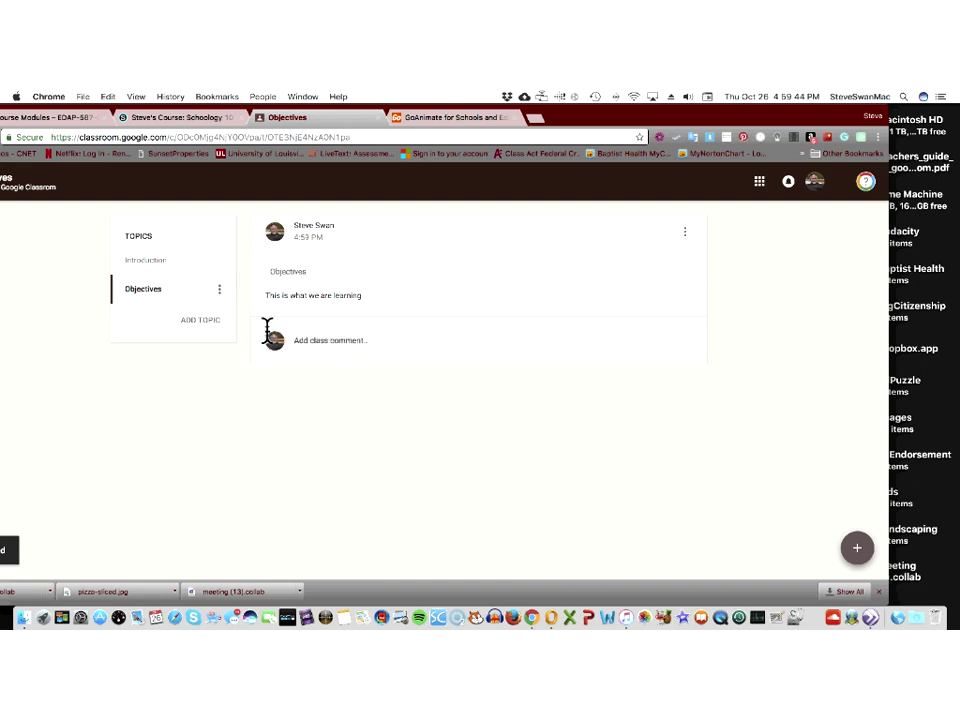
Step: Add another class topic named "Assignment"
left_click(195, 325)
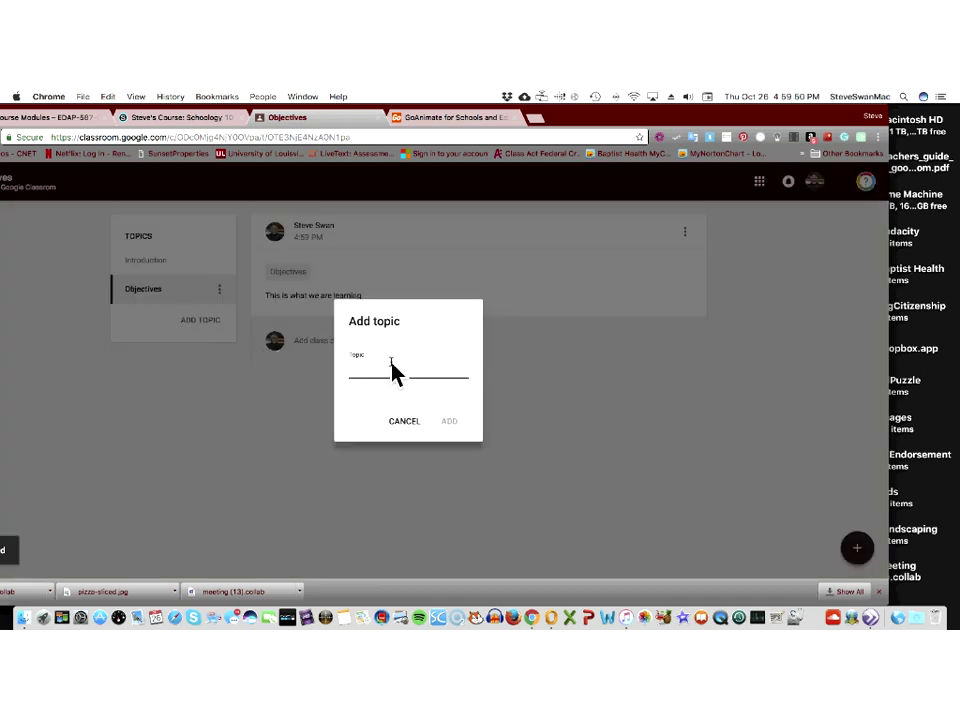
type("Assignmen")
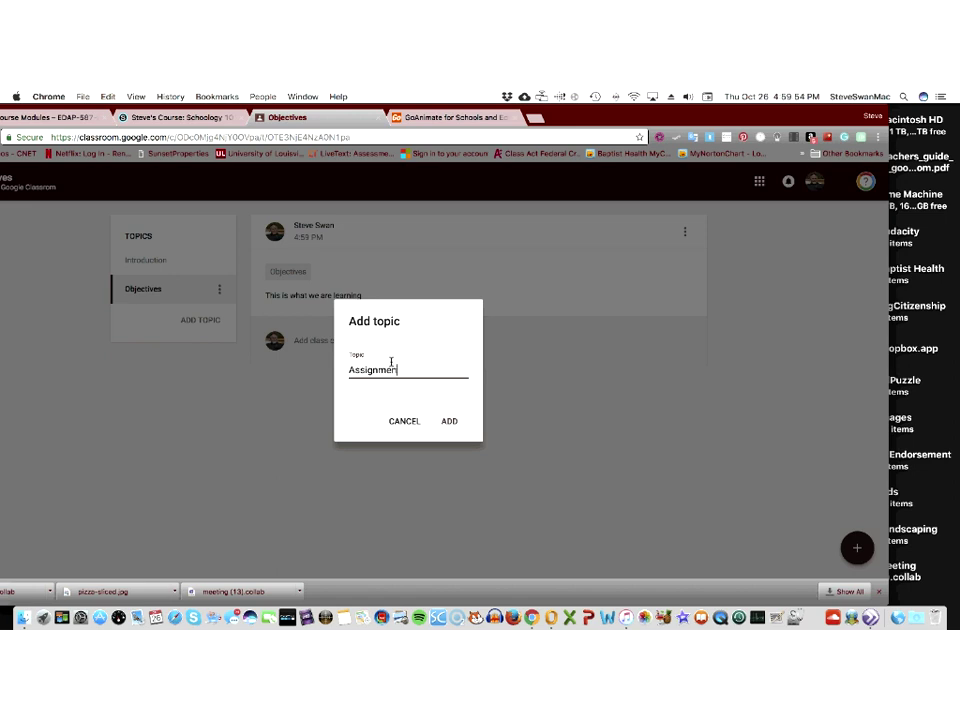
type("t")
left_click(449, 421)
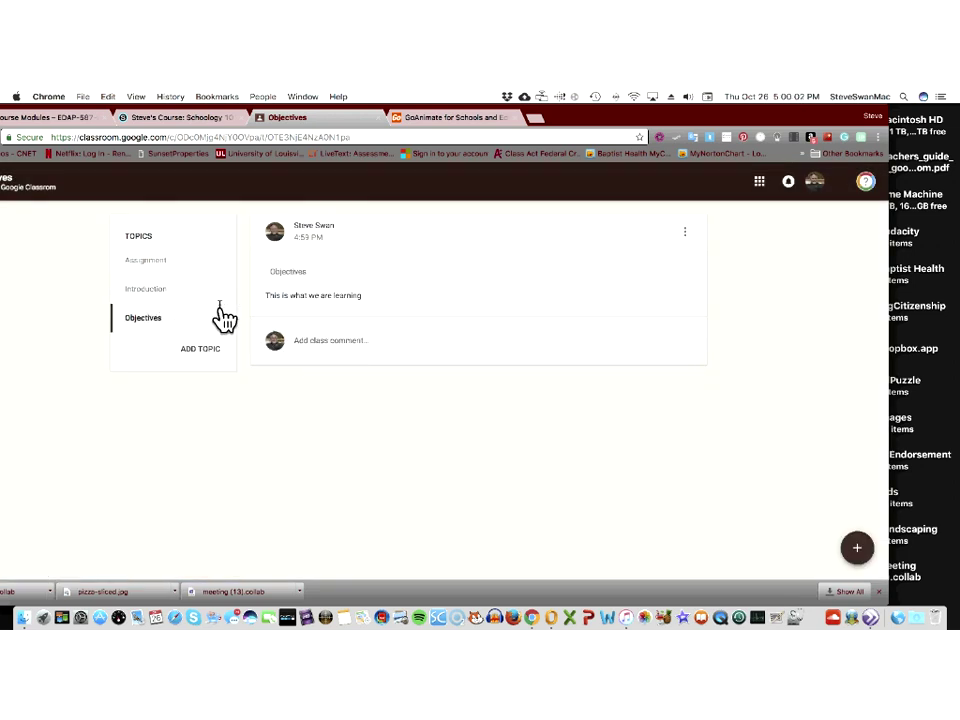
Step: Try to move the Assignment topic below Objectives, and open and cancel its renaming
left_click_drag(150, 263, 150, 325)
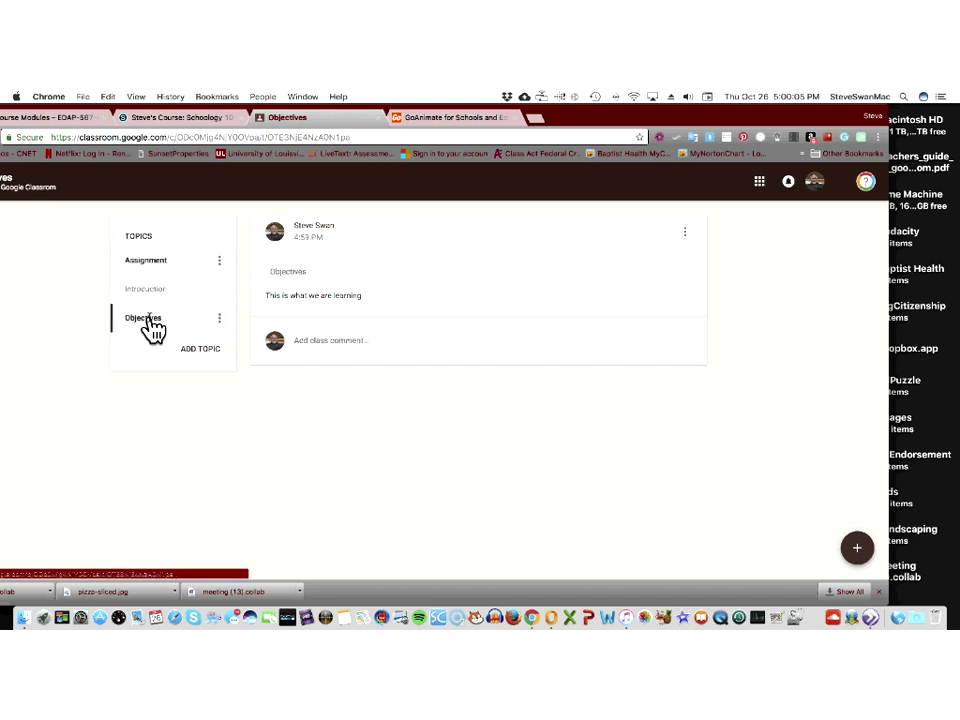
left_click(218, 262)
left_click(125, 358)
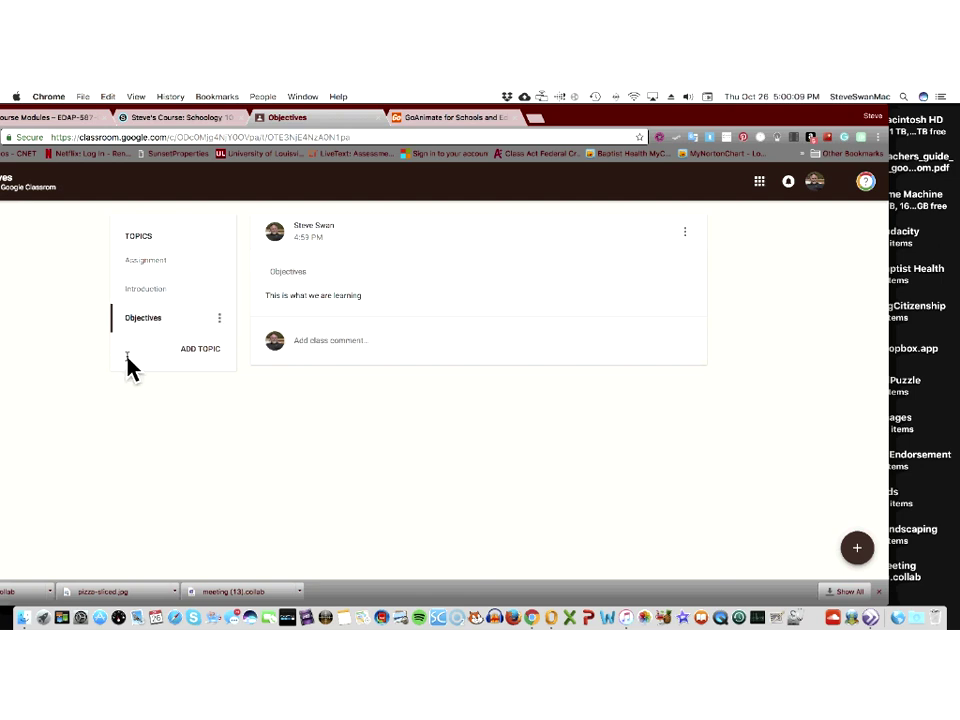
left_click(220, 261)
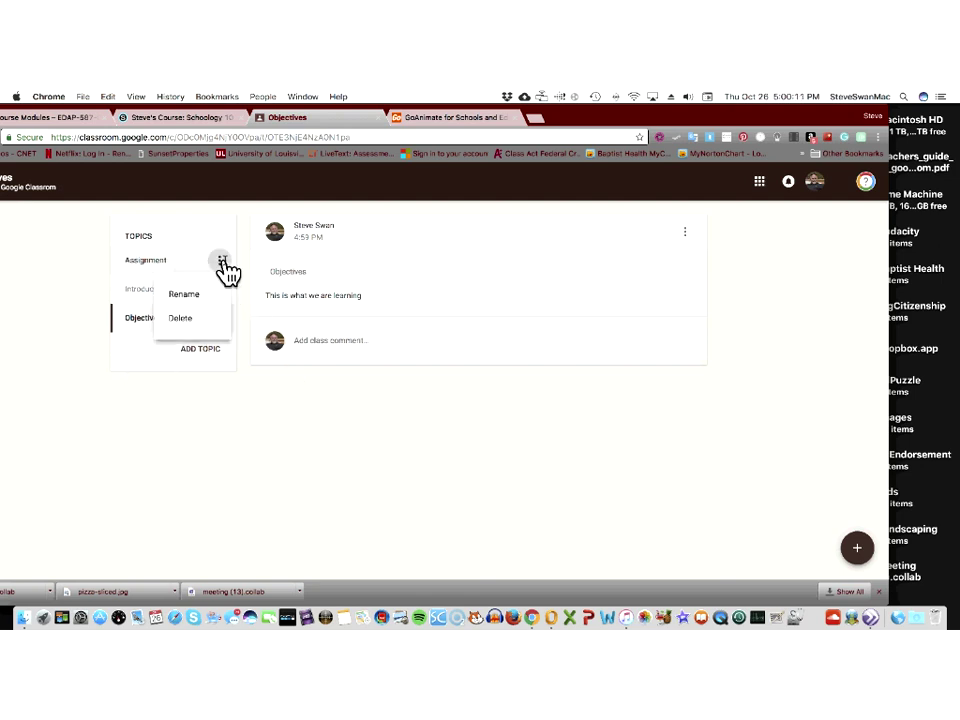
left_click(188, 300)
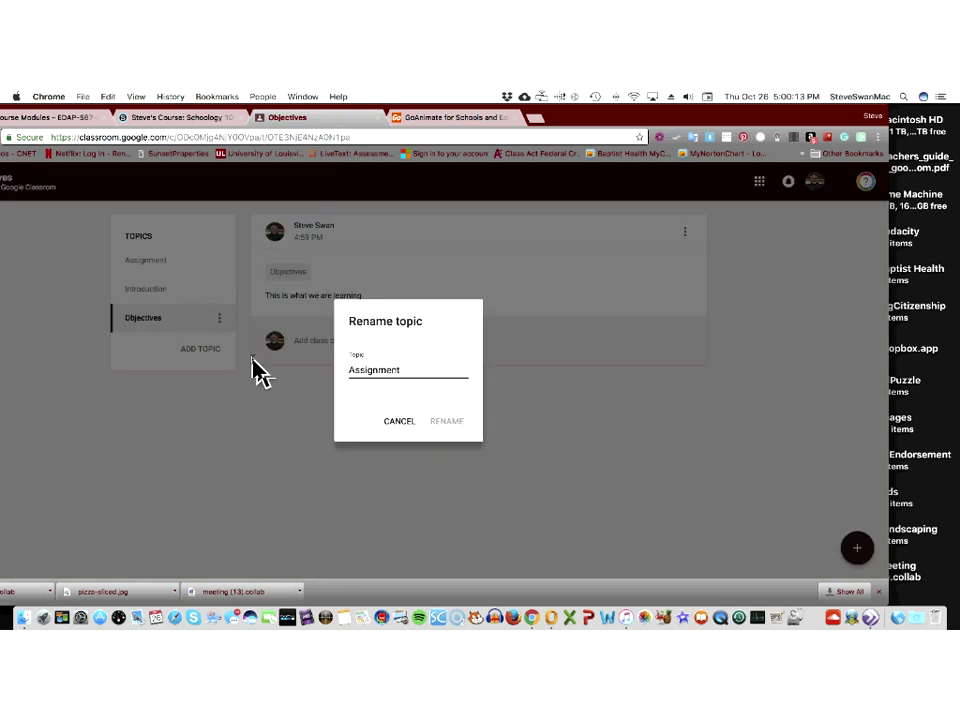
left_click(393, 422)
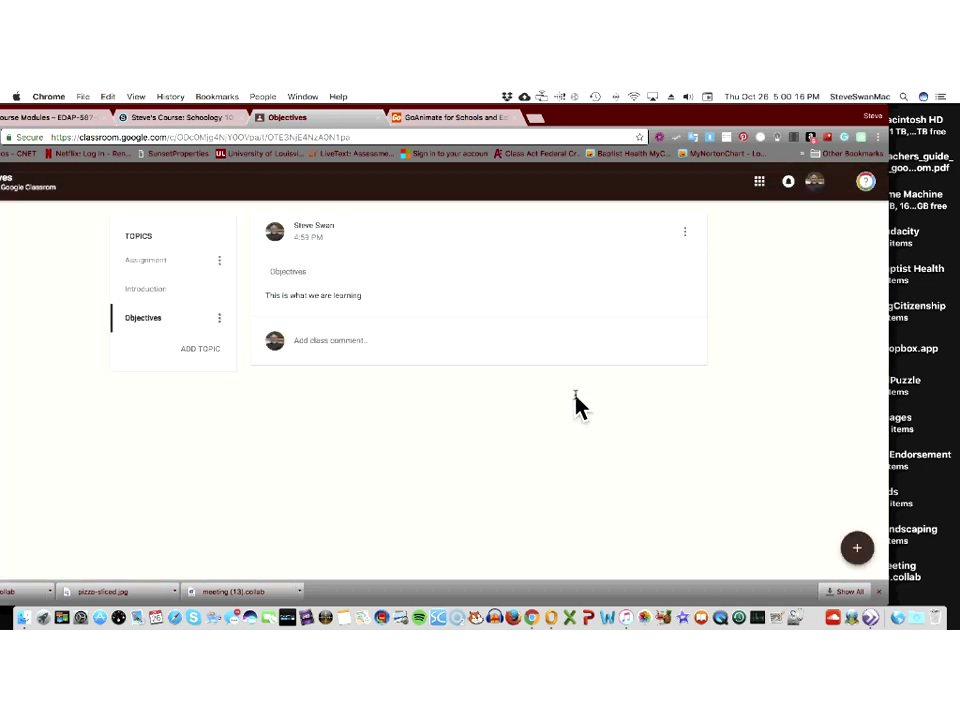
Step: Post the short-answer question "What is an online" to all students under the Objectives topic
mouse_move(856, 550)
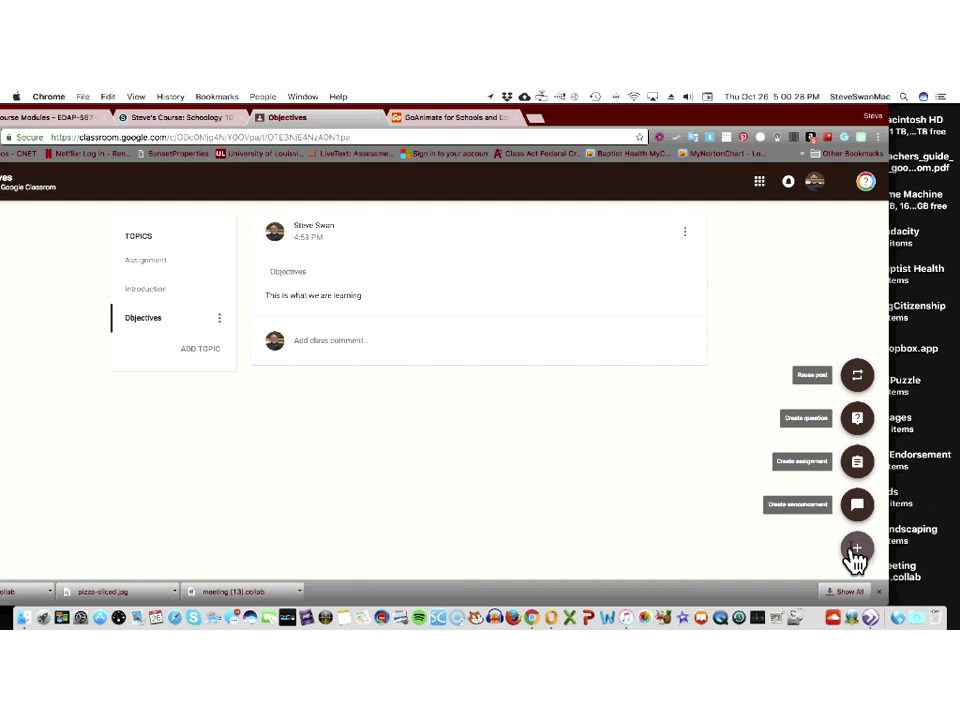
left_click(857, 420)
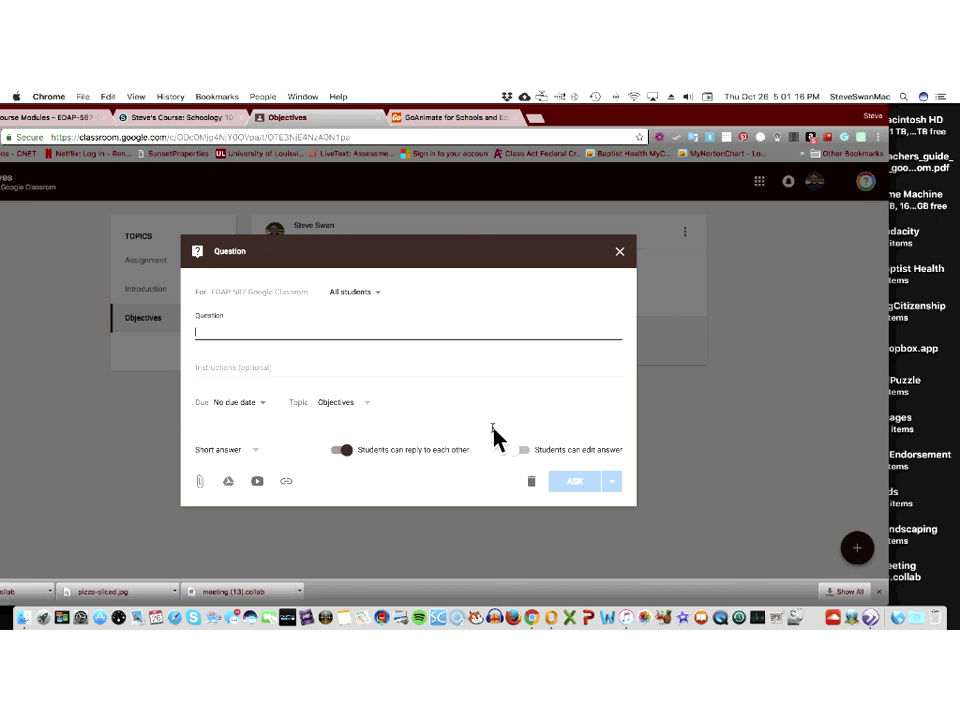
type("What is an online")
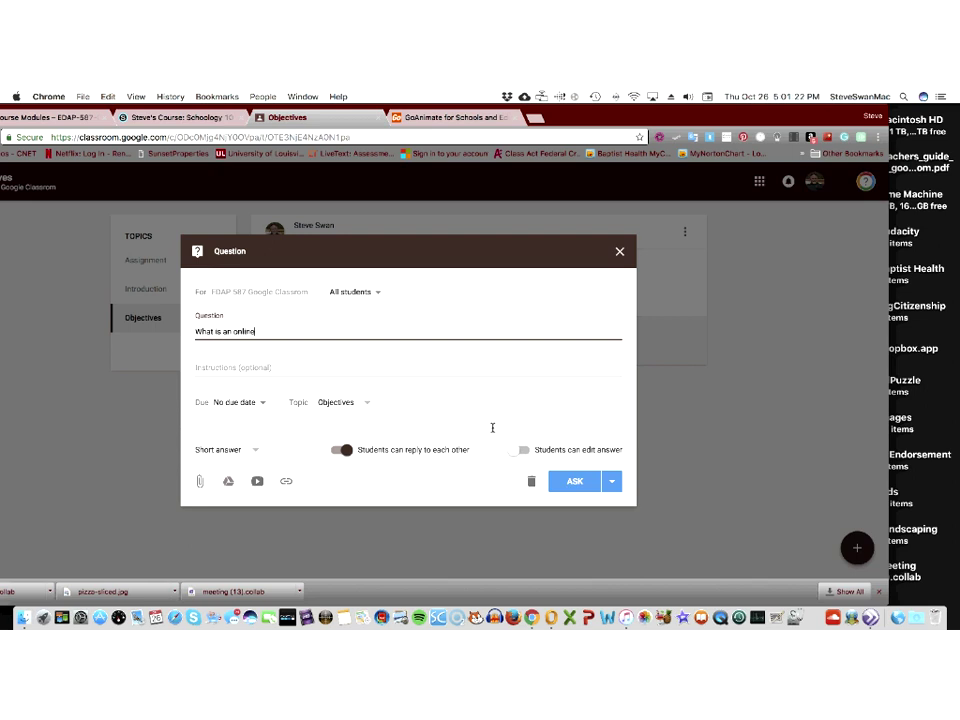
left_click(257, 456)
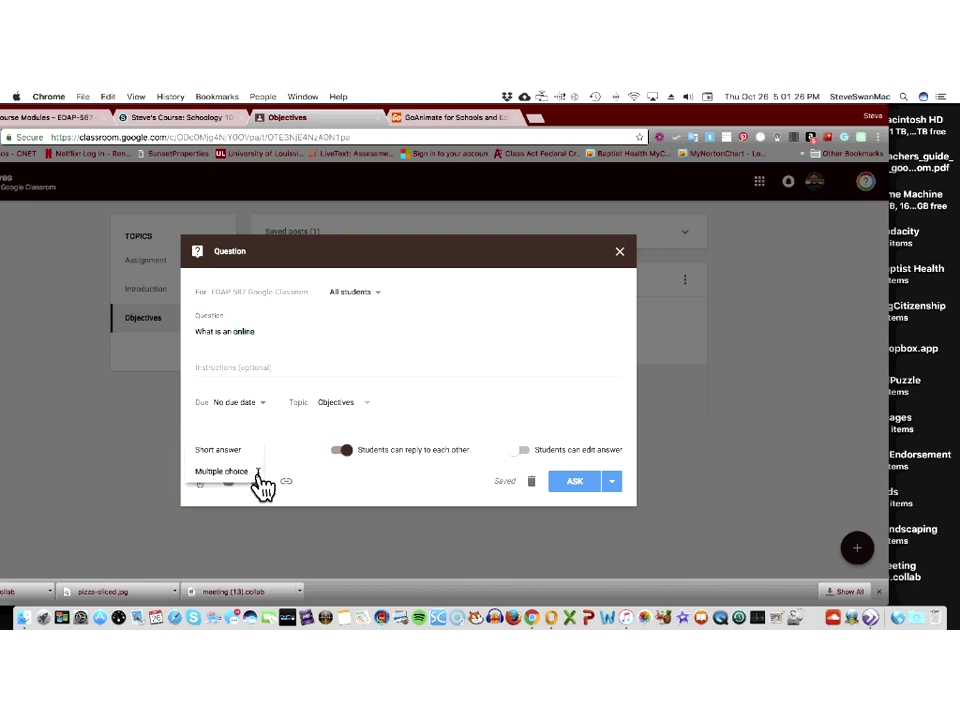
left_click(257, 456)
left_click(562, 481)
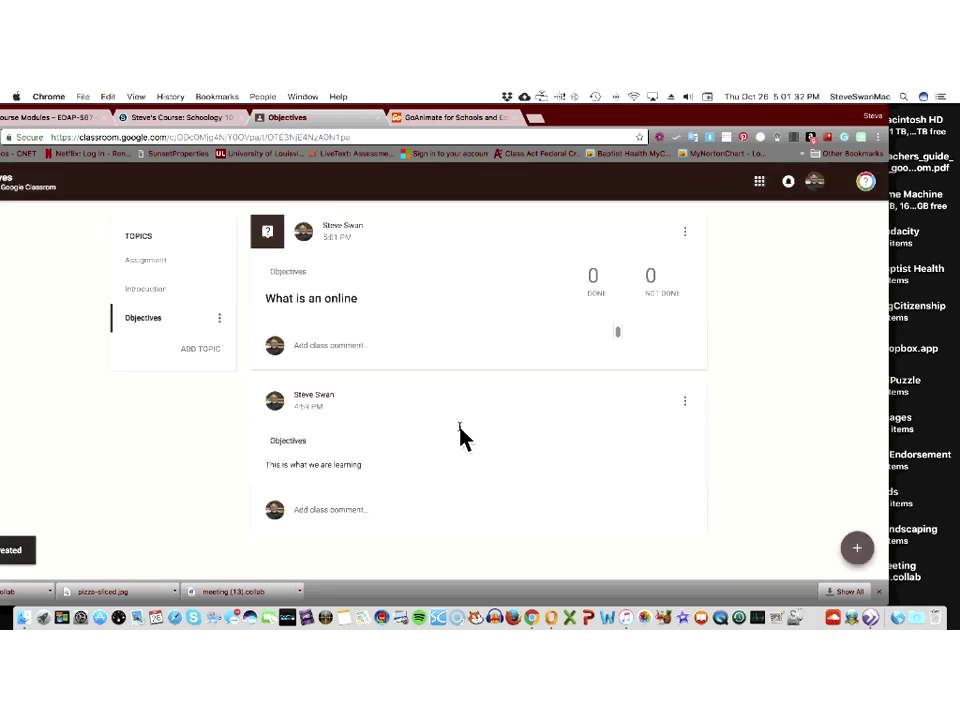
Step: View the student answers page of the "What is an online" question, dismiss the grading tip, and return to the class stream
left_click(318, 303)
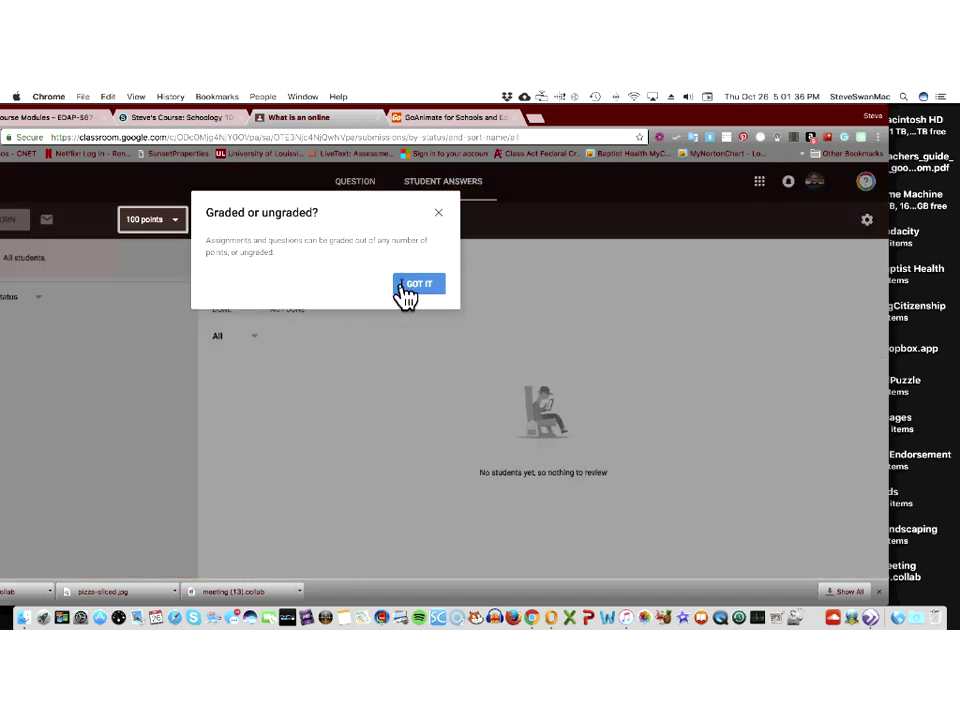
left_click(418, 285)
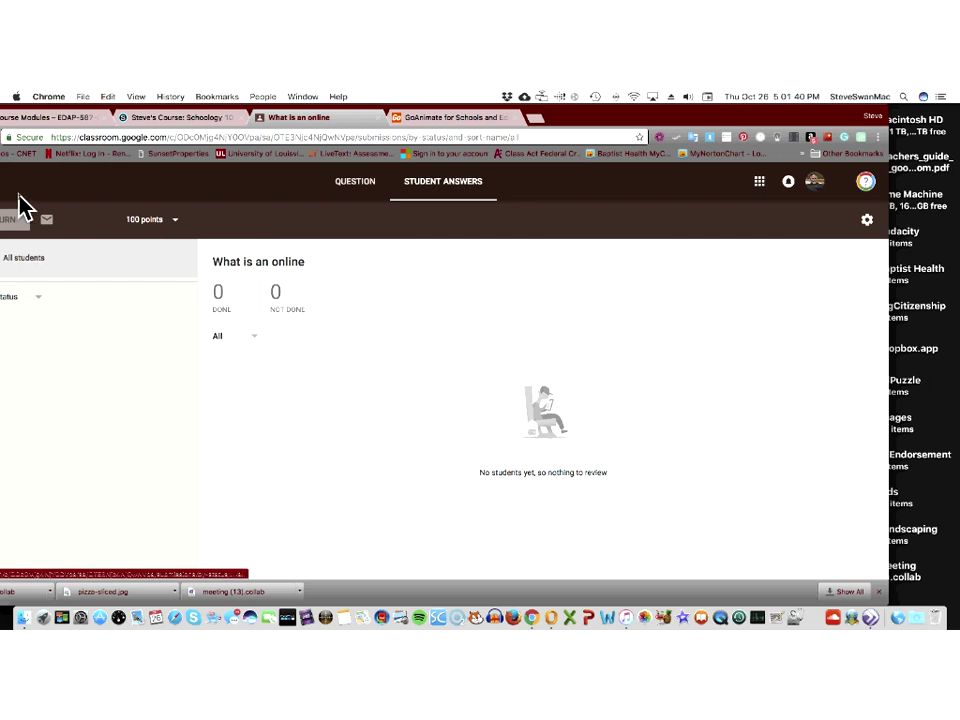
double_click(588, 126)
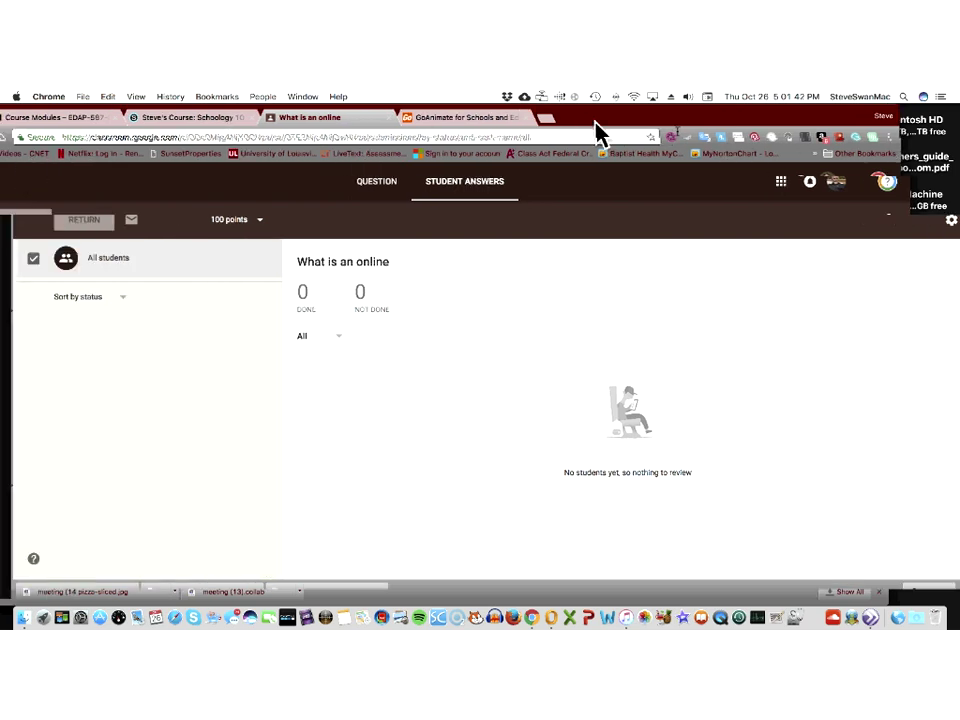
left_click(33, 186)
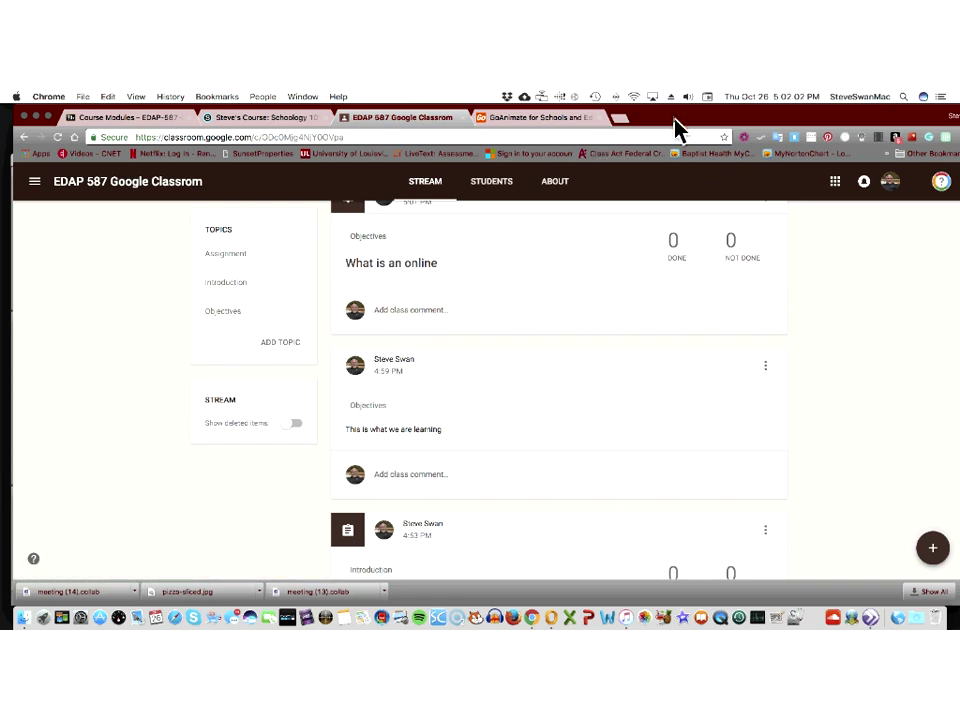
Step: Reposition the browser window, view the posts filed under the Objectives topic, and return to the class stream
left_click_drag(671, 129, 611, 140)
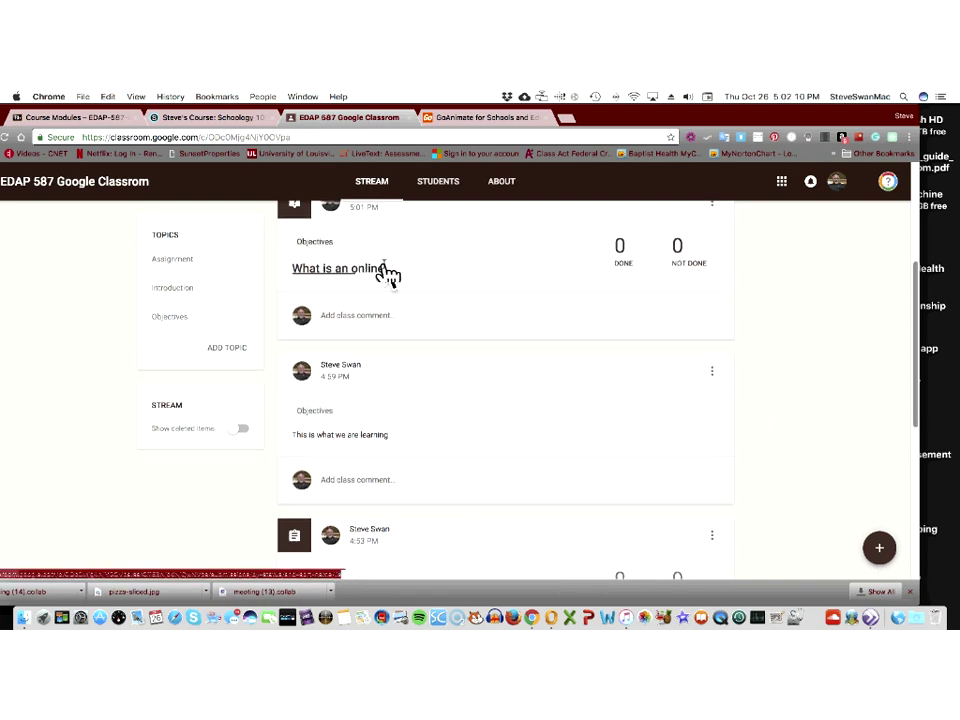
left_click_drag(595, 129, 614, 128)
scroll(463, 261, "up", 1)
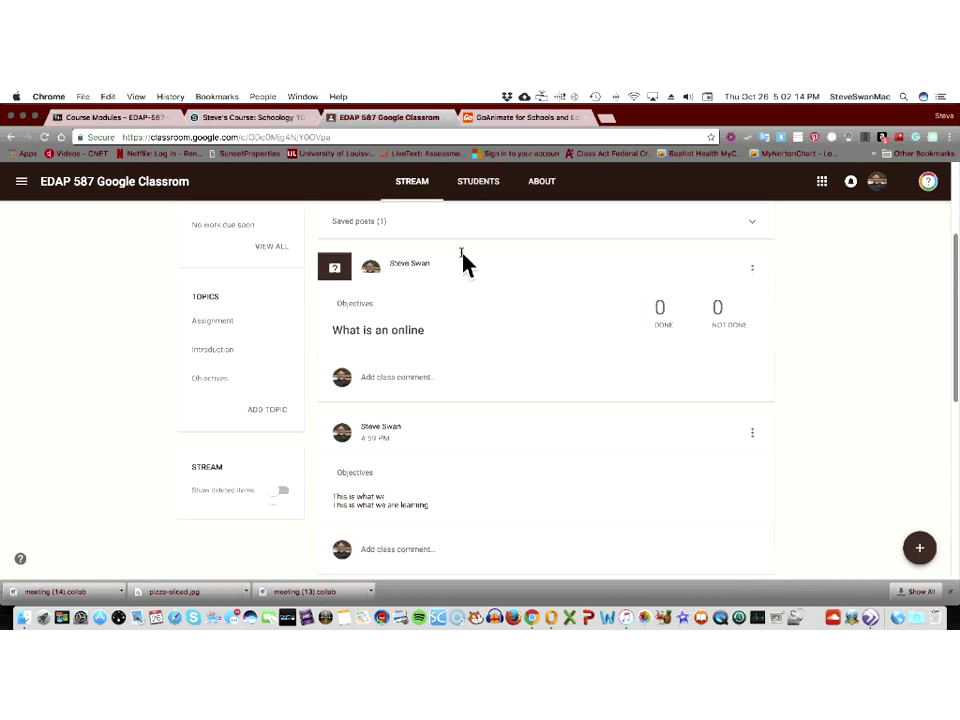
left_click(356, 306)
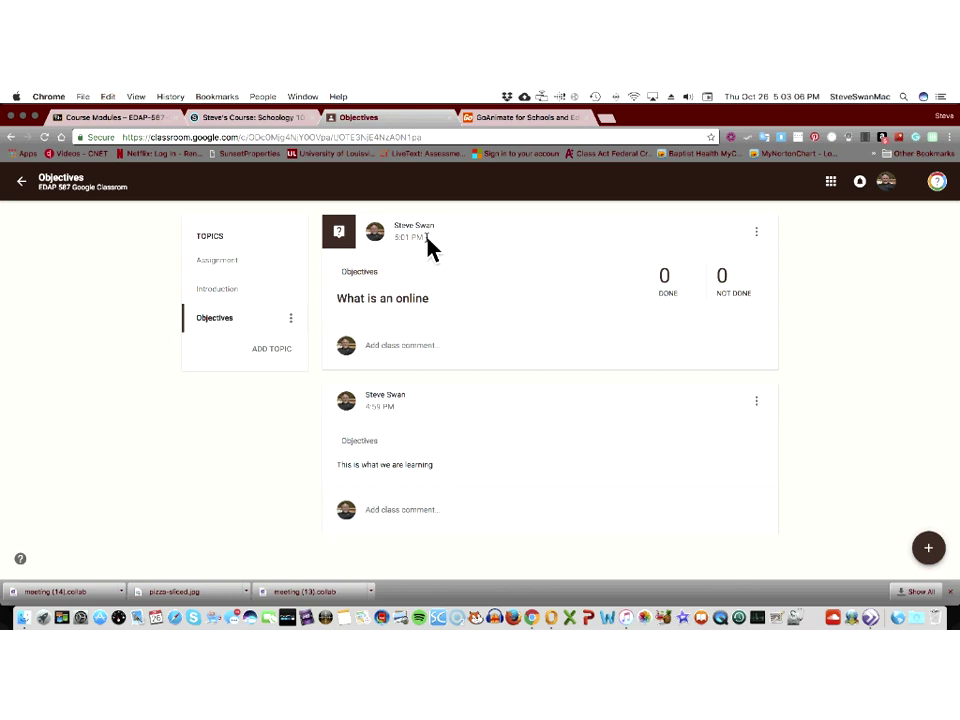
left_click(22, 186)
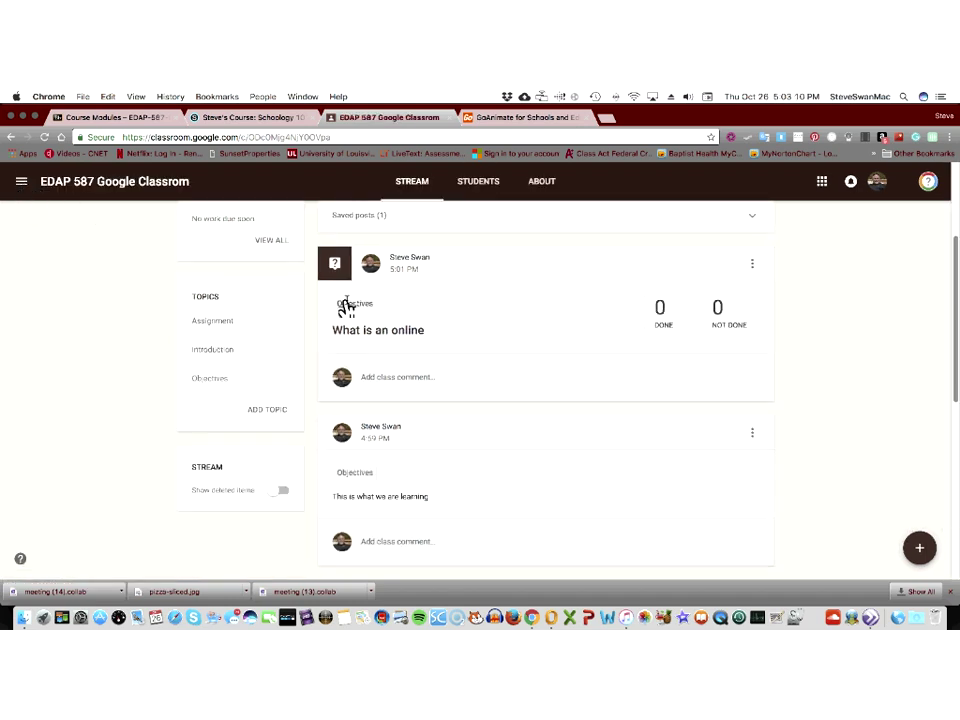
Step: Review the posts in the EDAP 587 class stream from the newest question down to the oldest announcement
scroll(418, 321, "down", 3)
scroll(432, 316, "down", 5)
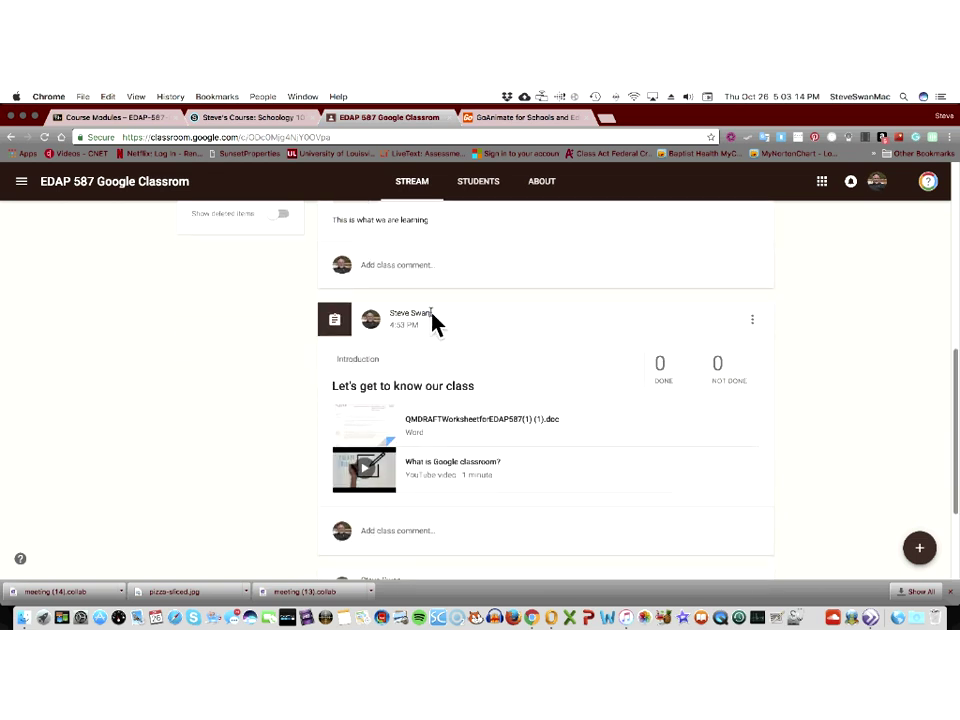
scroll(432, 318, "down", 4)
scroll(433, 322, "up", 1)
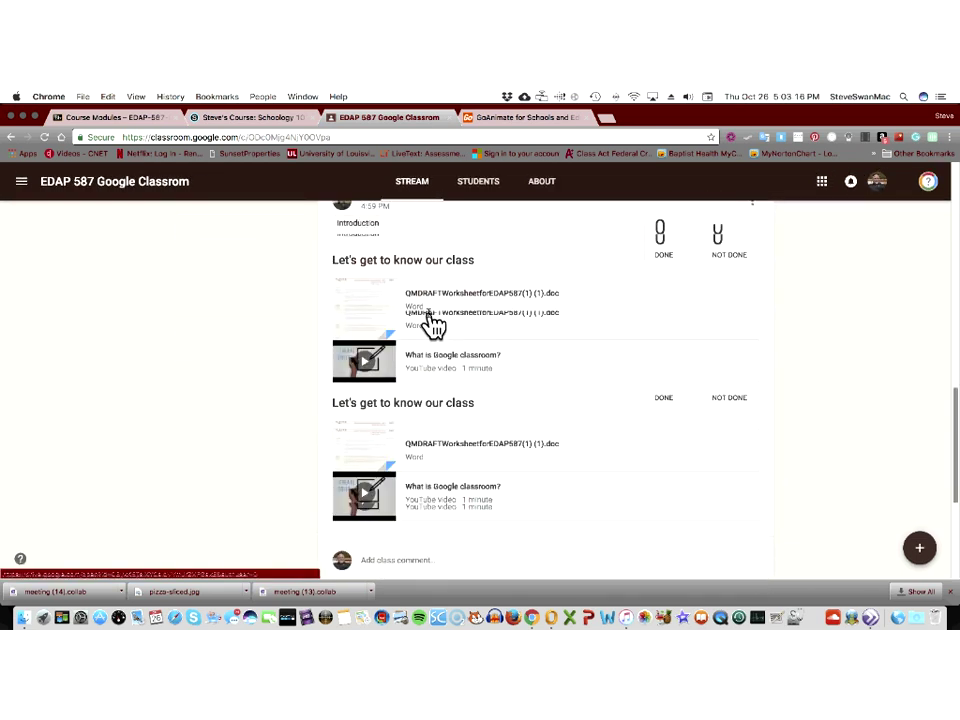
scroll(430, 322, "up", 10)
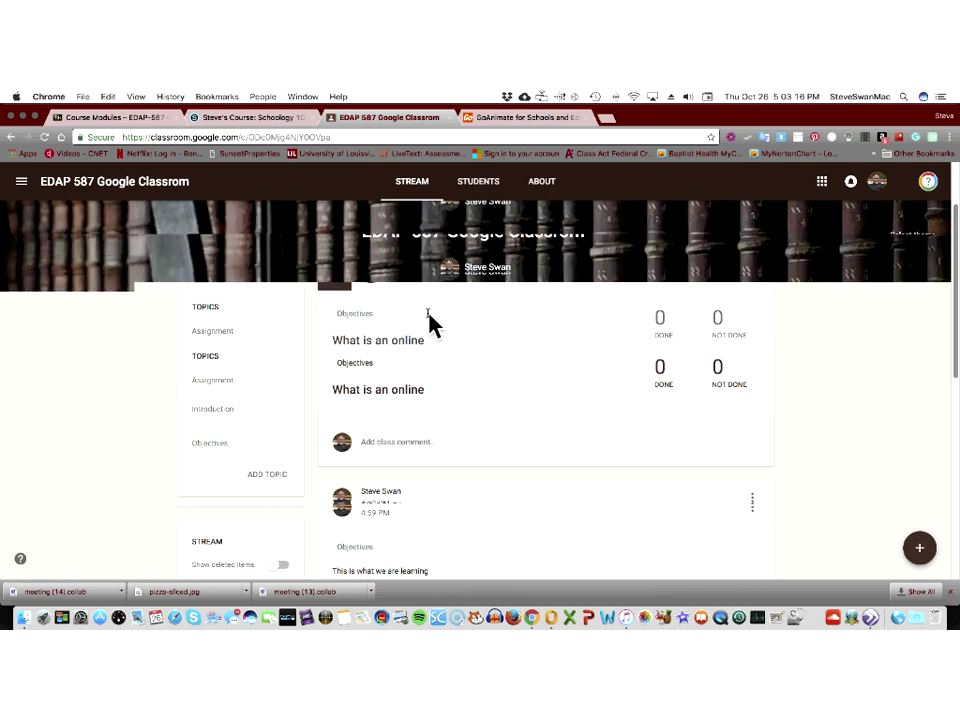
scroll(430, 321, "up", 2)
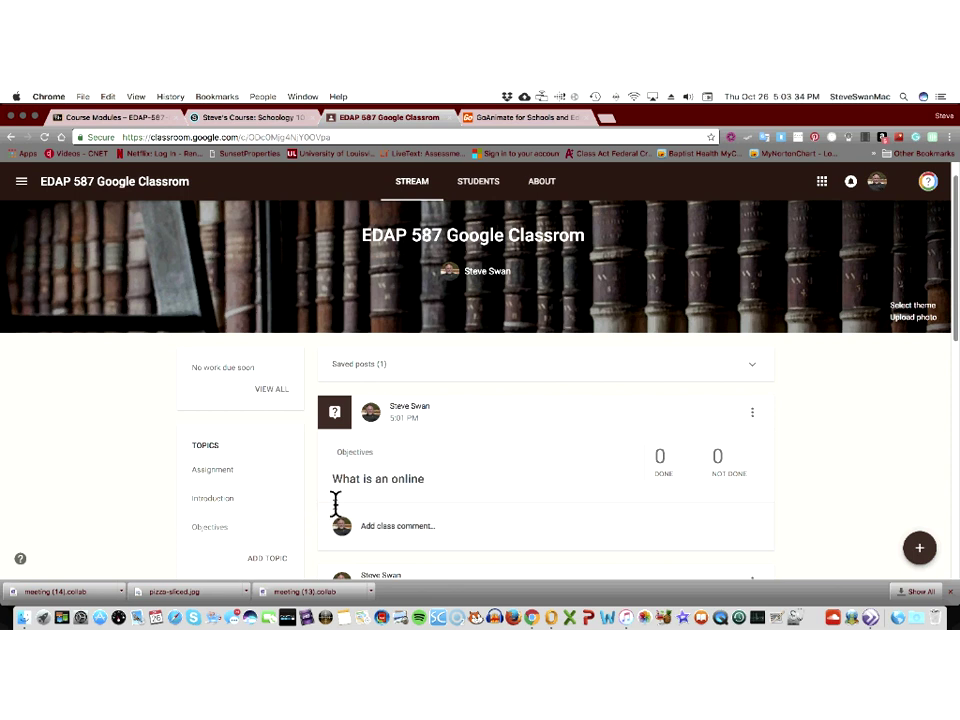
scroll(336, 503, "down", 3)
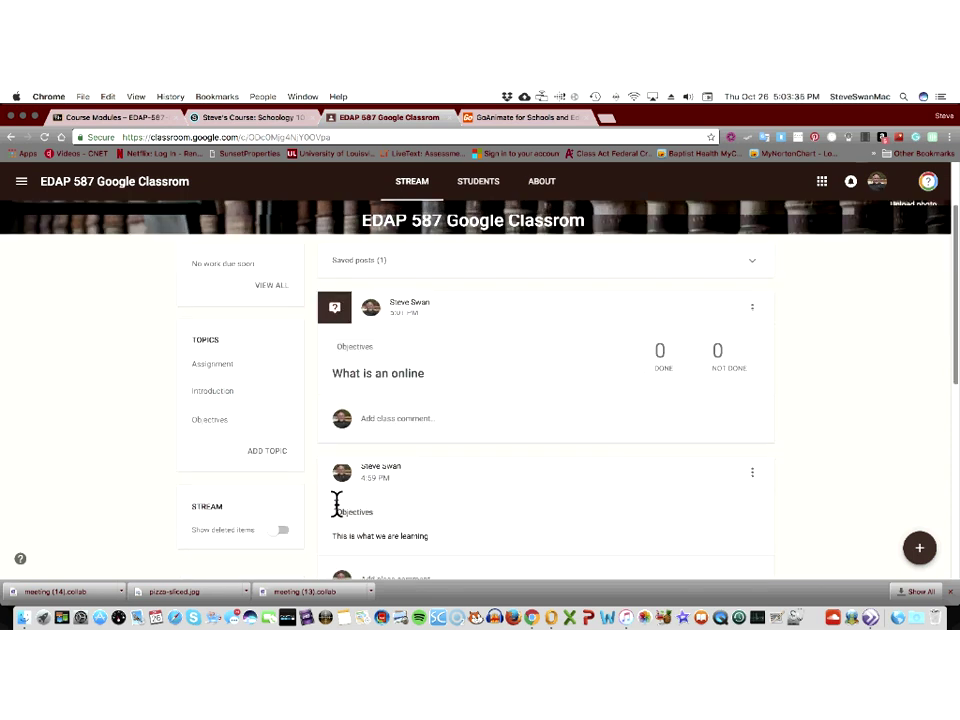
scroll(336, 505, "down", 12)
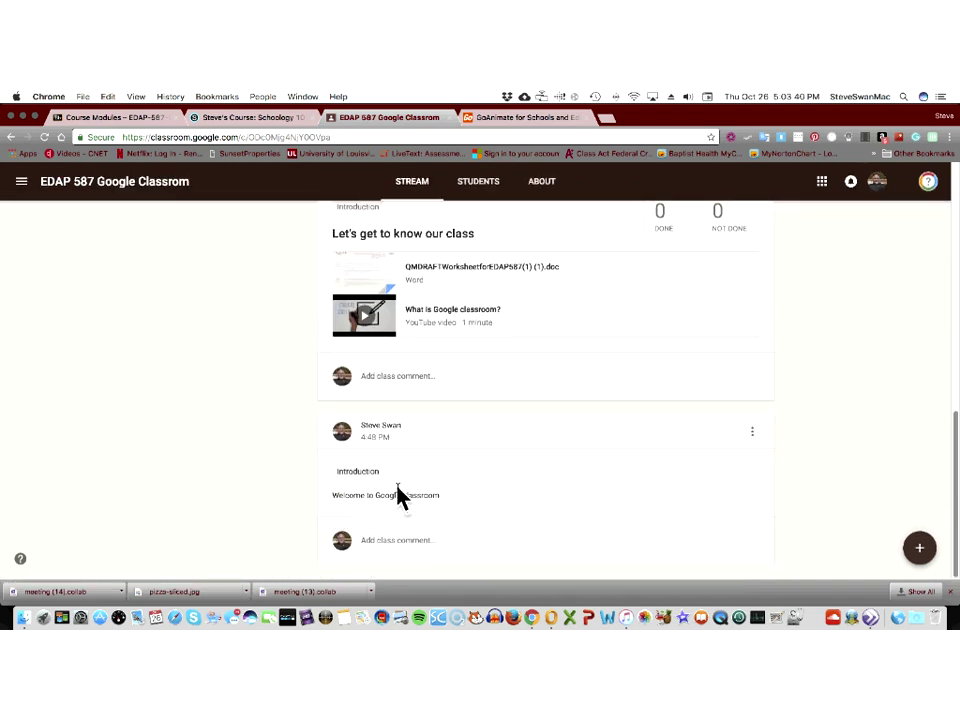
Step: Switch to the Blackboard course modules and open Module 5a on Google Classroom
left_click(124, 118)
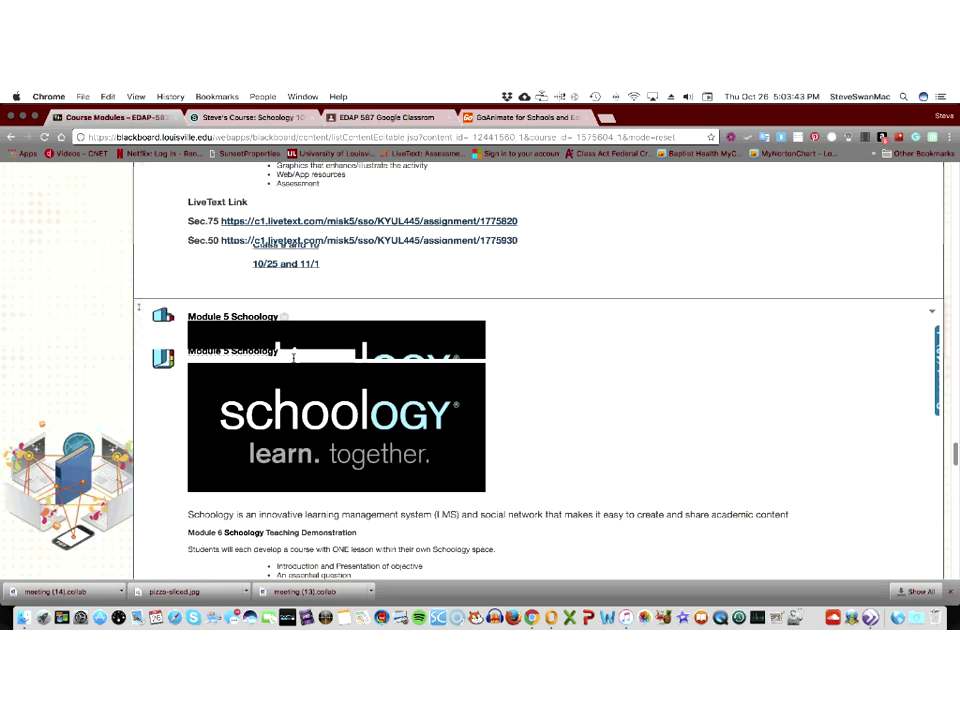
scroll(293, 360, "down", 5)
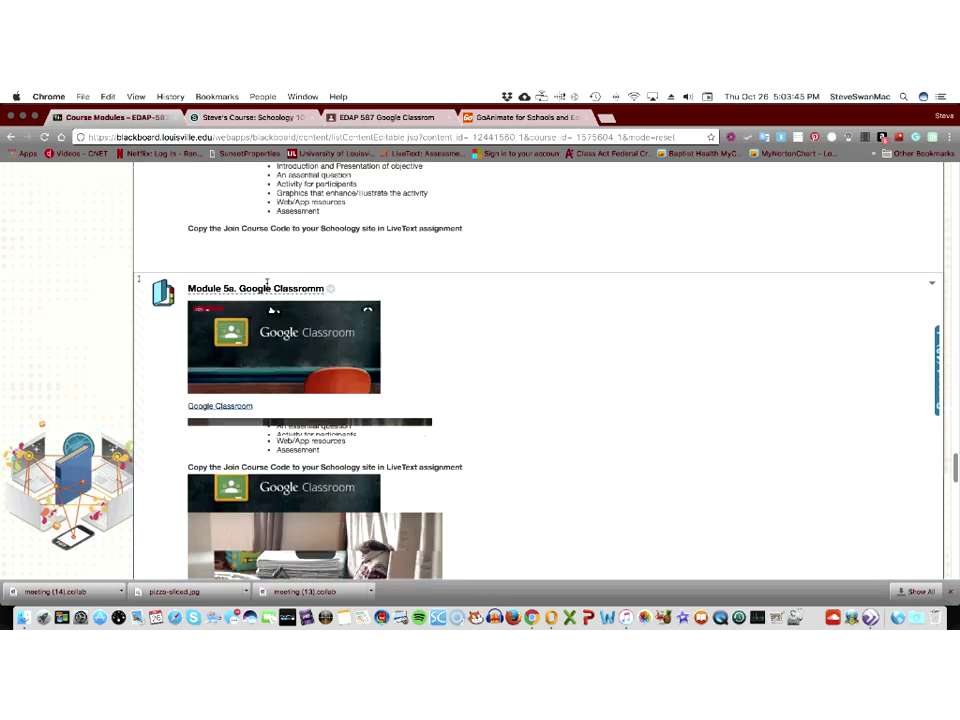
left_click(259, 289)
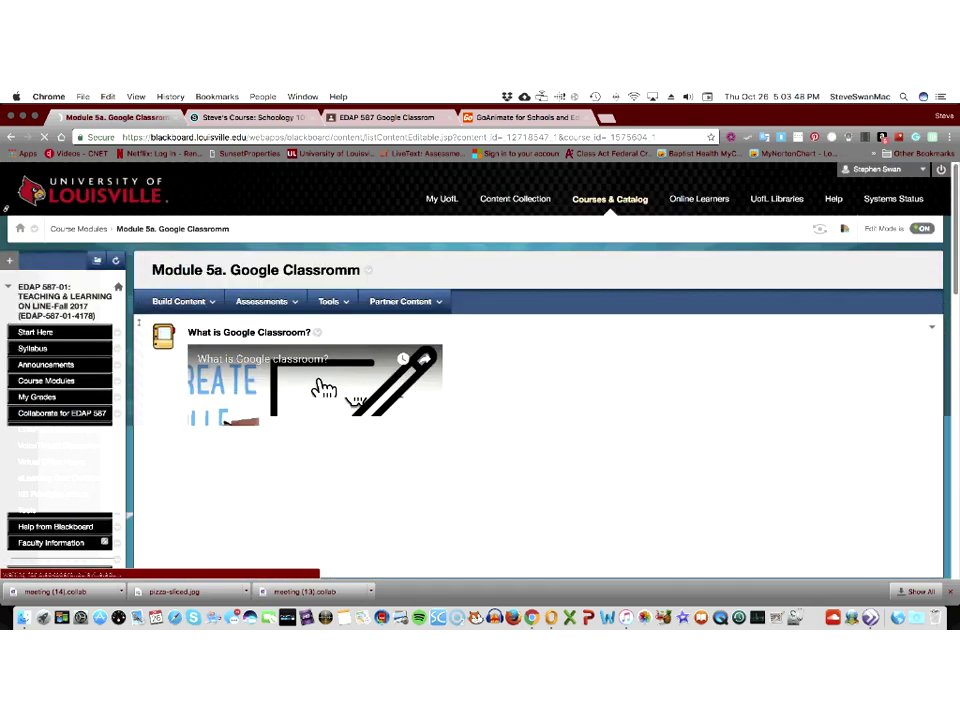
Step: Look through the tutorial videos, web links and PDF guide provided in Module 5a
scroll(416, 408, "down", 2)
scroll(416, 408, "down", 3)
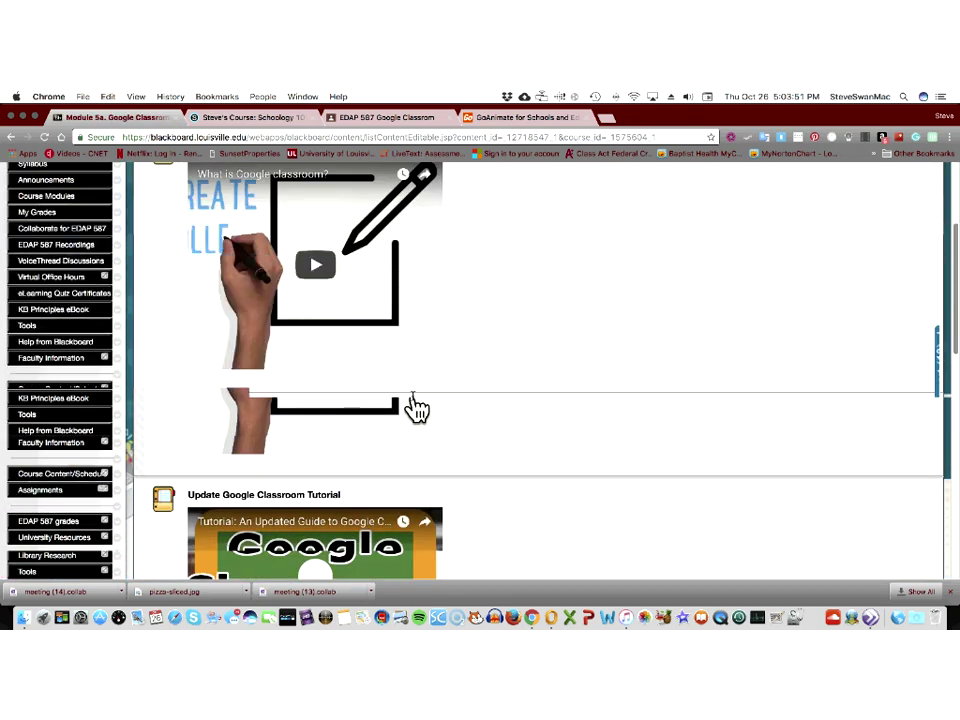
scroll(416, 406, "down", 1)
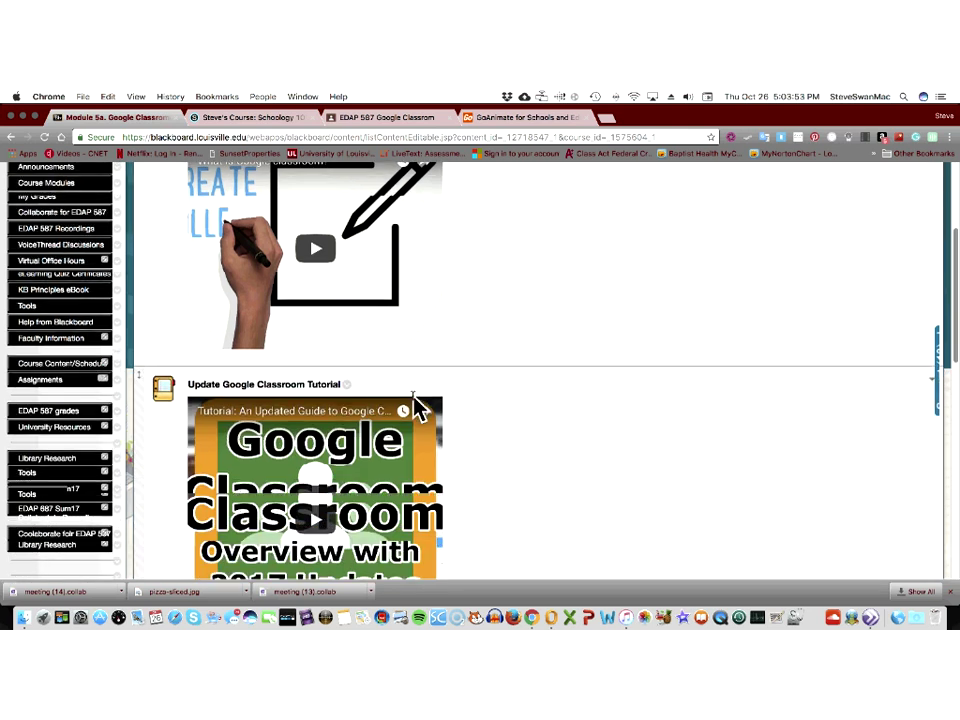
scroll(416, 408, "down", 3)
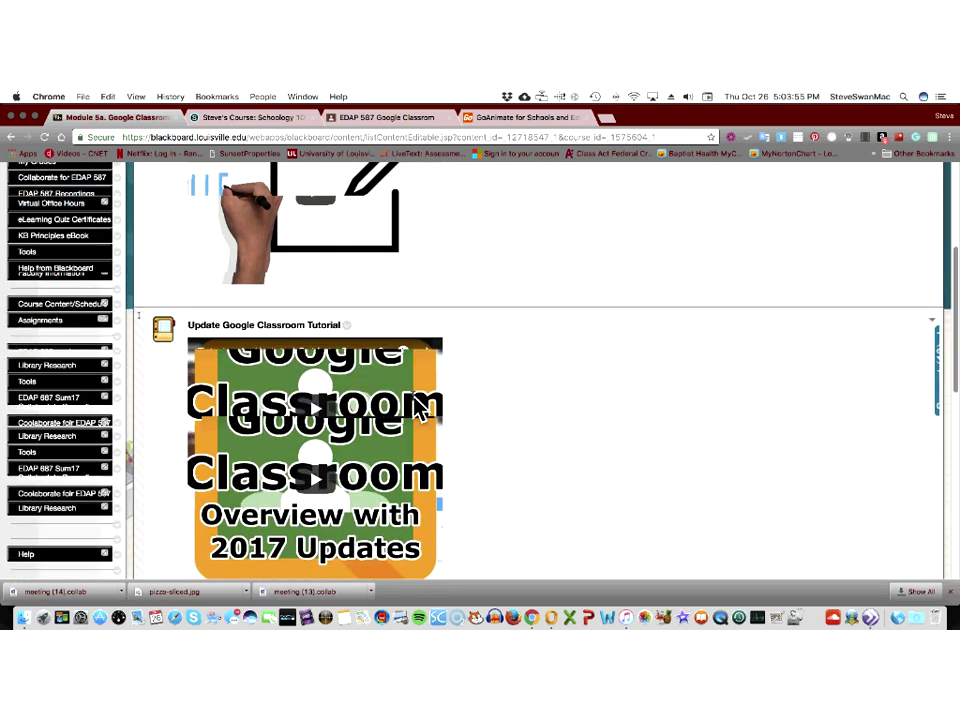
scroll(416, 408, "down", 5)
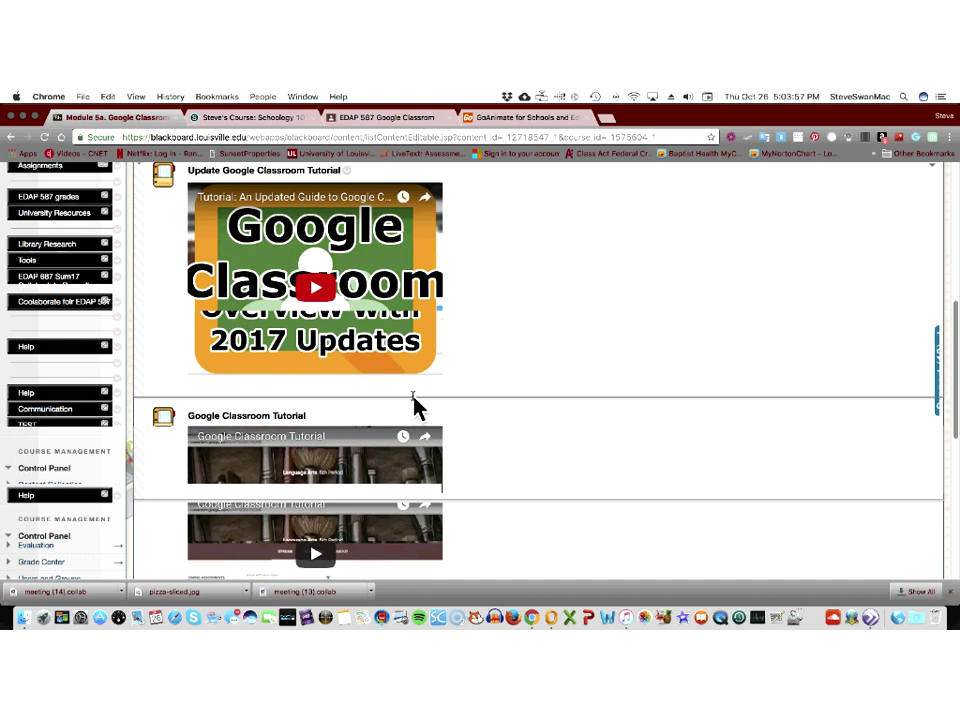
scroll(416, 408, "down", 3)
scroll(416, 406, "down", 2)
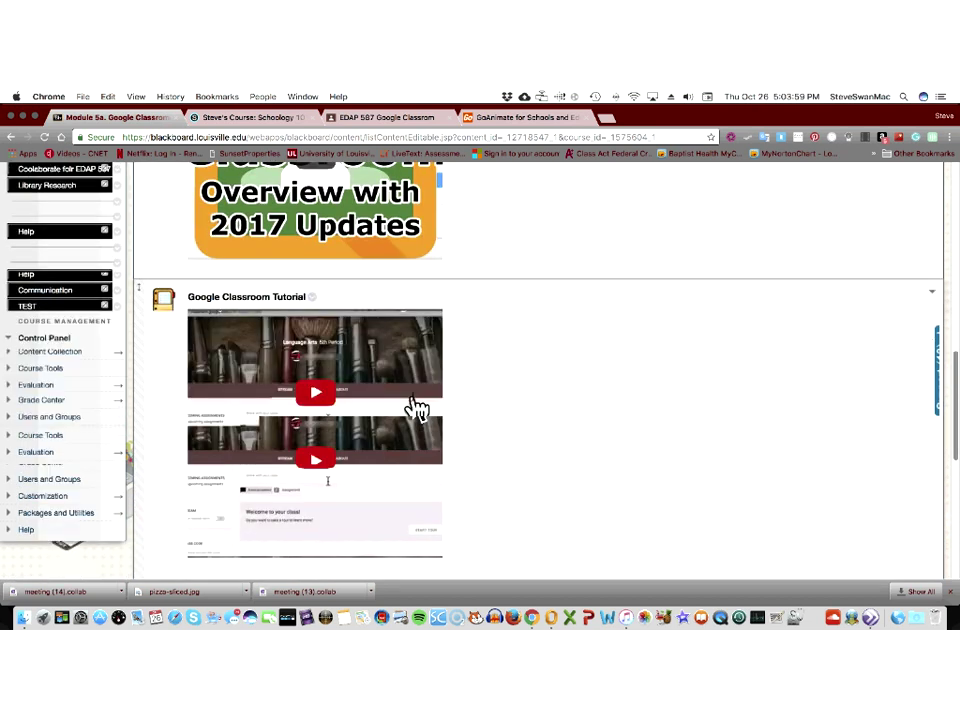
scroll(416, 408, "down", 6)
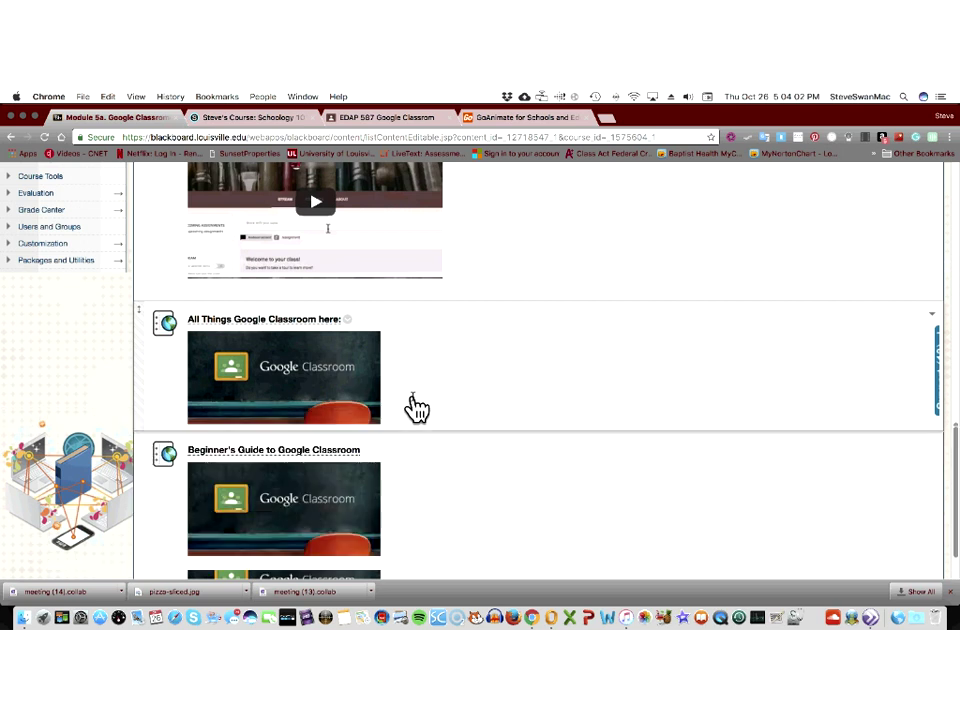
scroll(416, 408, "down", 2)
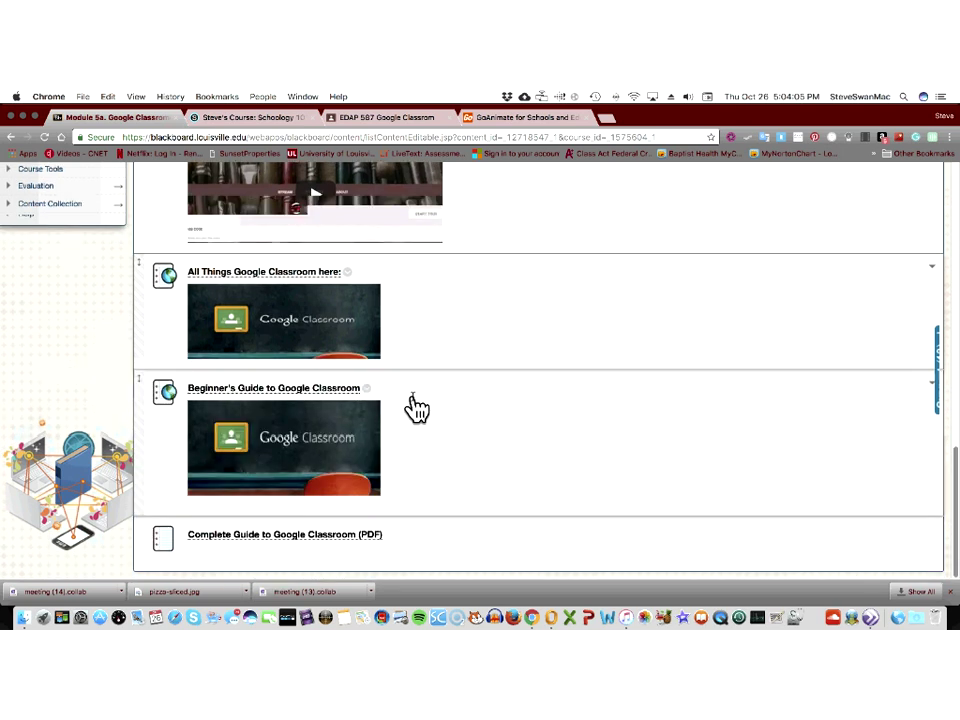
scroll(416, 408, "up", 8)
scroll(416, 408, "up", 10)
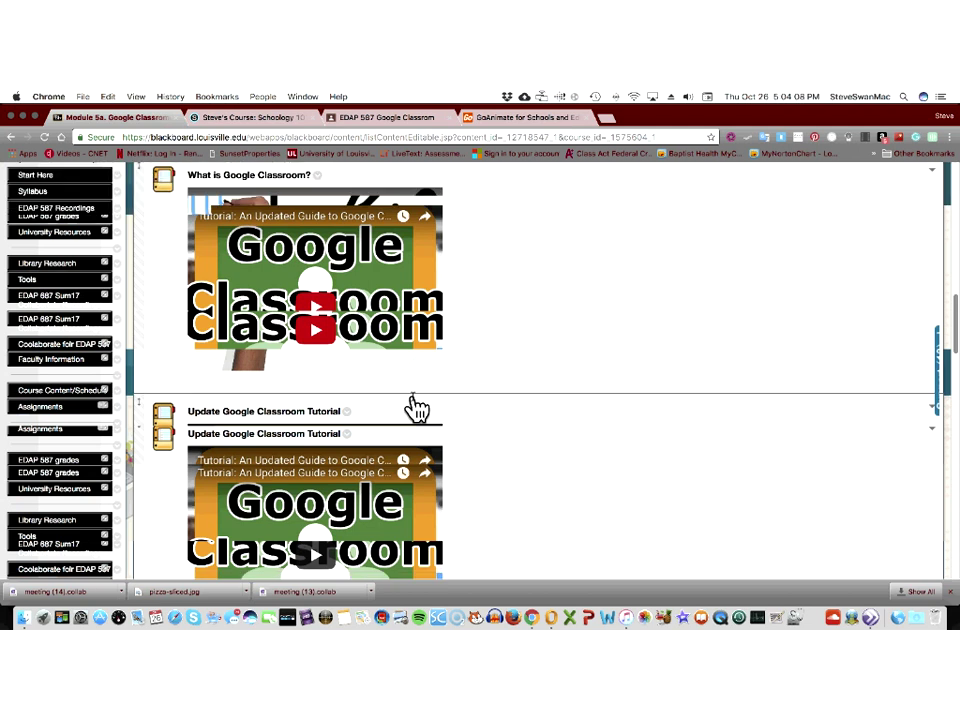
scroll(416, 408, "down", 10)
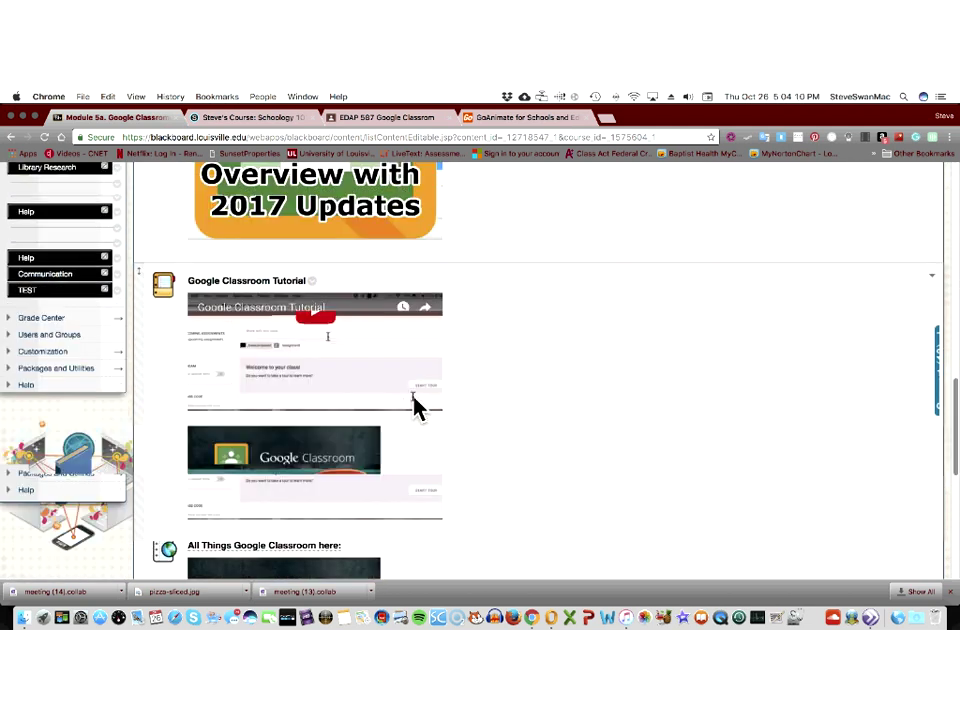
scroll(416, 408, "down", 7)
scroll(414, 398, "down", 2)
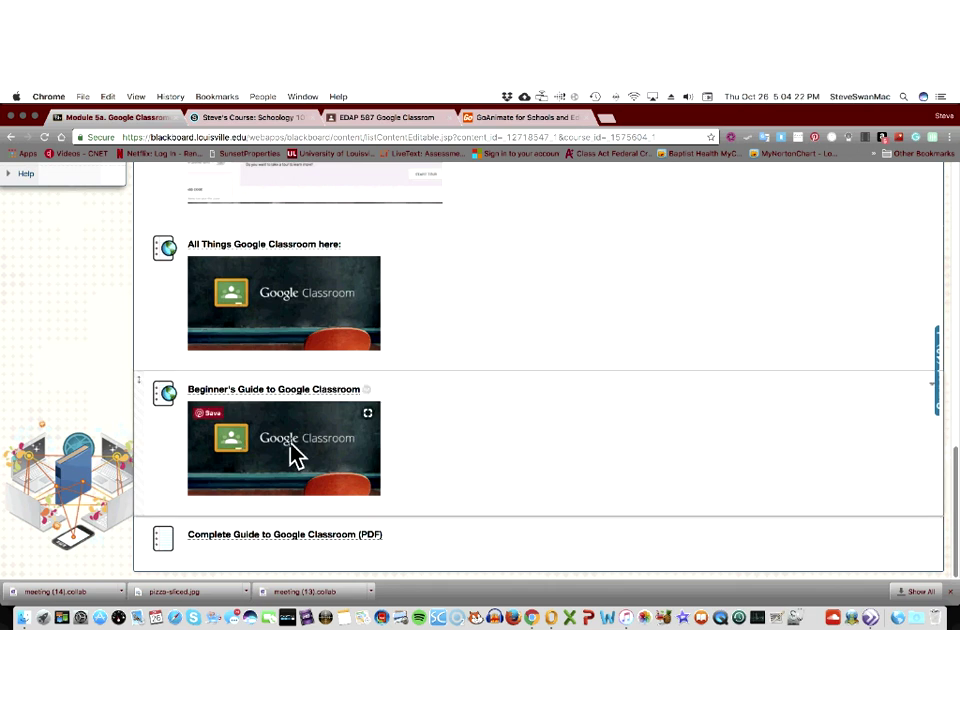
Step: Open the Beginner's Guide to Google Classroom and skim its sections on what Classroom is and what it can do
left_click(256, 396)
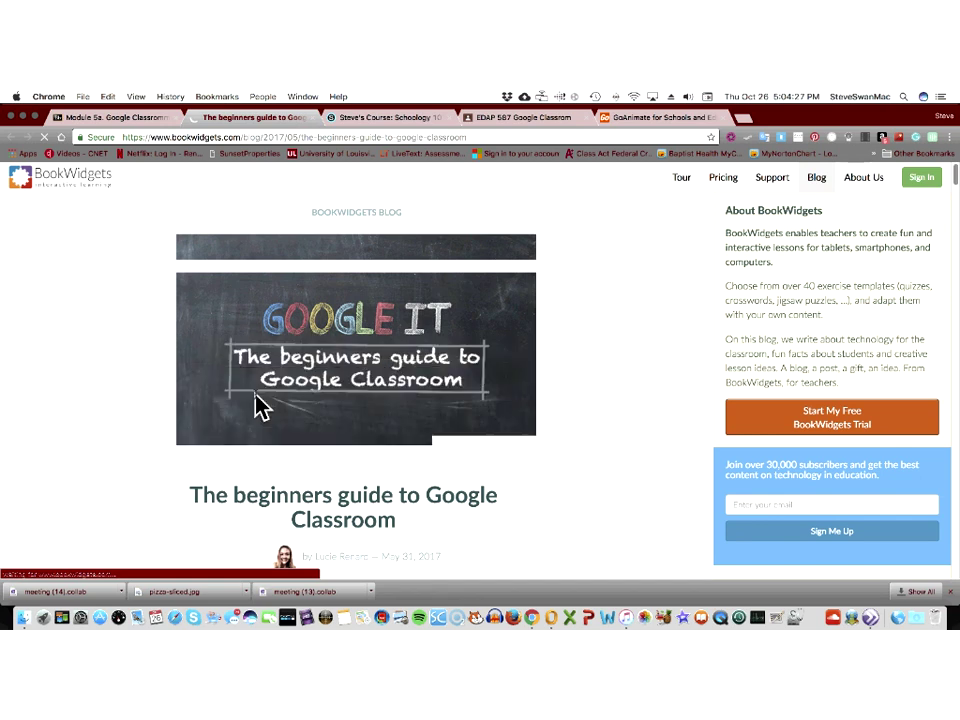
scroll(256, 400, "down", 4)
scroll(256, 393, "down", 2)
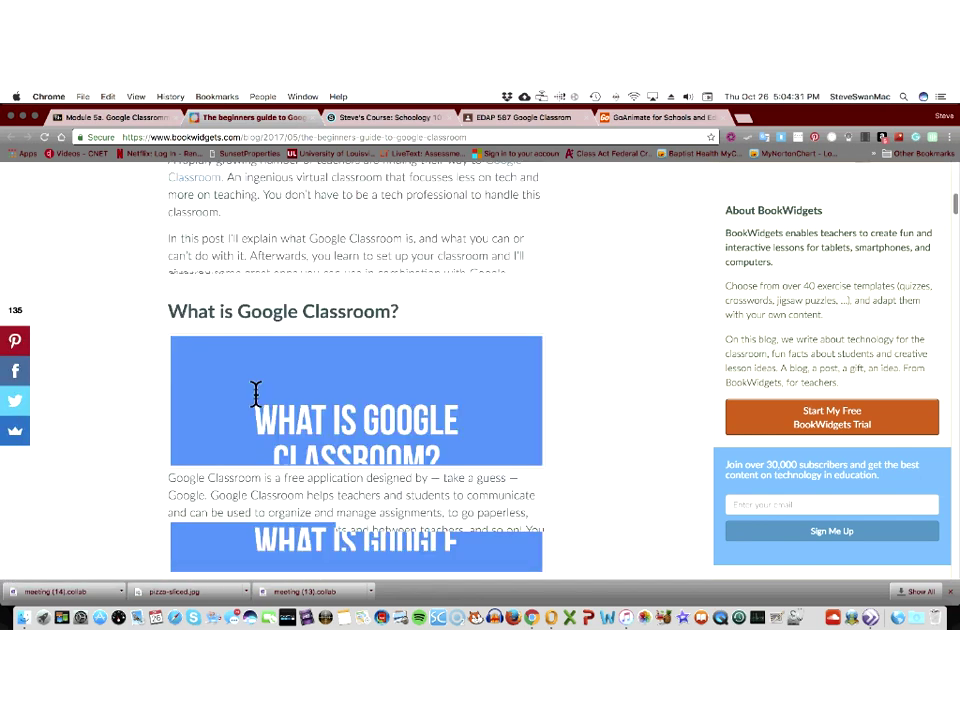
scroll(256, 393, "down", 10)
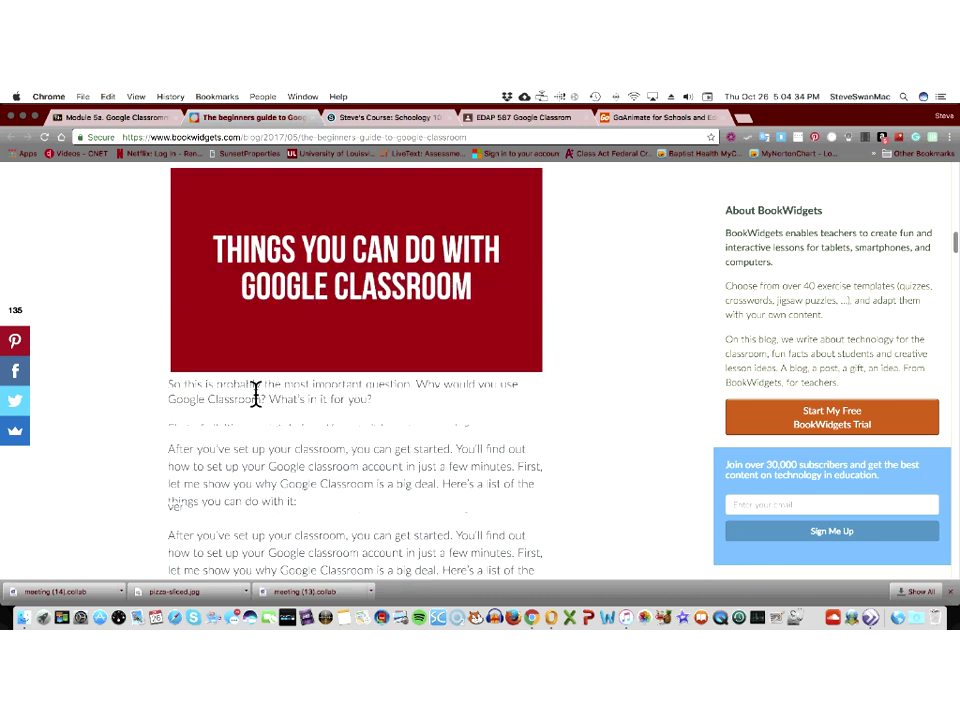
scroll(256, 393, "down", 5)
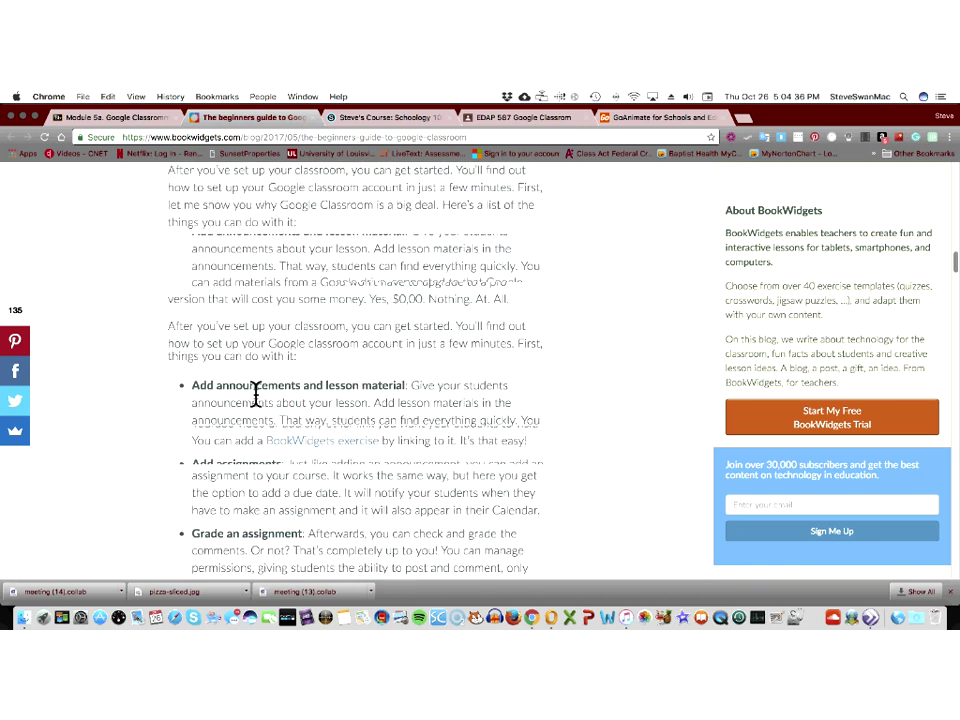